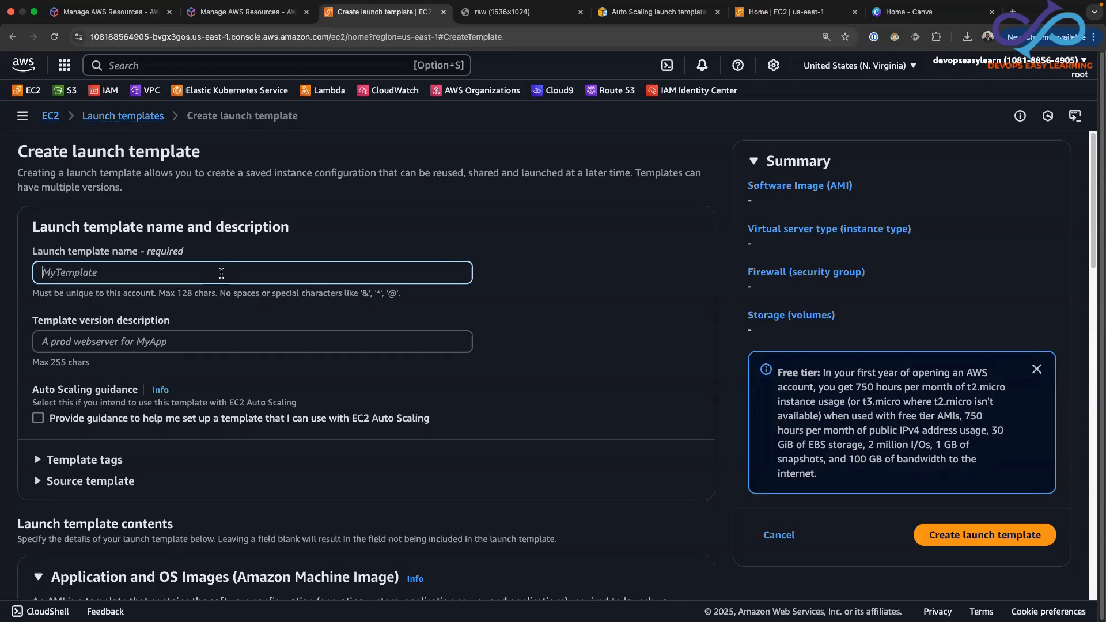
pyautogui.write('apache-template')
pyautogui.moveTo(1095, 204); pyautogui.dragTo(1089, 229)
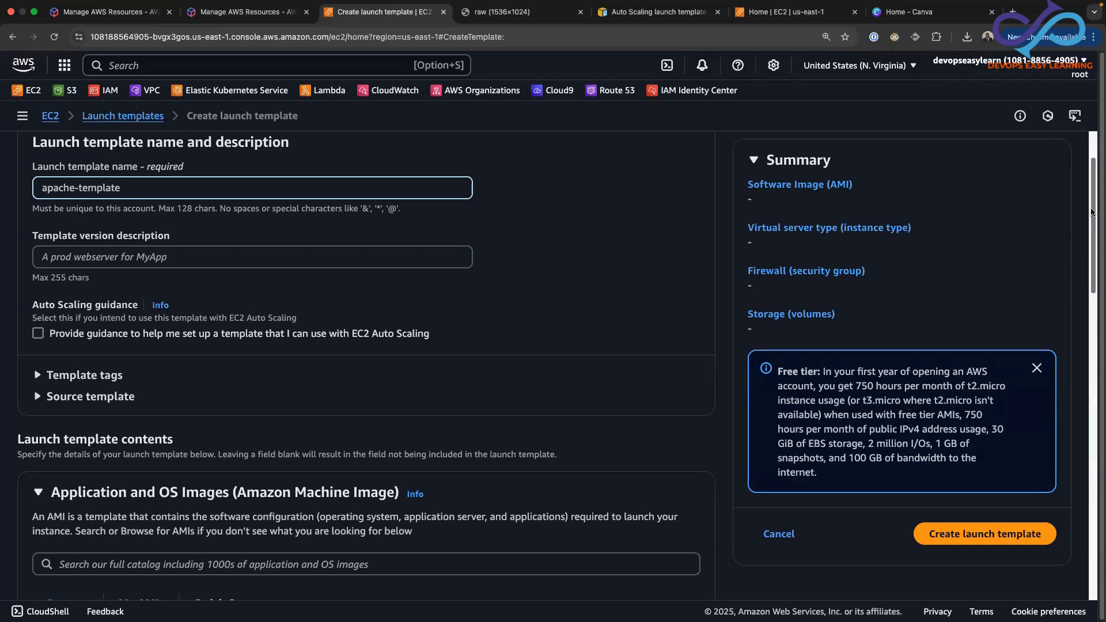
pyautogui.scroll(-2, 1092, 212)
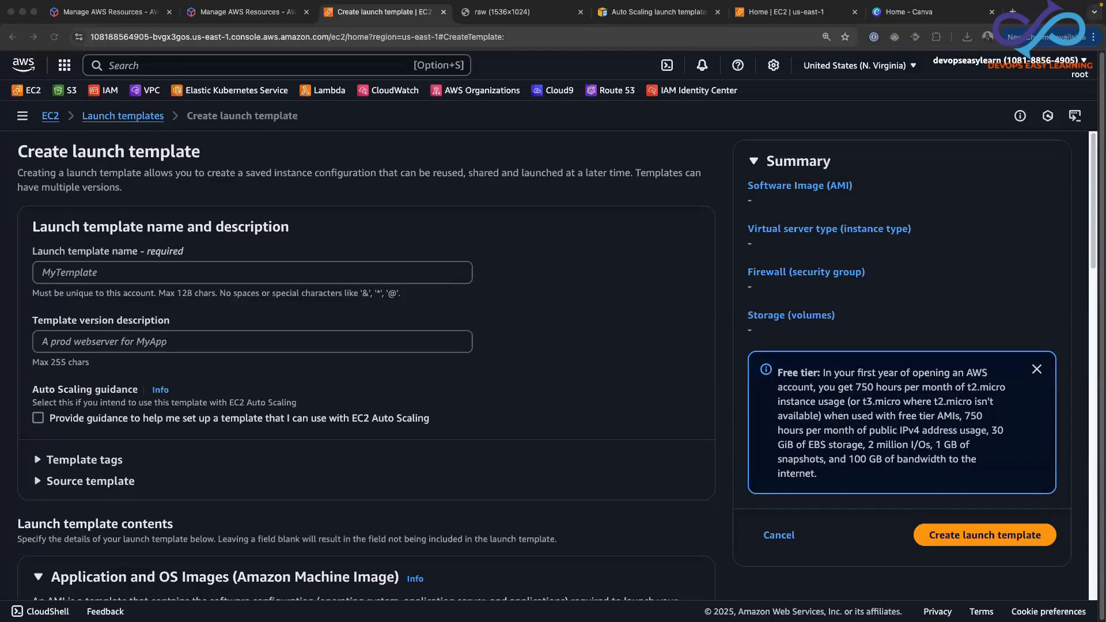
# Name the launch template apache-template
pyautogui.click(82, 271)
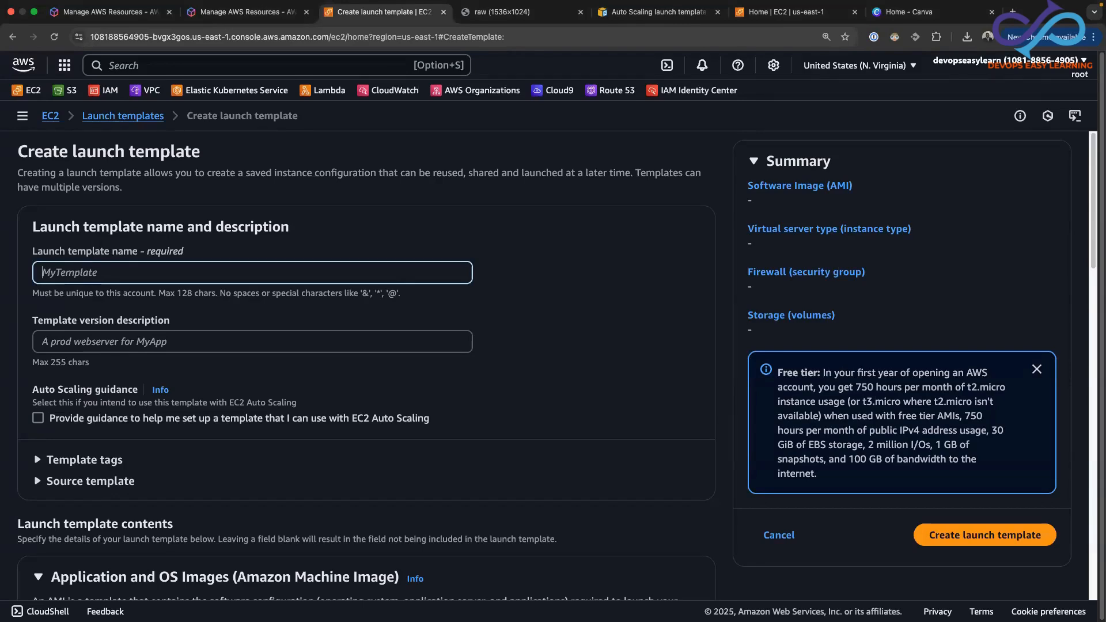
pyautogui.write('apache-template')
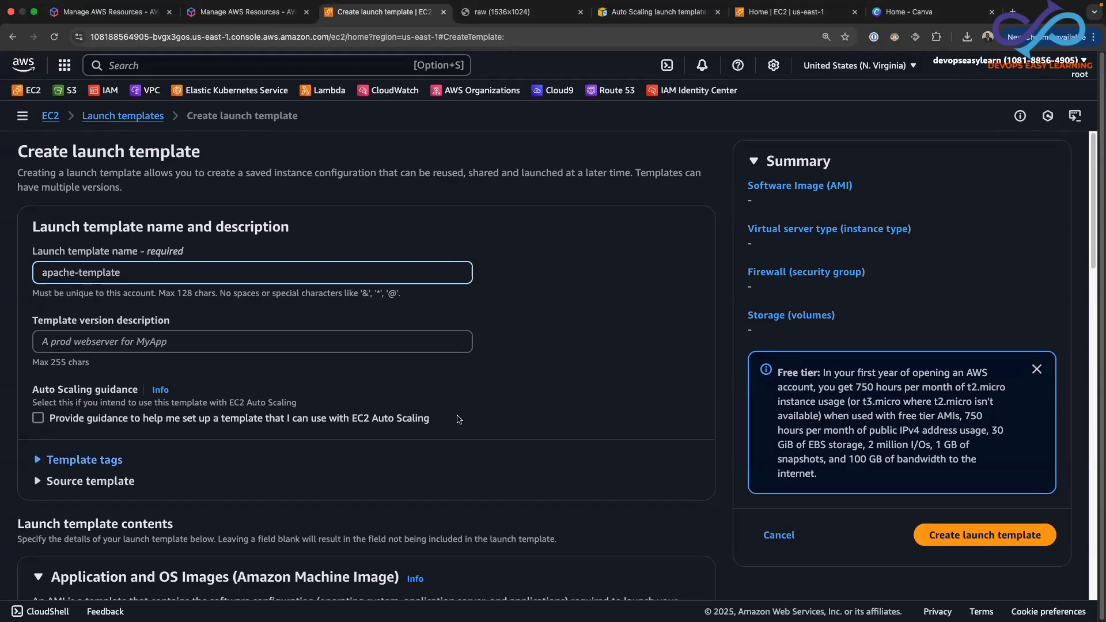
# Choose the 64-bit (x86) Amazon Linux 2 AMI (HVM) - Kernel 5.10, SSD Volume Type from the AMI catalog as the template's image
pyautogui.moveTo(1093, 239); pyautogui.dragTo(1099, 378)
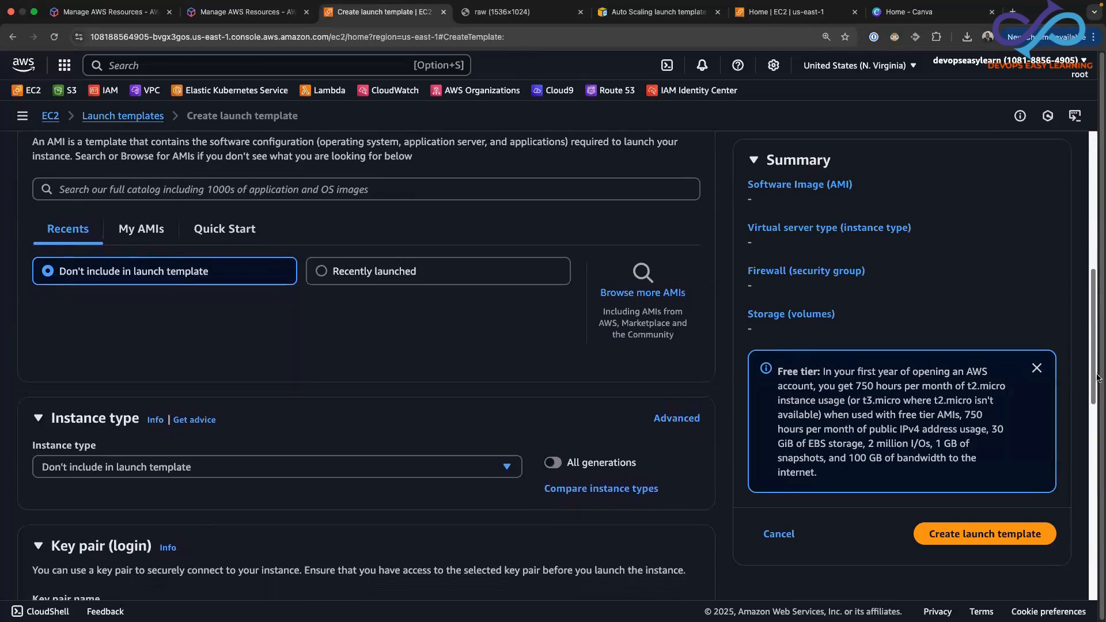
pyautogui.click(636, 295)
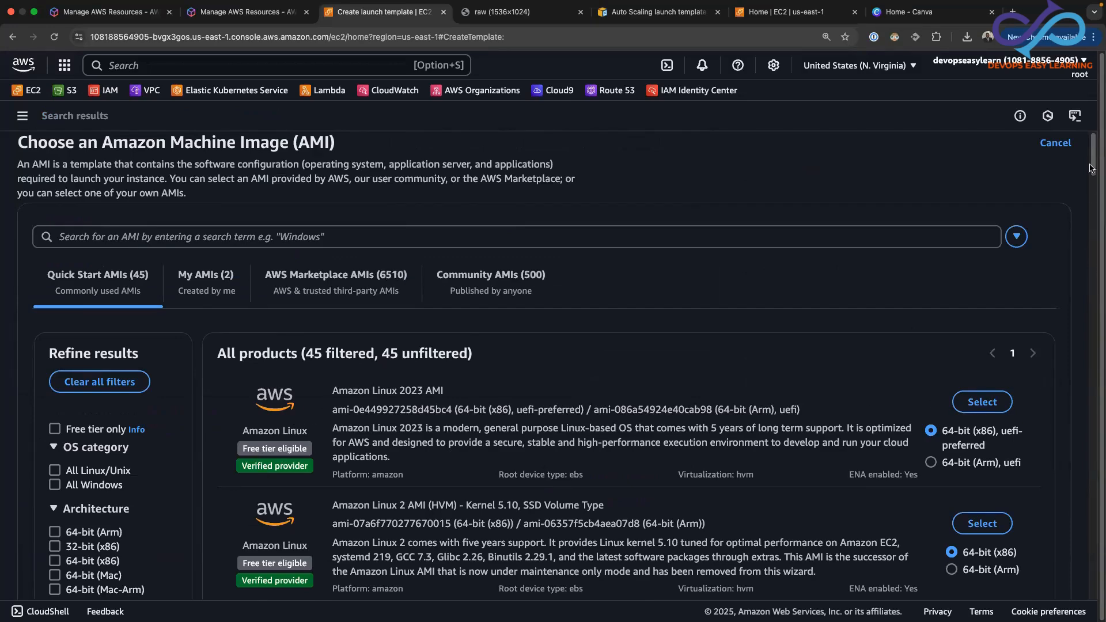
pyautogui.scroll(-5, 1090, 168)
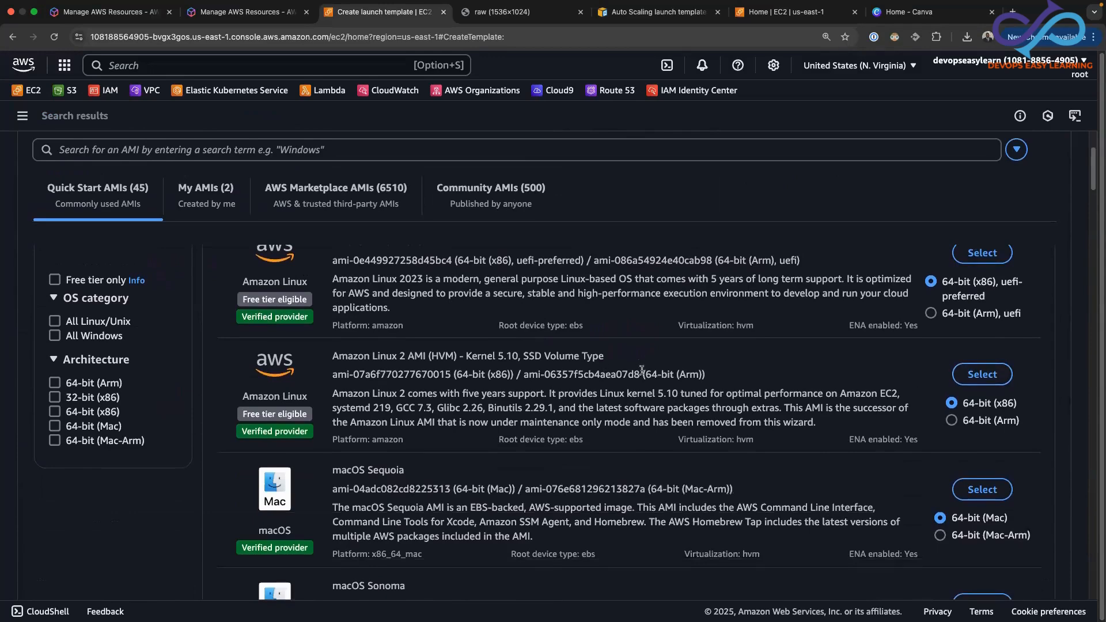
pyautogui.click(978, 375)
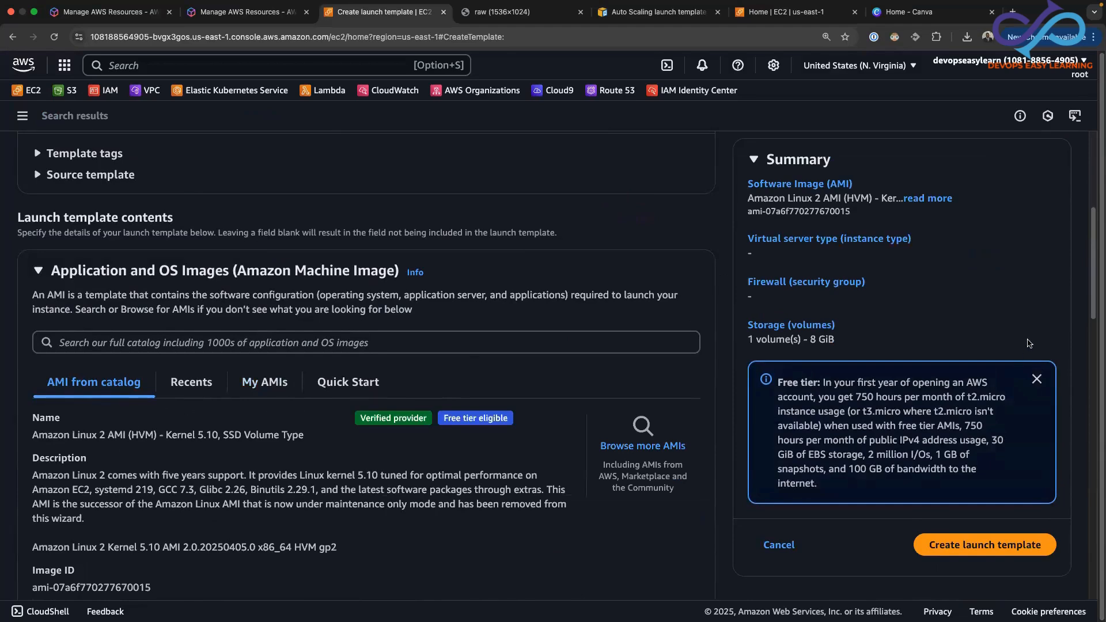
# Set the launch template's instance type to t2.micro
pyautogui.moveTo(1093, 296); pyautogui.dragTo(1081, 447)
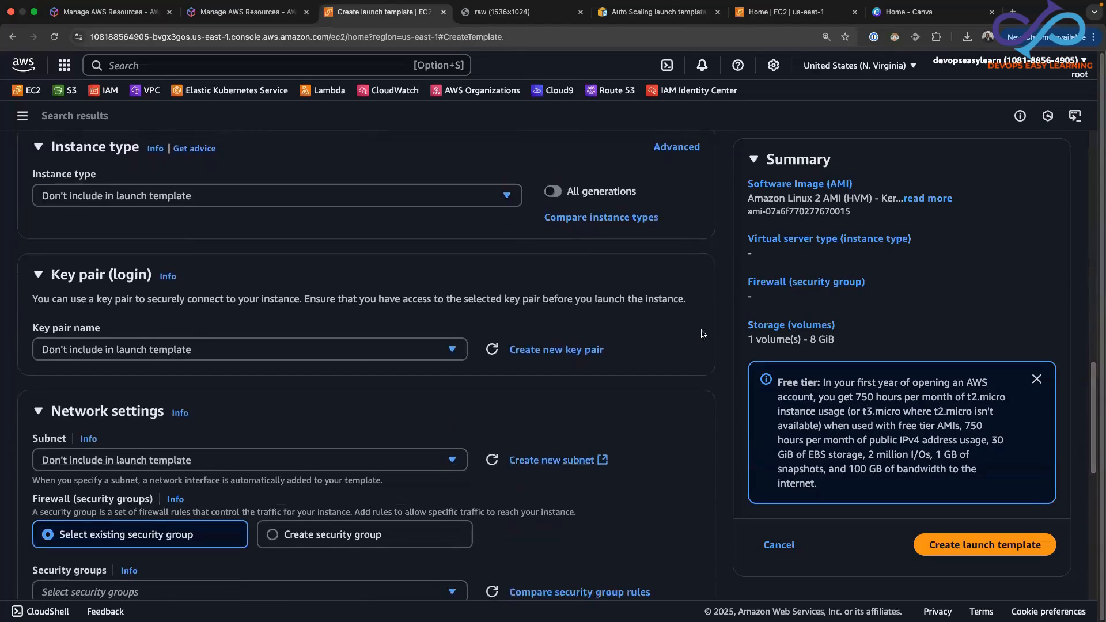
pyautogui.click(509, 199)
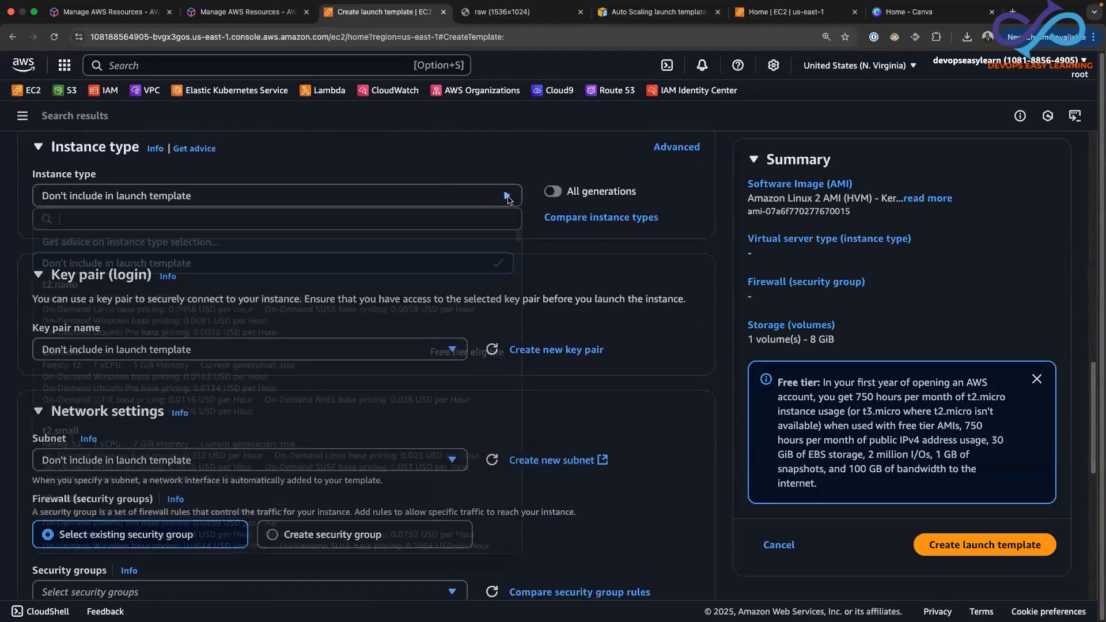
pyautogui.click(311, 380)
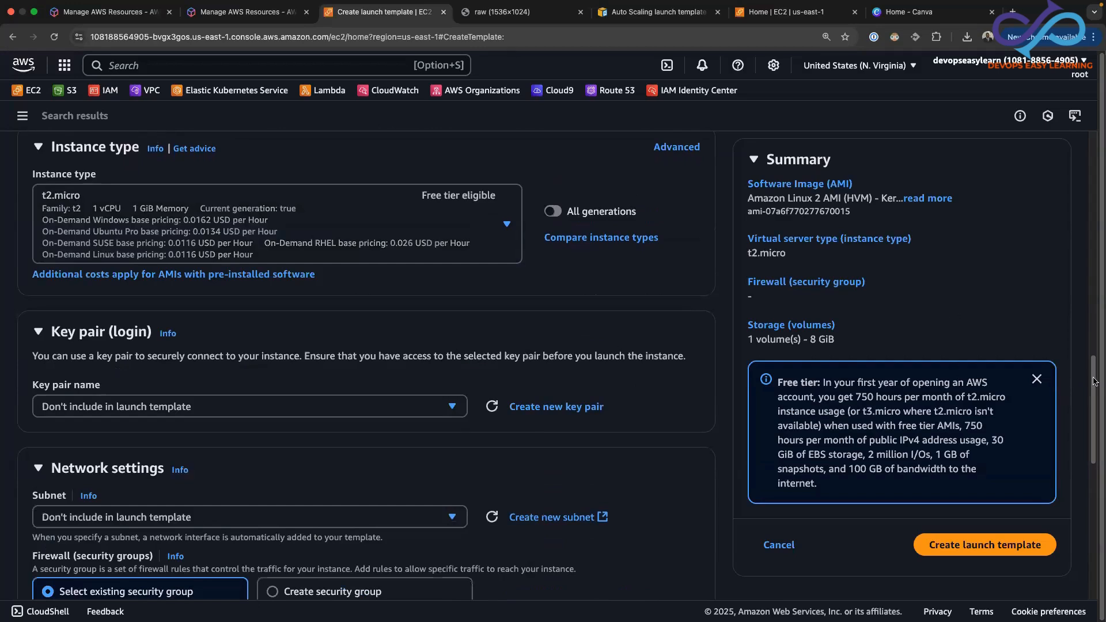
# Choose to create a new security group in the network settings and name it apache-template-sg
pyautogui.moveTo(1095, 378); pyautogui.dragTo(1095, 400)
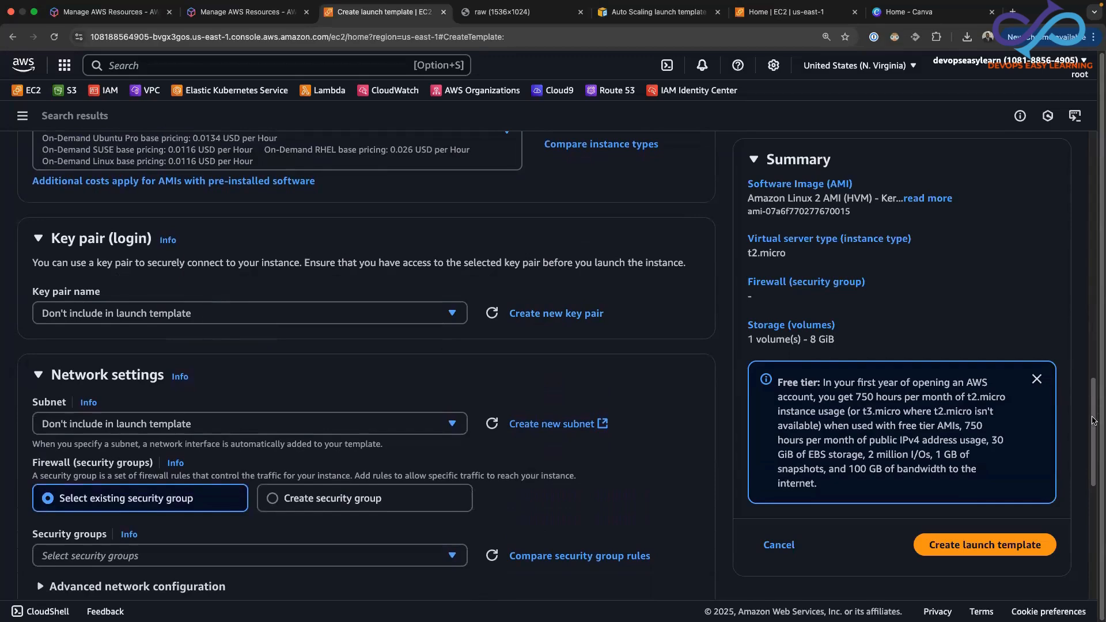
pyautogui.moveTo(1093, 421); pyautogui.dragTo(1082, 544)
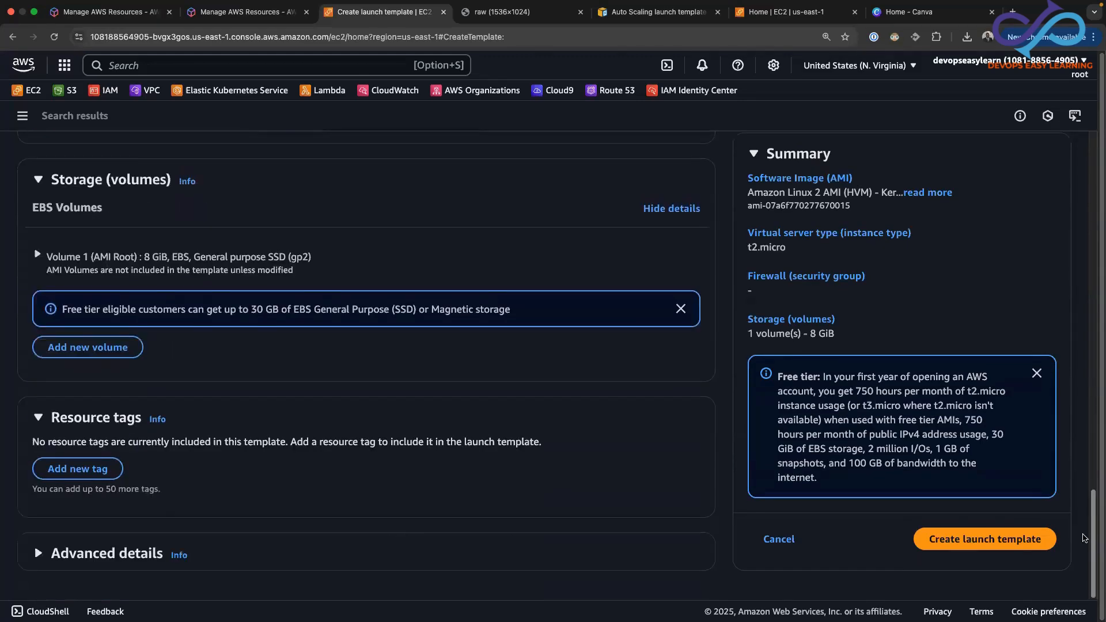
pyautogui.moveTo(1095, 531); pyautogui.dragTo(1099, 470)
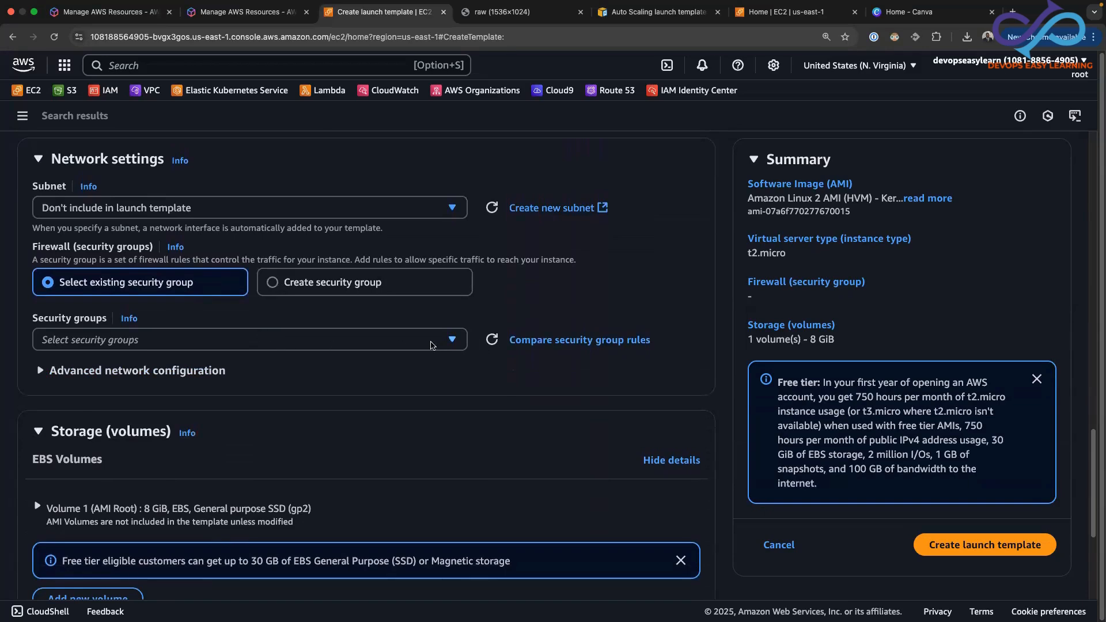
pyautogui.click(274, 281)
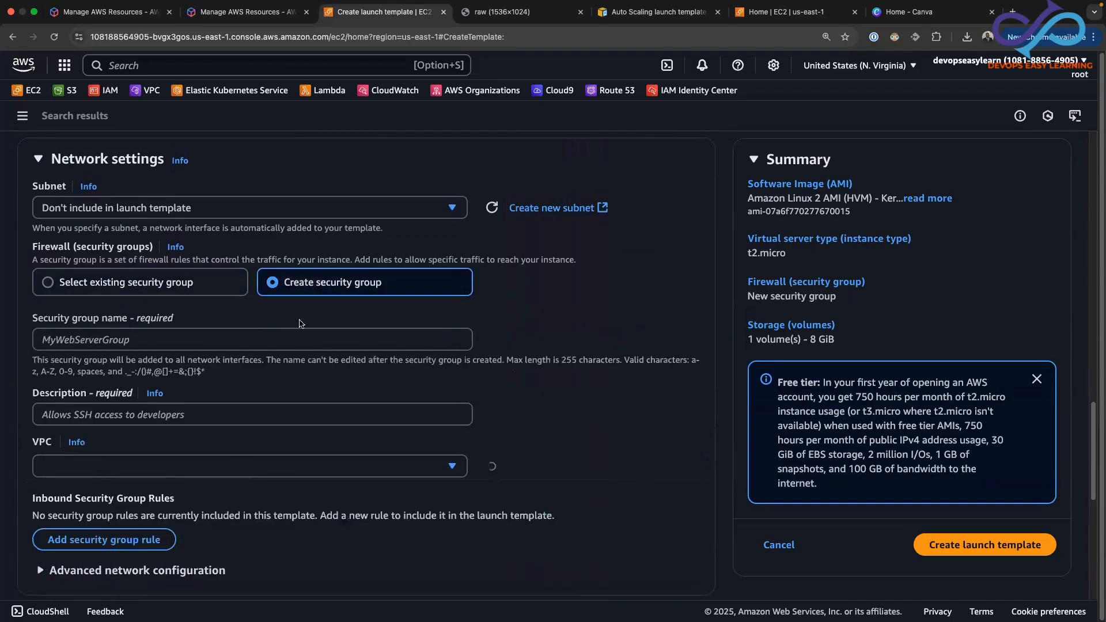
pyautogui.click(105, 346)
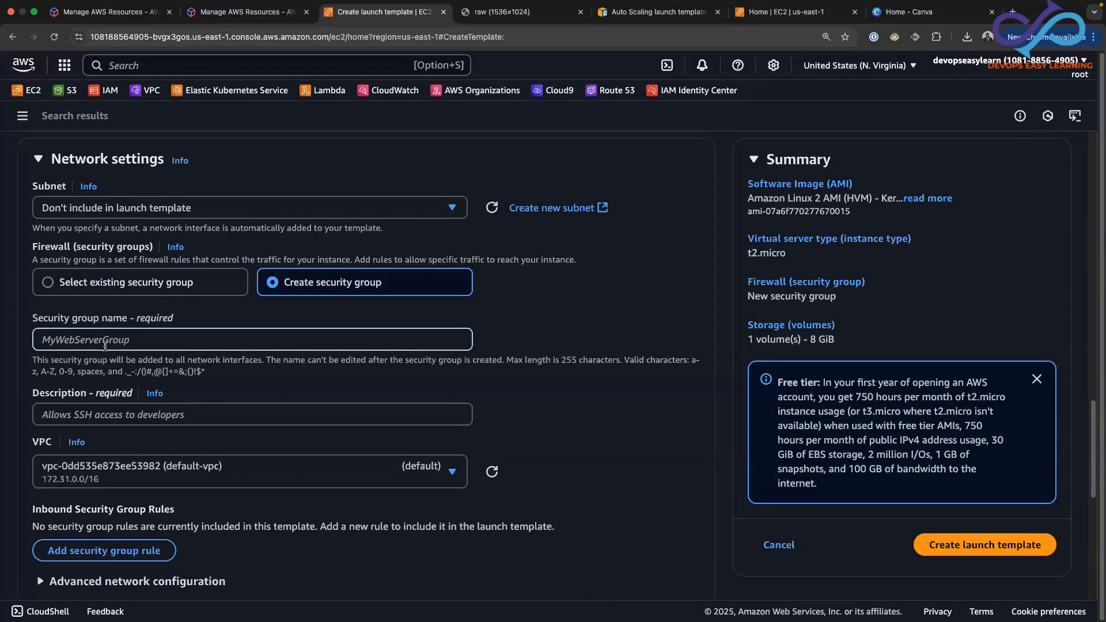
pyautogui.write('apache-template-s')
pyautogui.write('g')
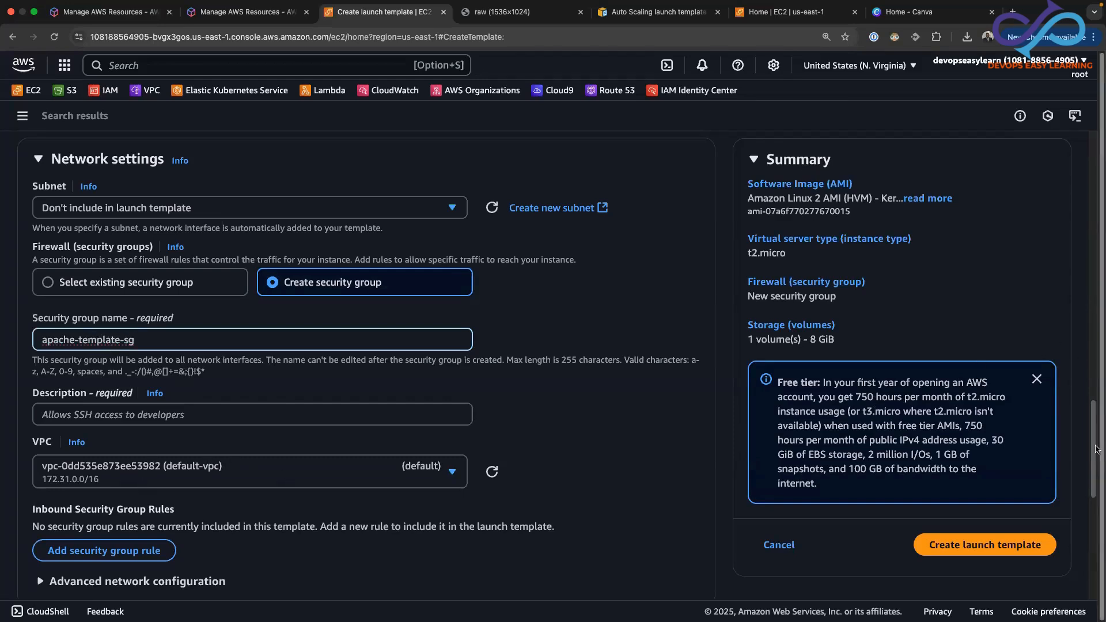
# Add an inbound rule to the new security group that allows HTTP traffic with source type Anywhere
pyautogui.moveTo(1095, 466)
pyautogui.mouseDown()
pyautogui.moveTo(1098, 499)
pyautogui.moveTo(1098, 487)
pyautogui.mouseUp()
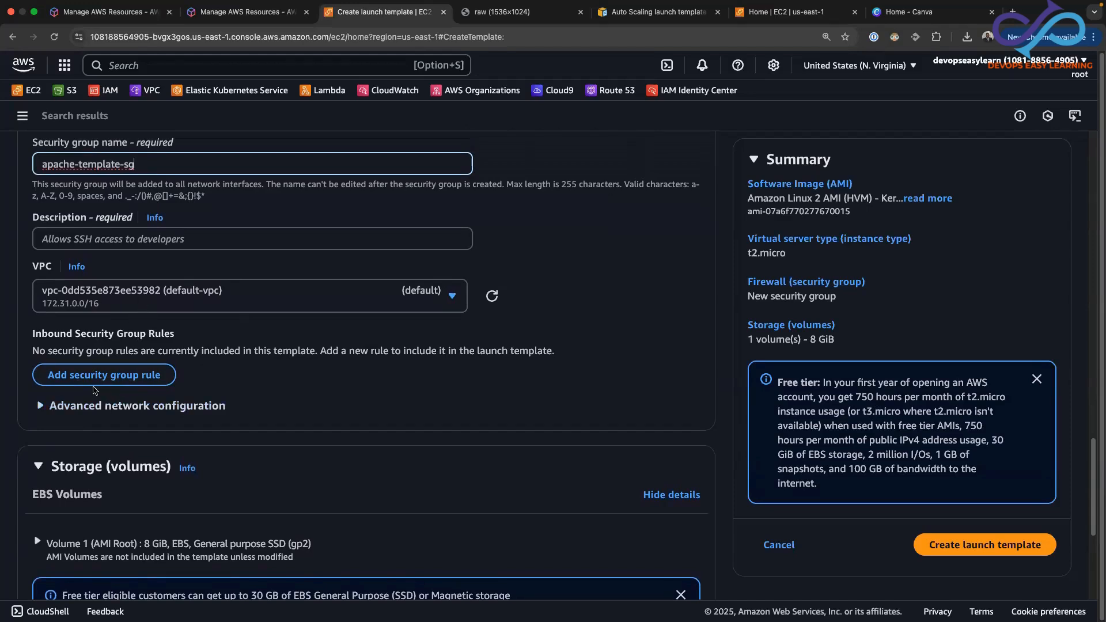
pyautogui.click(150, 376)
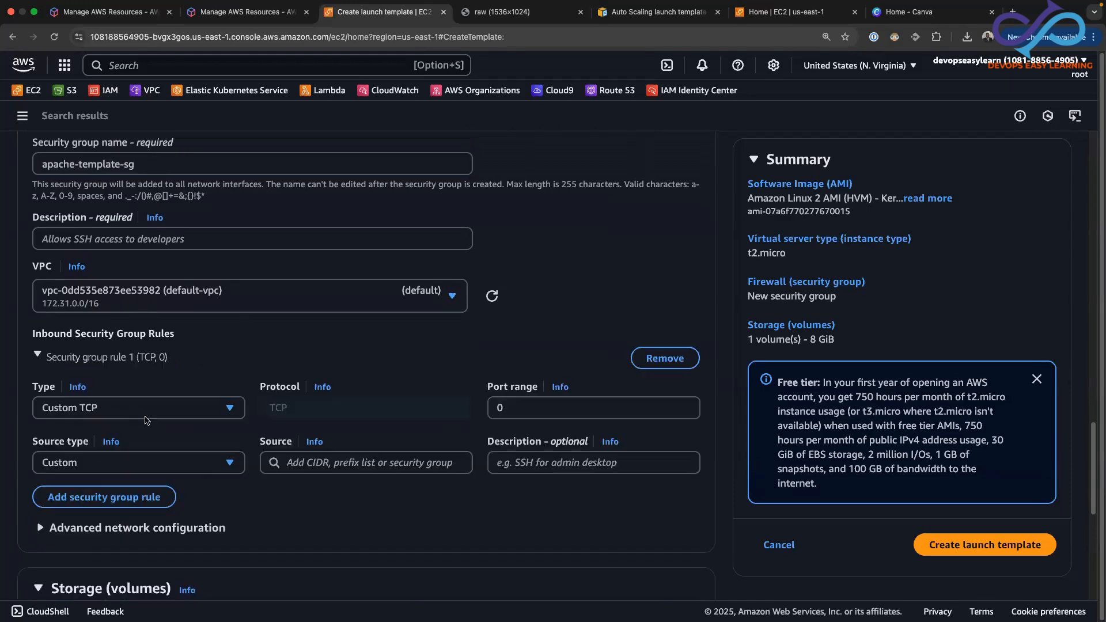
pyautogui.click(233, 410)
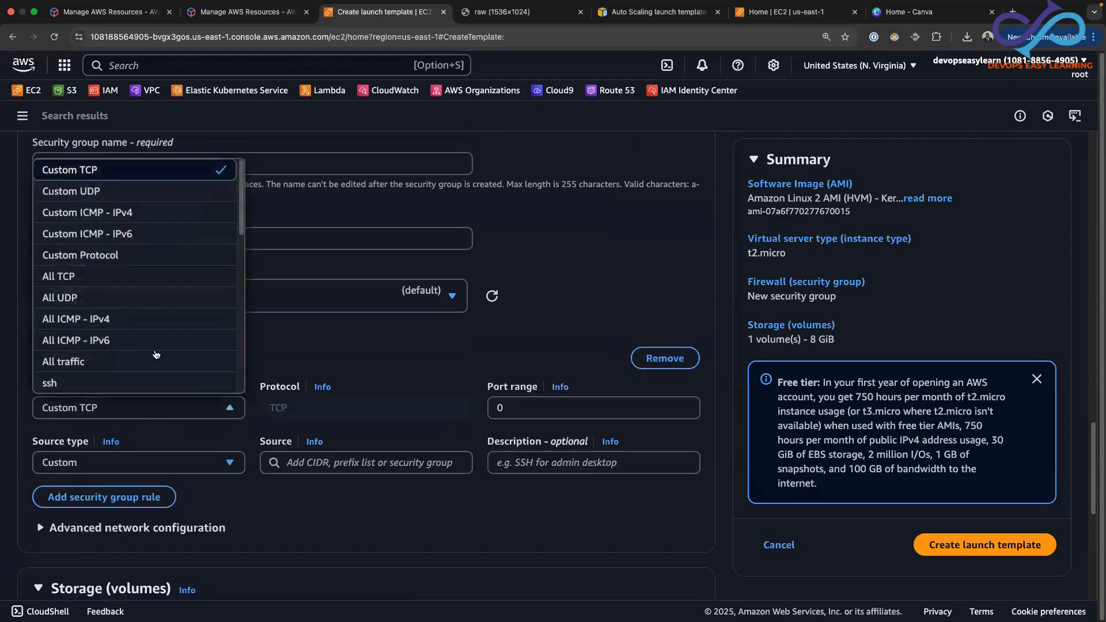
pyautogui.scroll(-5, 241, 208)
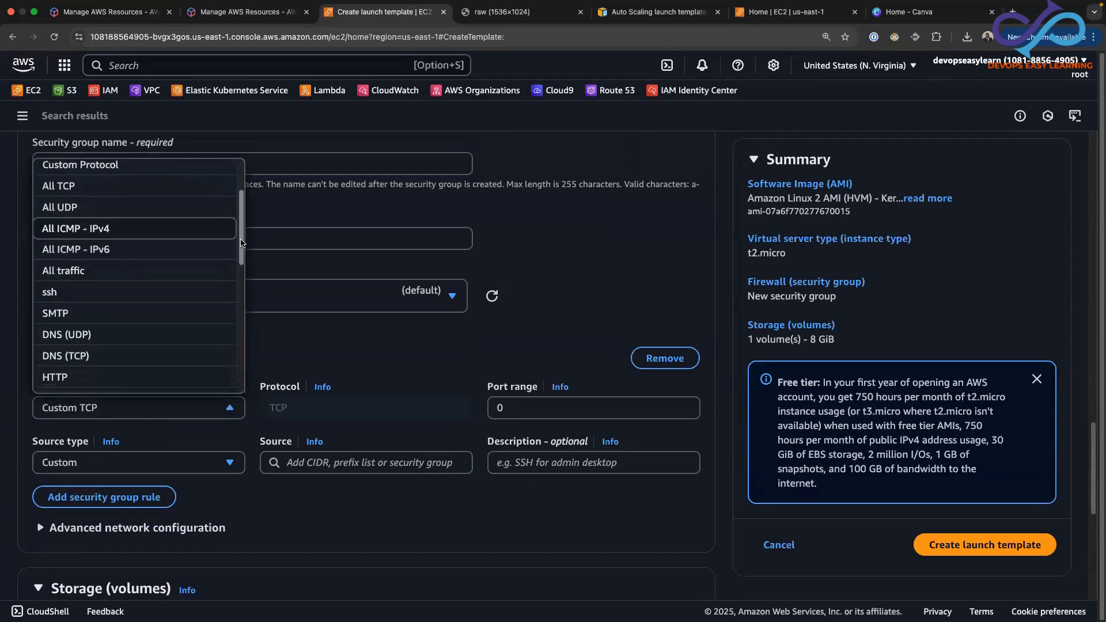
pyautogui.click(150, 286)
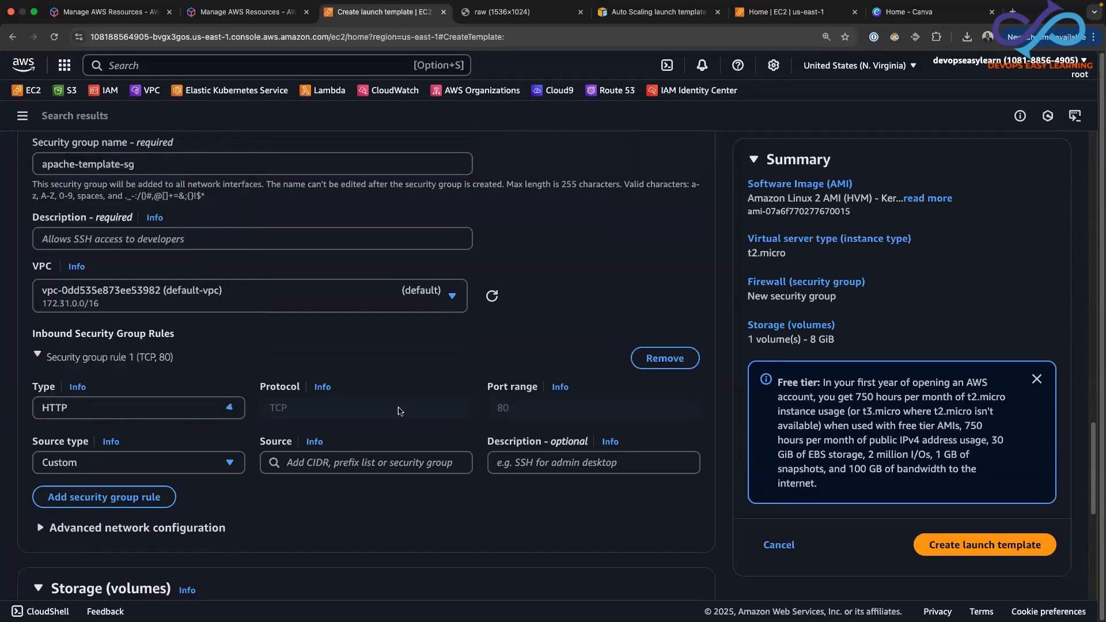
pyautogui.click(214, 468)
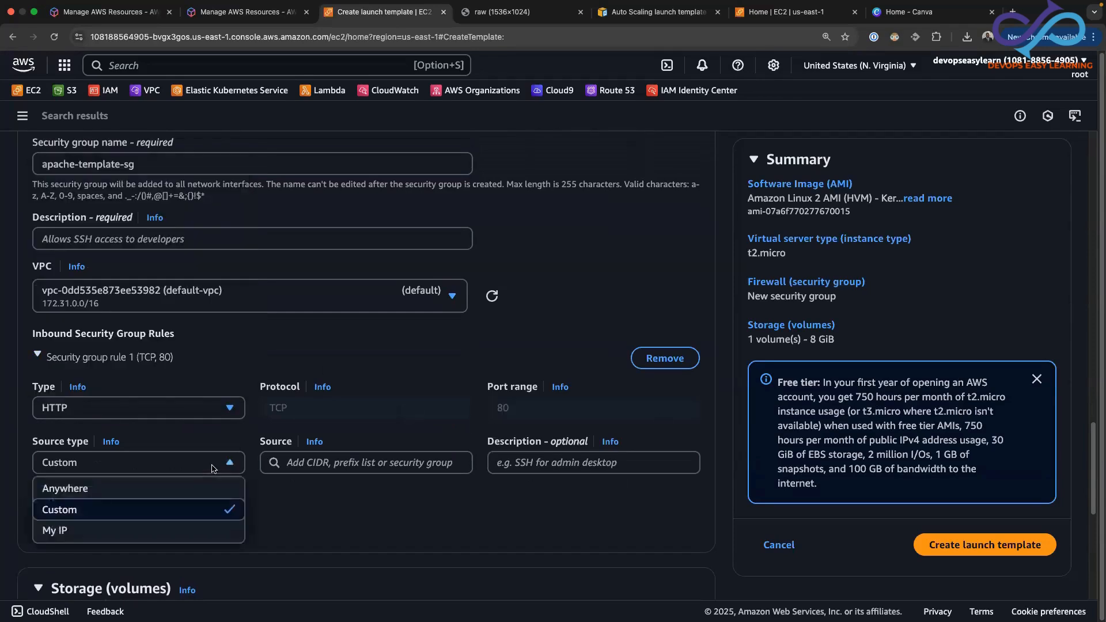
pyautogui.click(214, 489)
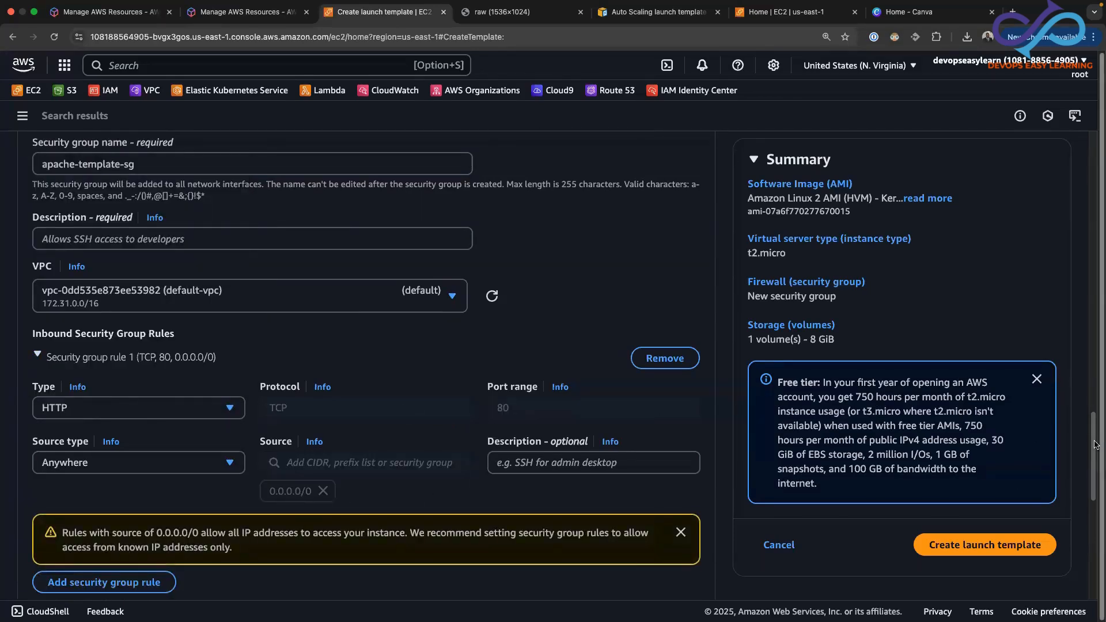
# Expand the template's advanced details and assign SSM-Instance-role as the IAM instance profile
pyautogui.moveTo(1092, 455); pyautogui.dragTo(1089, 550)
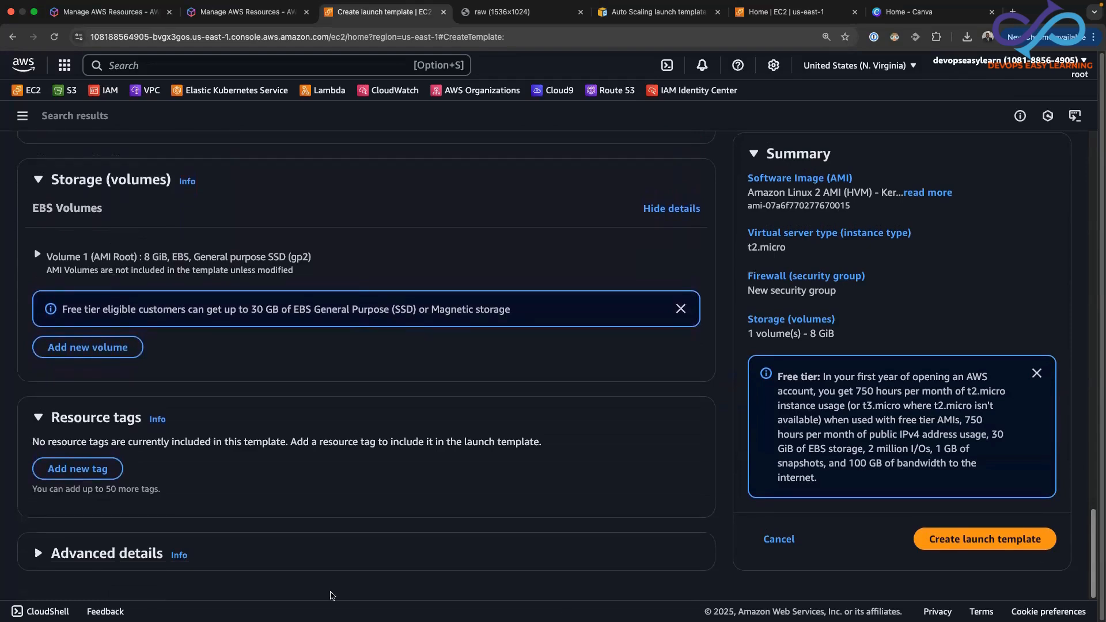
pyautogui.click(49, 554)
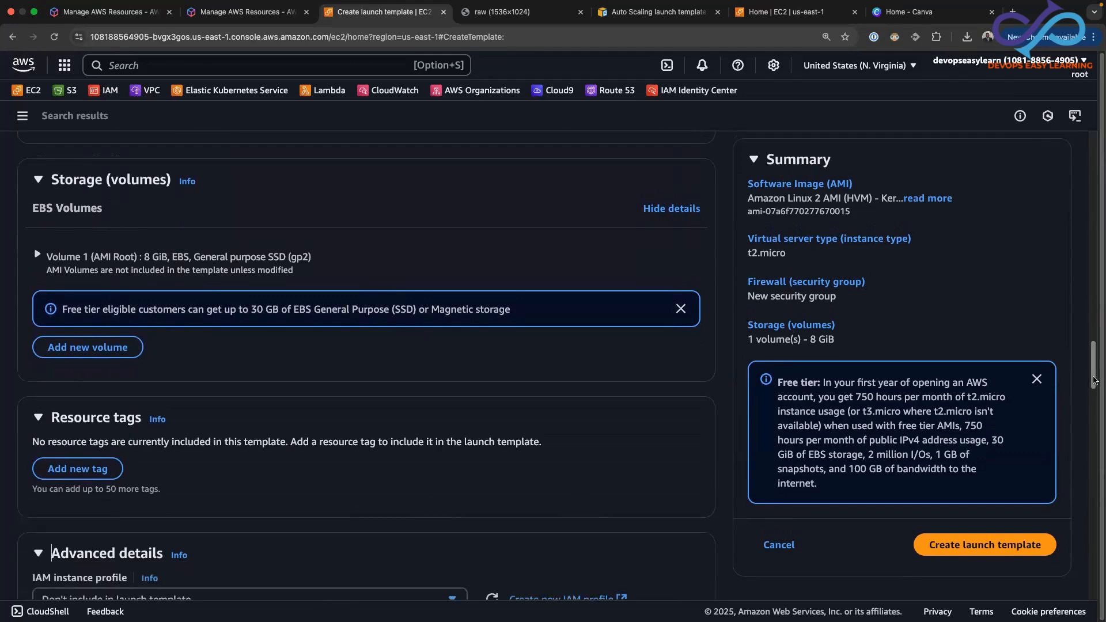
pyautogui.moveTo(1097, 370); pyautogui.dragTo(1095, 410)
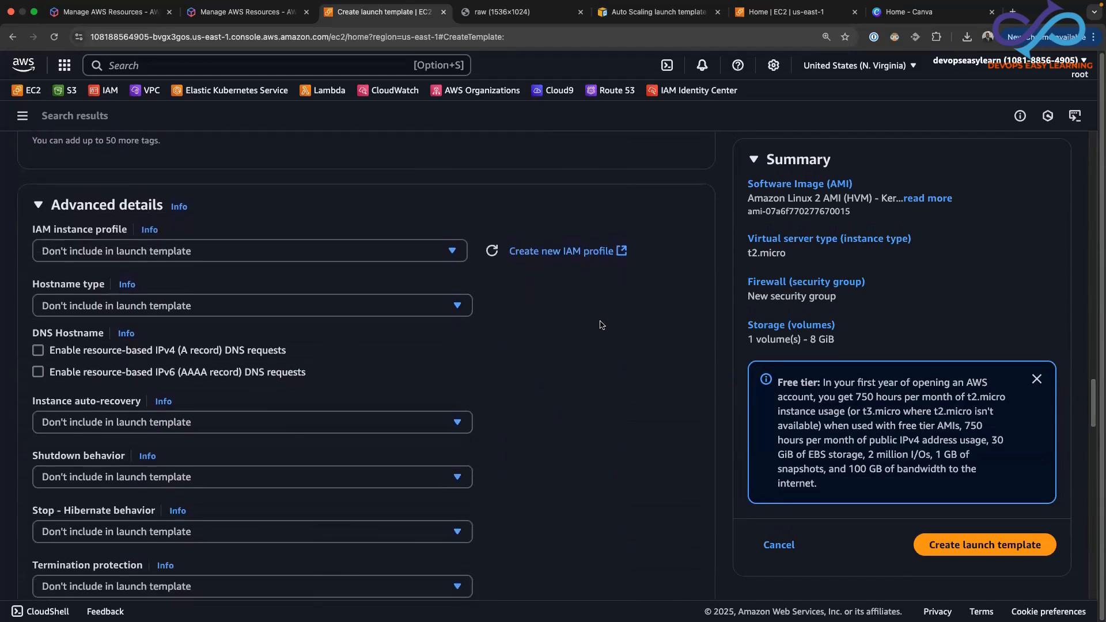
pyautogui.click(381, 253)
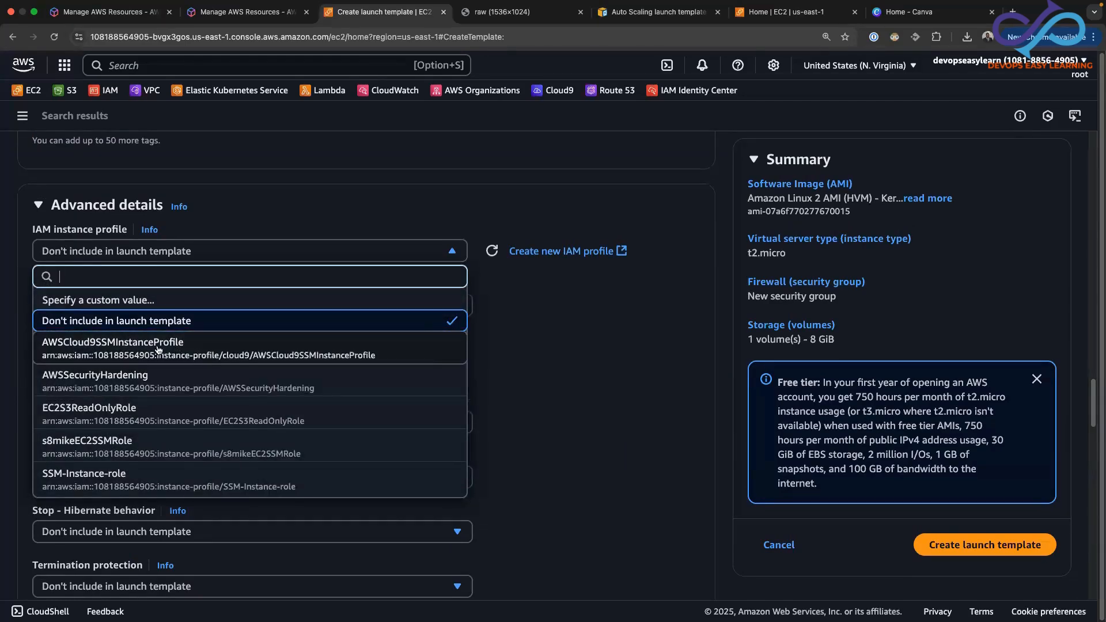
pyautogui.click(98, 478)
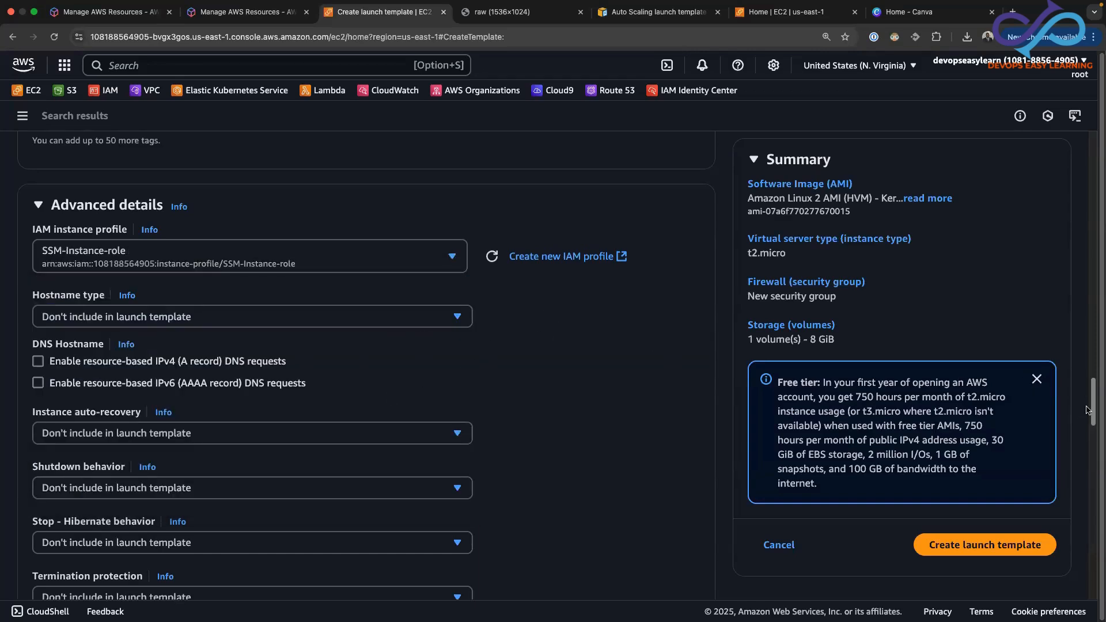
# Start the user data script with #!/bin/bash, a blank line and the command yum update -y
pyautogui.moveTo(1088, 410); pyautogui.dragTo(1060, 582)
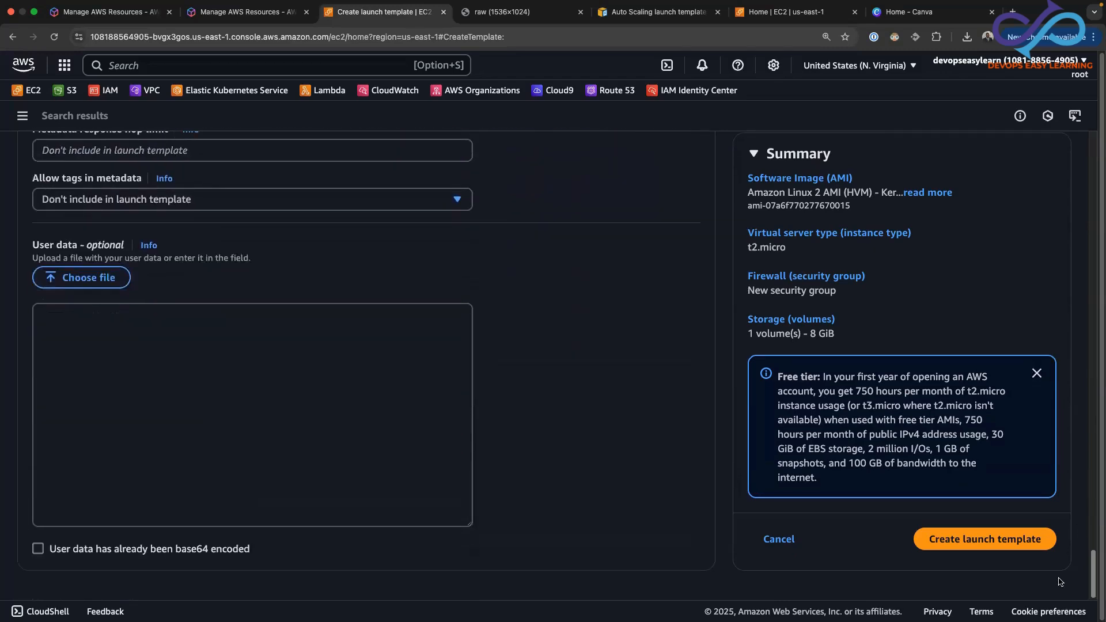
pyautogui.click(275, 381)
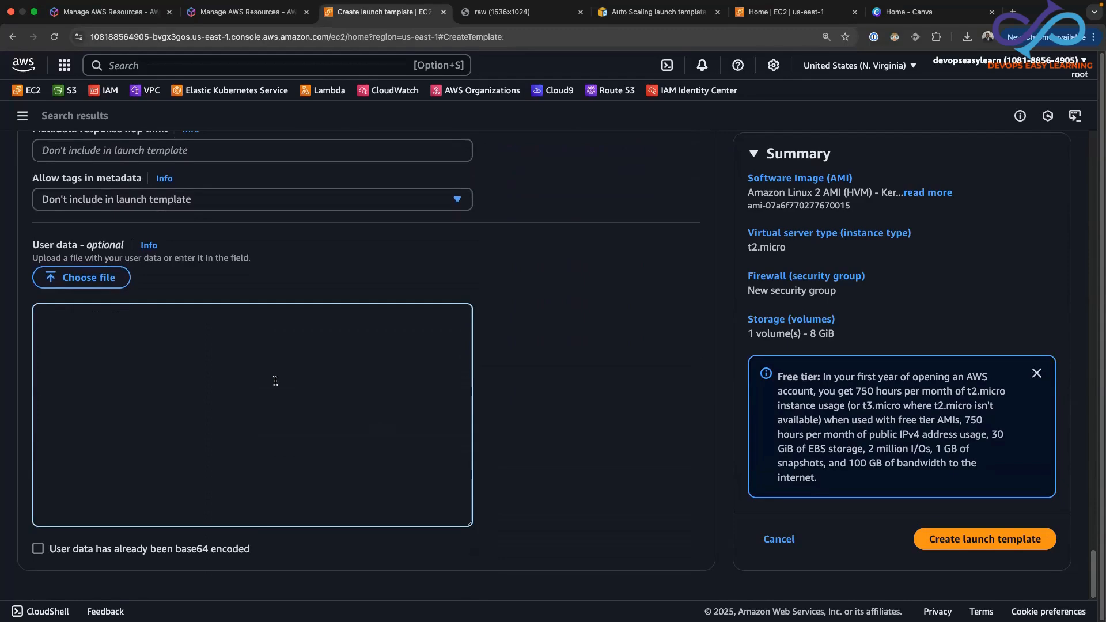
pyautogui.write('#')
pyautogui.write('!/')
pyautogui.write('bin/bash  ')
pyautogui.write('yum ')
pyautogui.write('update ')
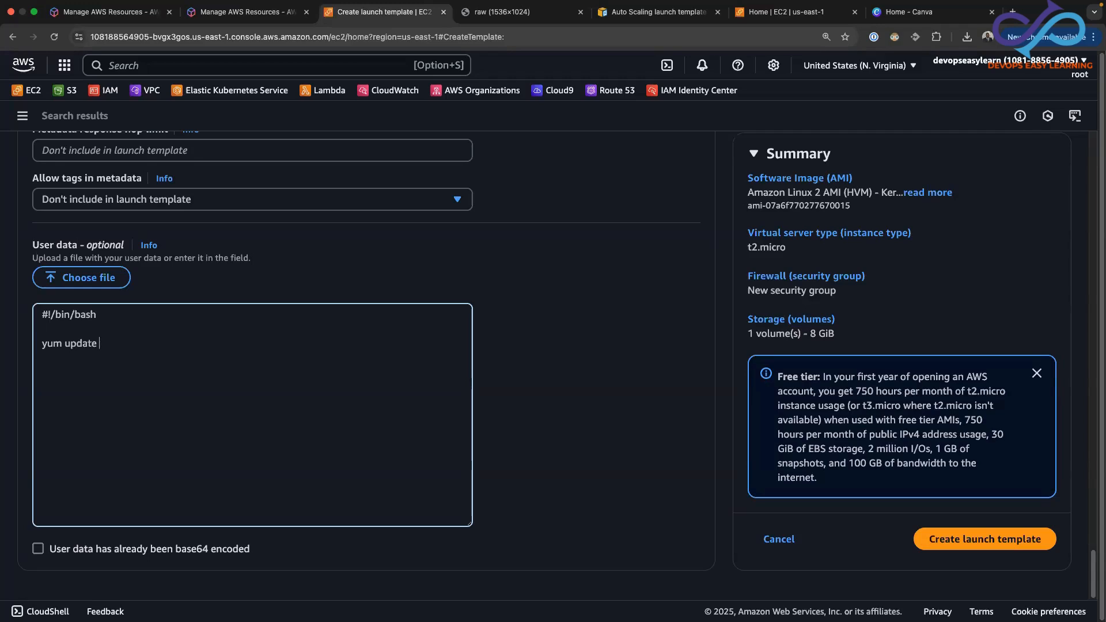
pyautogui.write('-y')
pyautogui.press('Return')
# Add the command yum install -y httpd as the next line of the user data script
pyautogui.write('yum install -y httpd syst')
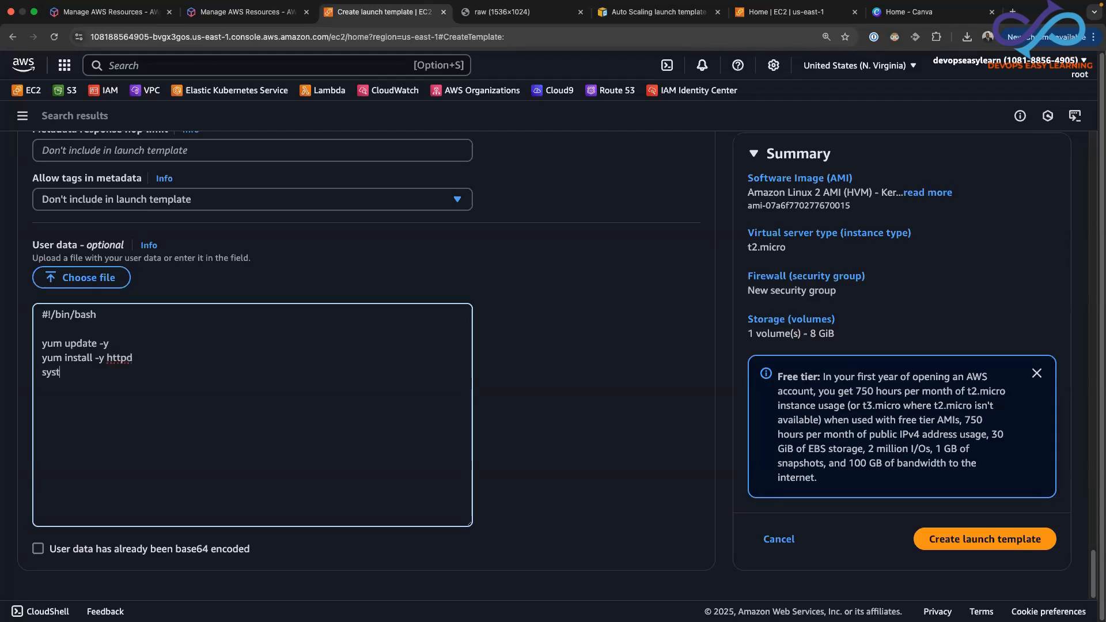
pyautogui.write('emctl start httpd')
# Add the line systemctl start httpd to the user data script
pyautogui.press('Return')
# Add the line systemctl enable httpd to the user data script
pyautogui.write('systecmtl')
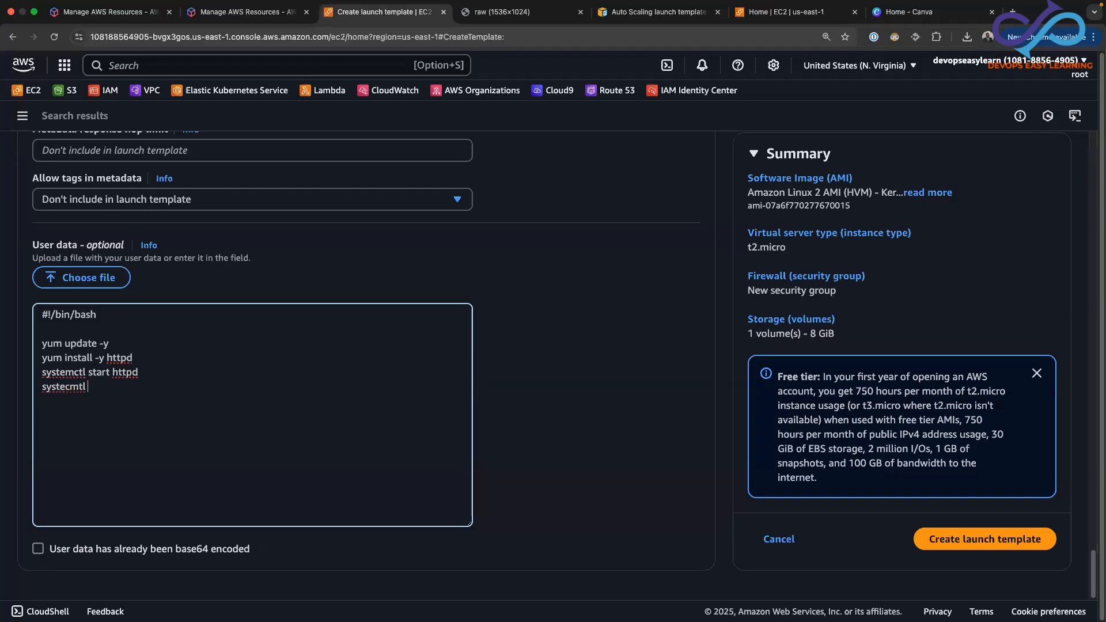
pyautogui.write(' enable httpd')
pyautogui.press('BackSpace')
pyautogui.press('BackSpace')
pyautogui.write('mc')
pyautogui.write('echo')
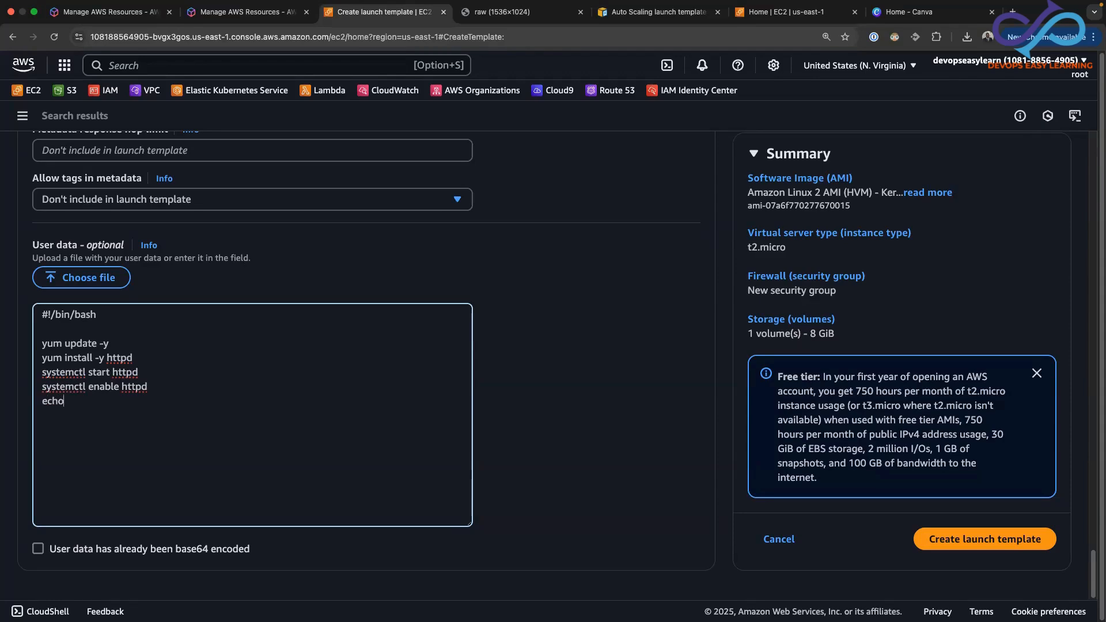
pyautogui.write(' "')
pyautogui.write('<>')
pyautogui.write('h1>')
pyautogui.write('Welcome ')
pyautogui.write('from ')
pyautogui.write('Auto s')
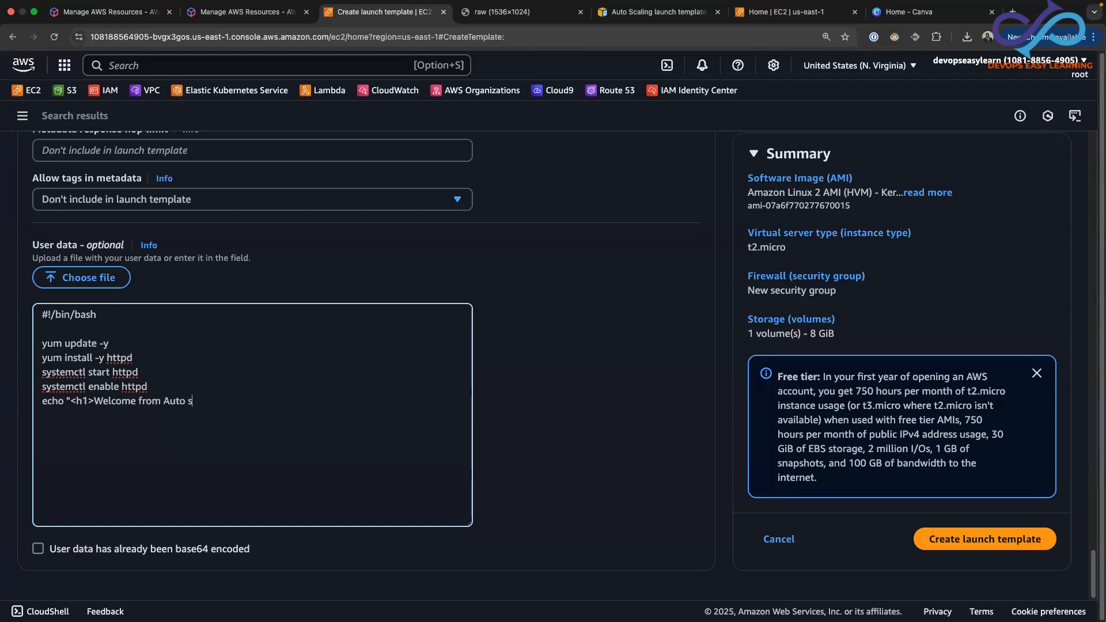
pyautogui.write('Scaling')
pyautogui.write(' EC2')
pyautogui.write('</')
pyautogui.write('h2>')
pyautogui.write('/')
pyautogui.write('"')
pyautogui.write(' > /var/')
pyautogui.write('ww')
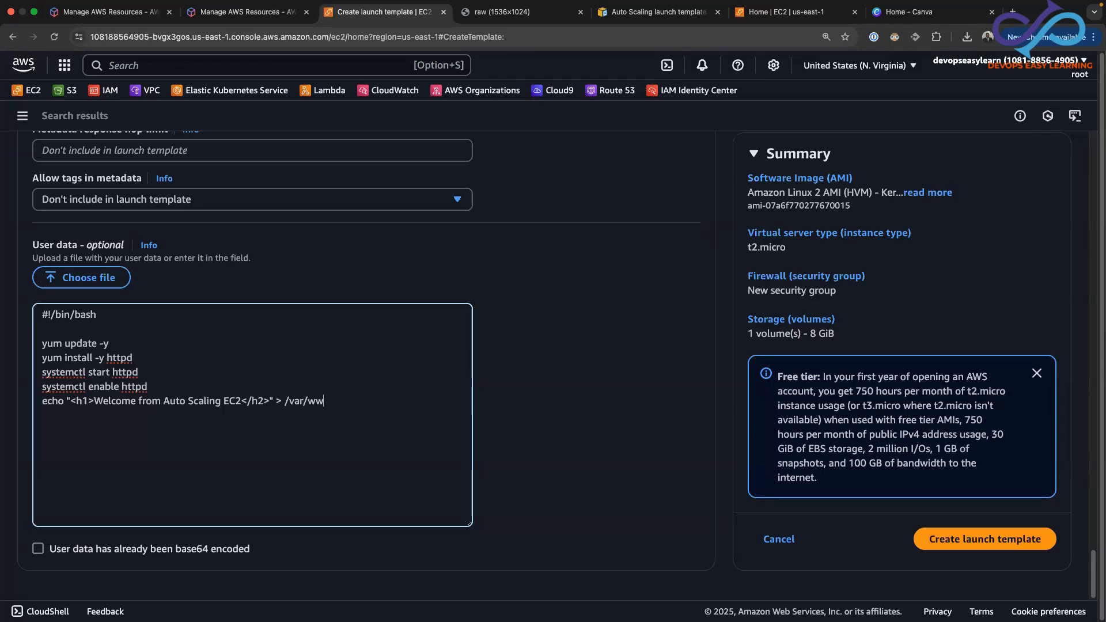
pyautogui.write('w/html/index.html')
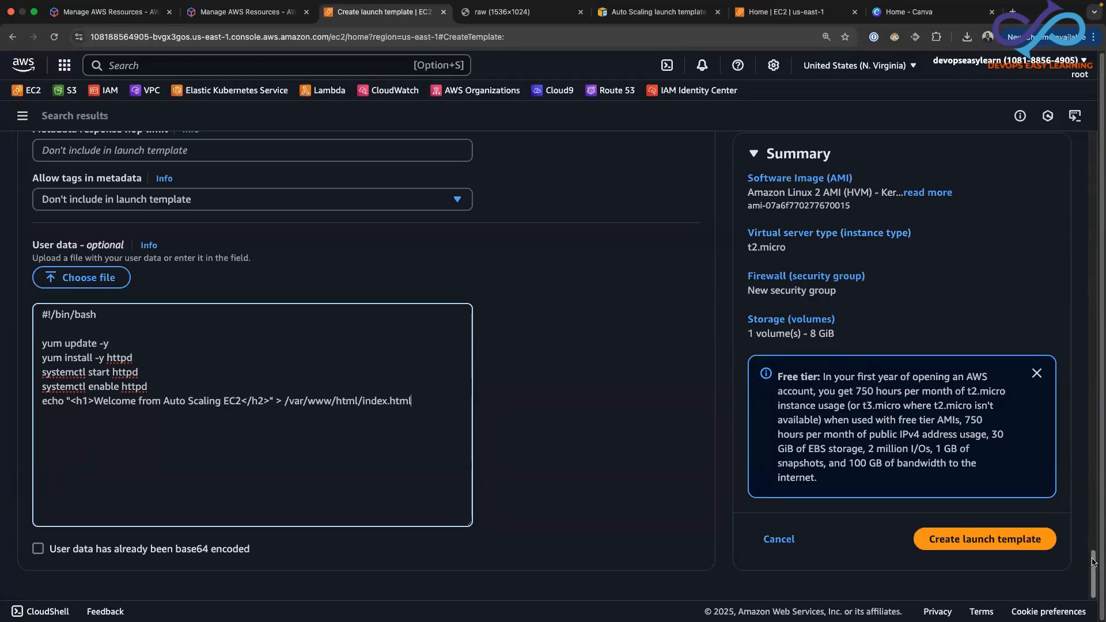
# Review the template settings and try to create the launch template
pyautogui.moveTo(1095, 552); pyautogui.dragTo(1099, 159)
pyautogui.scroll(3, 1098, 159)
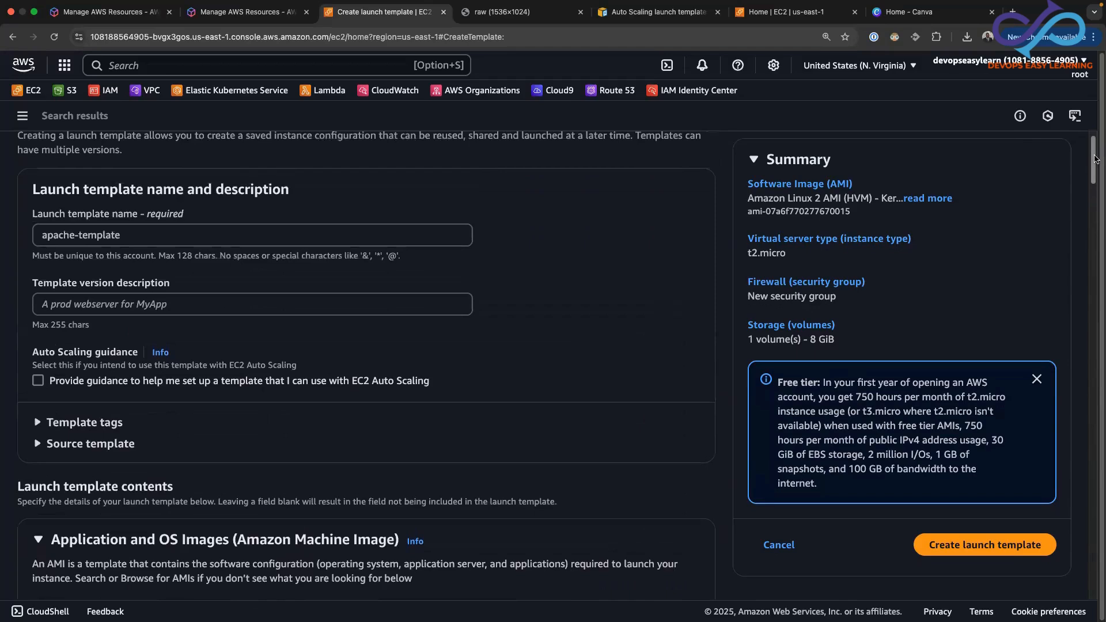
pyautogui.moveTo(1095, 159); pyautogui.dragTo(1098, 185)
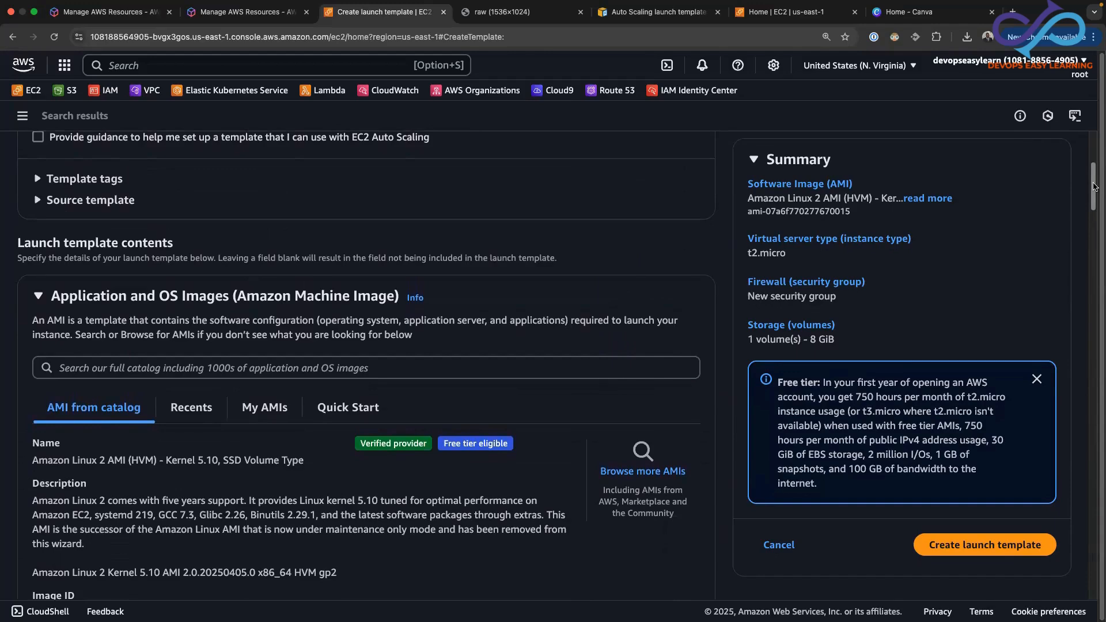
pyautogui.click(978, 545)
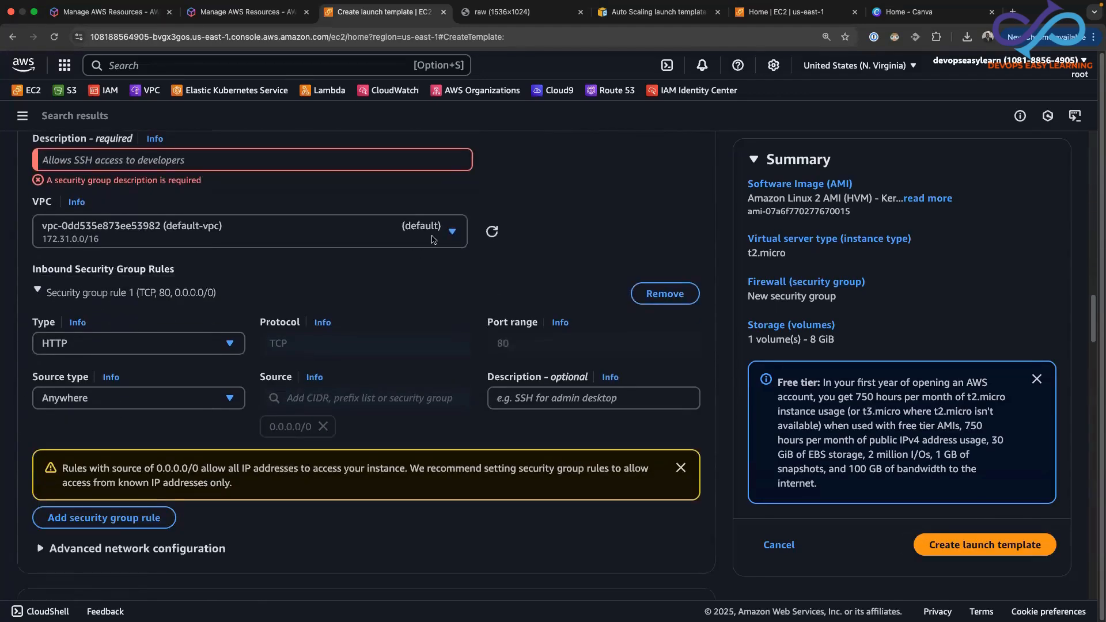
# Describe the security group as "Allow HTTP traffic for web server" and create the launch template
pyautogui.click(145, 161)
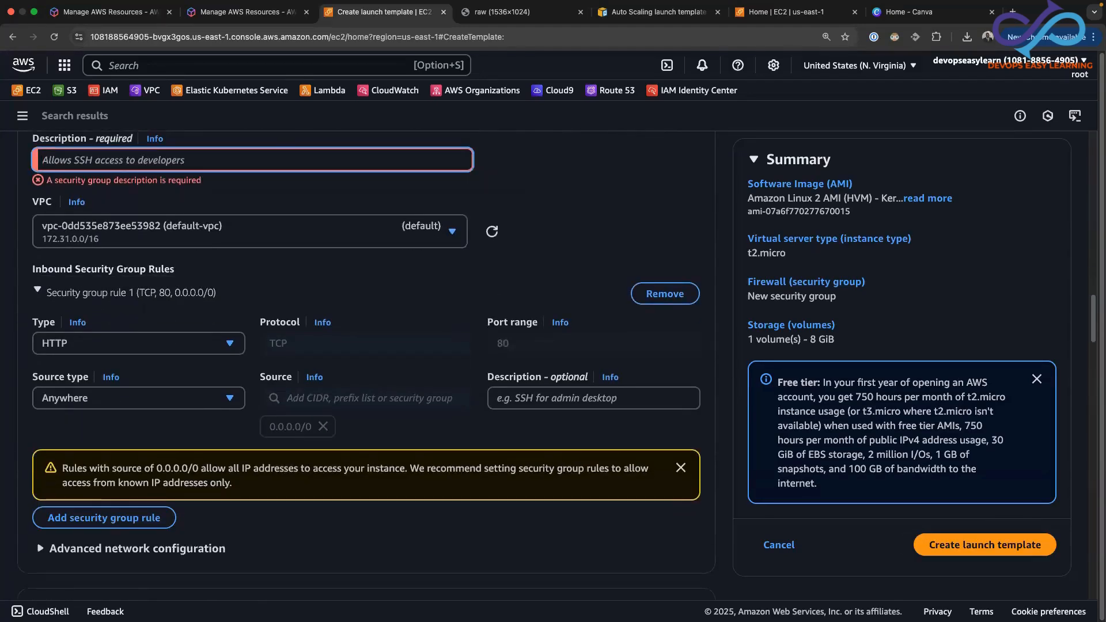
pyautogui.write('Allow')
pyautogui.write(' HH')
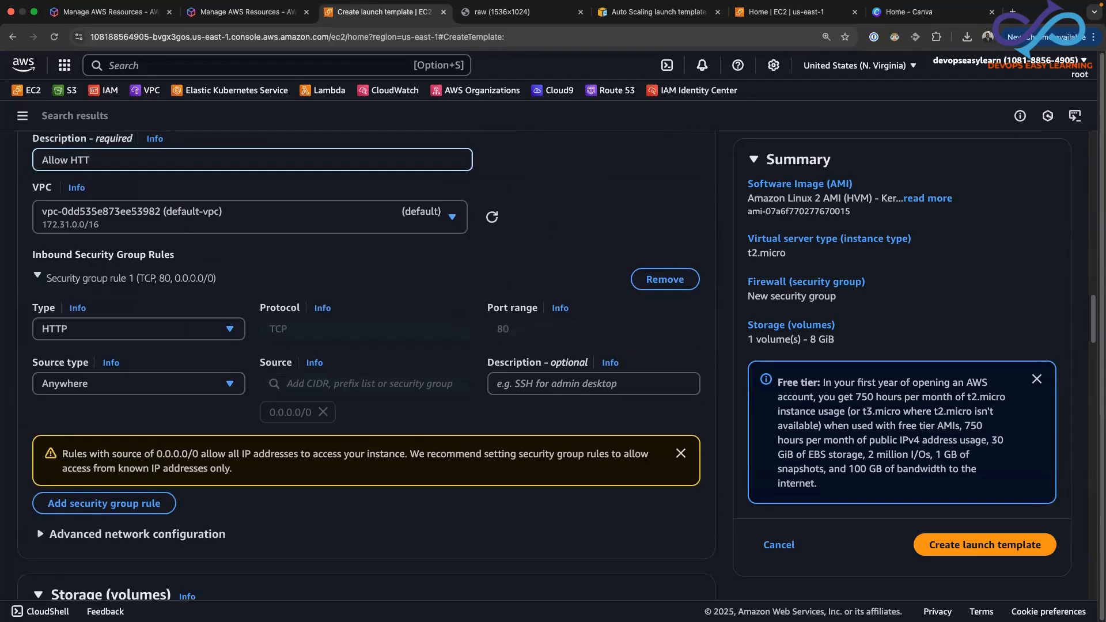
pyautogui.write('TP traffic for web server')
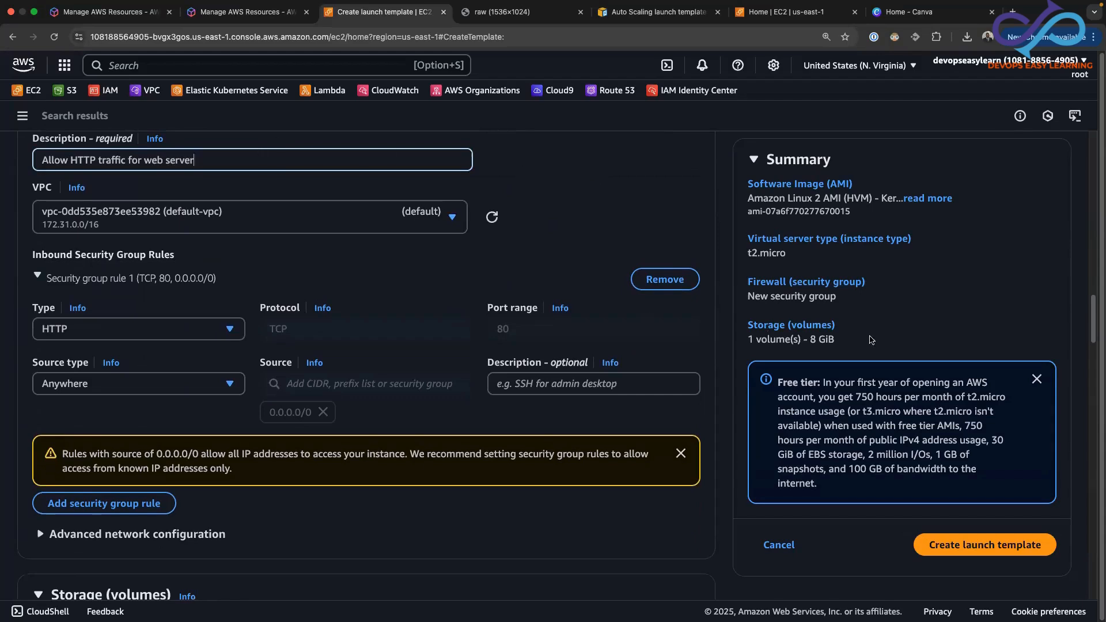
pyautogui.click(984, 547)
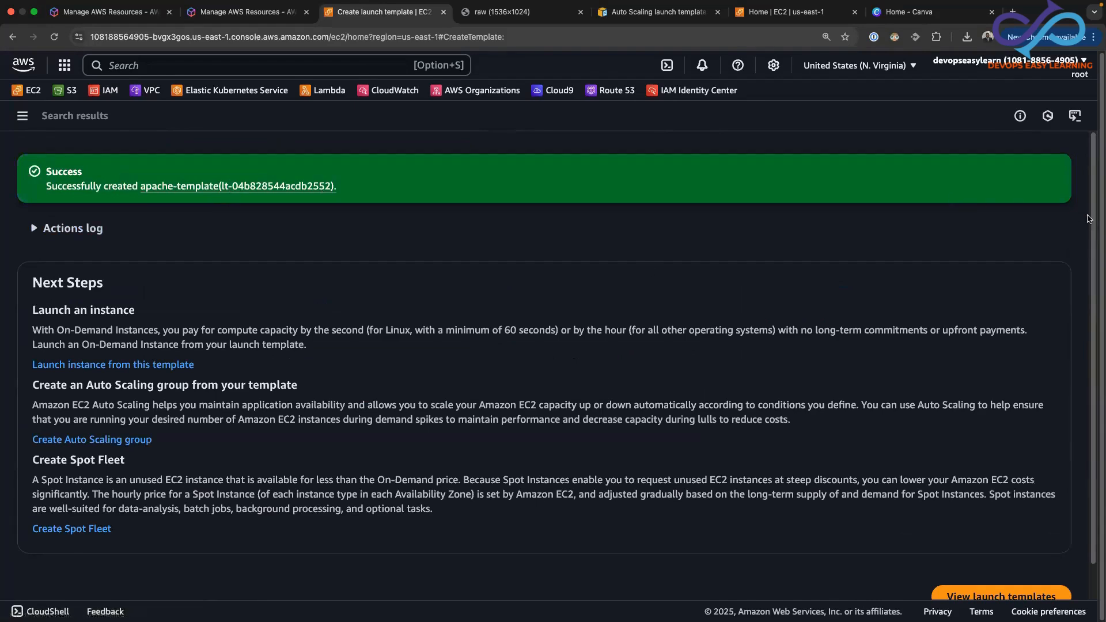
# Open the details of the new apache-template and copy its launch template ID
pyautogui.scroll(-1, 1091, 231)
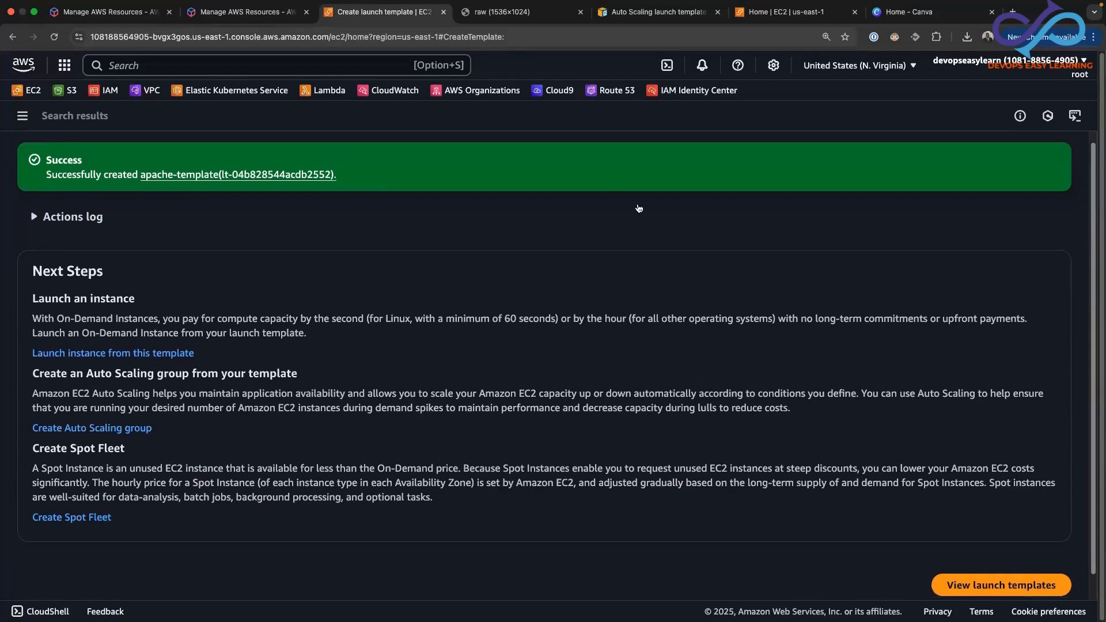
pyautogui.click(195, 174)
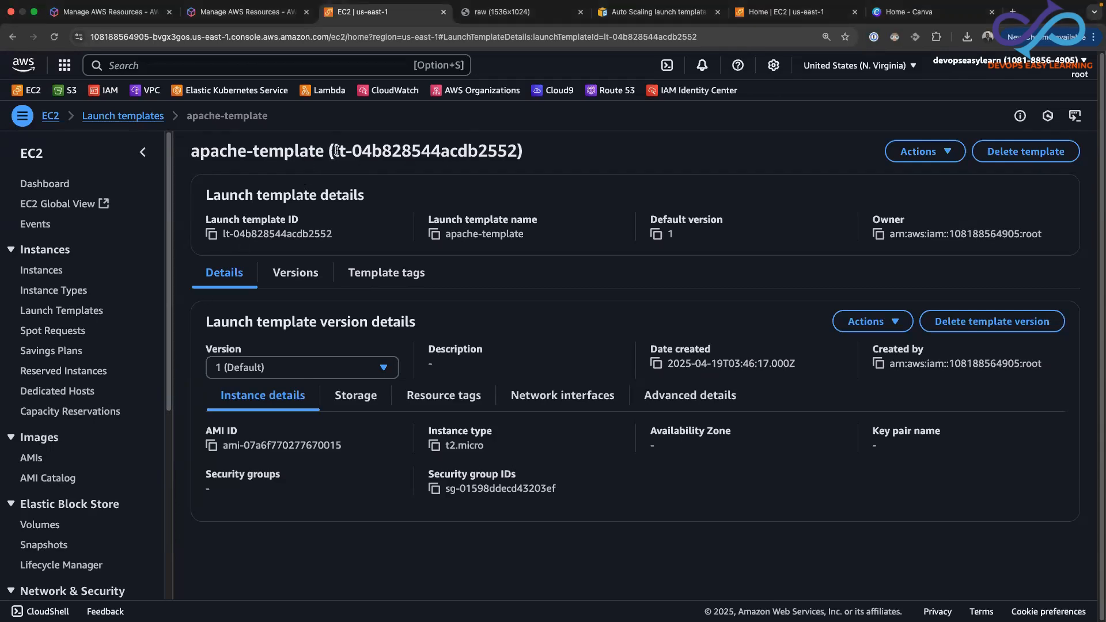
pyautogui.moveTo(334, 151); pyautogui.dragTo(521, 151)
pyautogui.rightClick(489, 154)
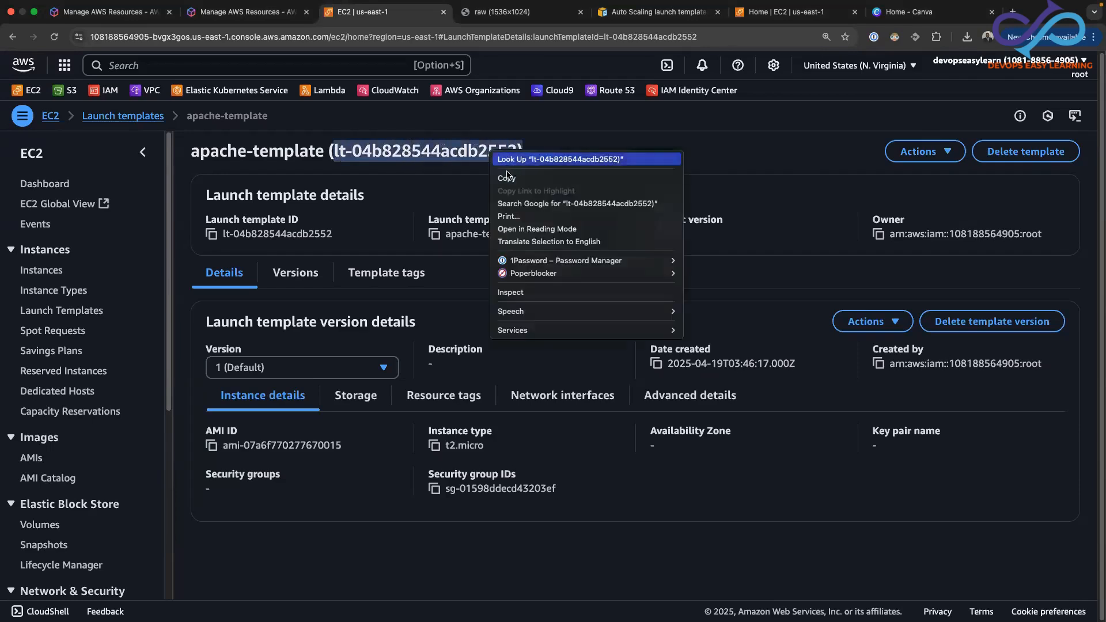
pyautogui.click(510, 177)
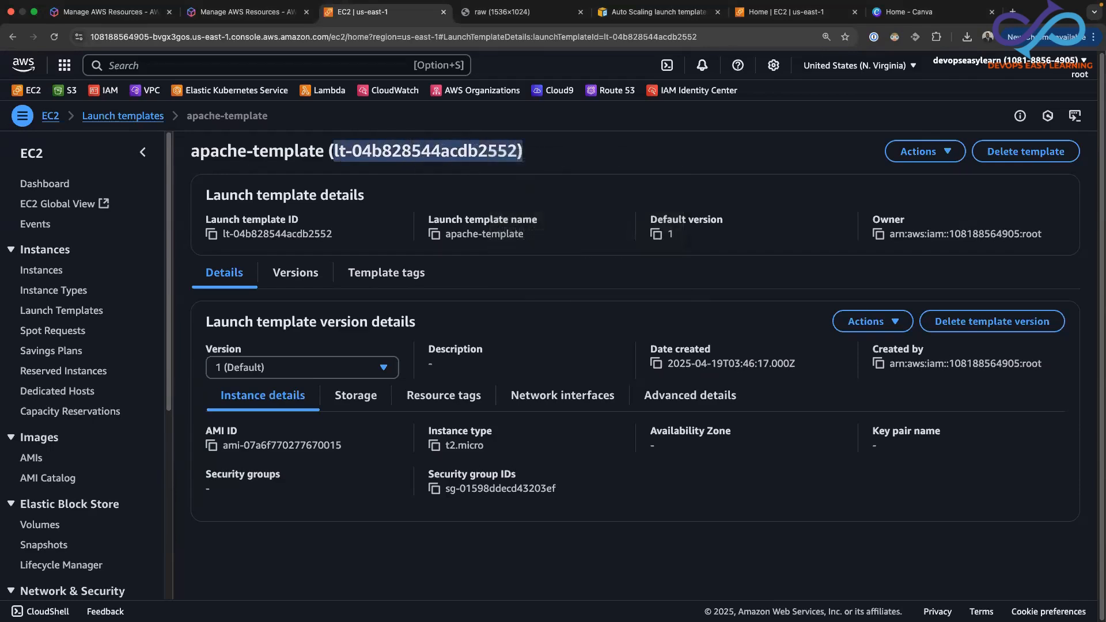
pyautogui.press('super+Tab')
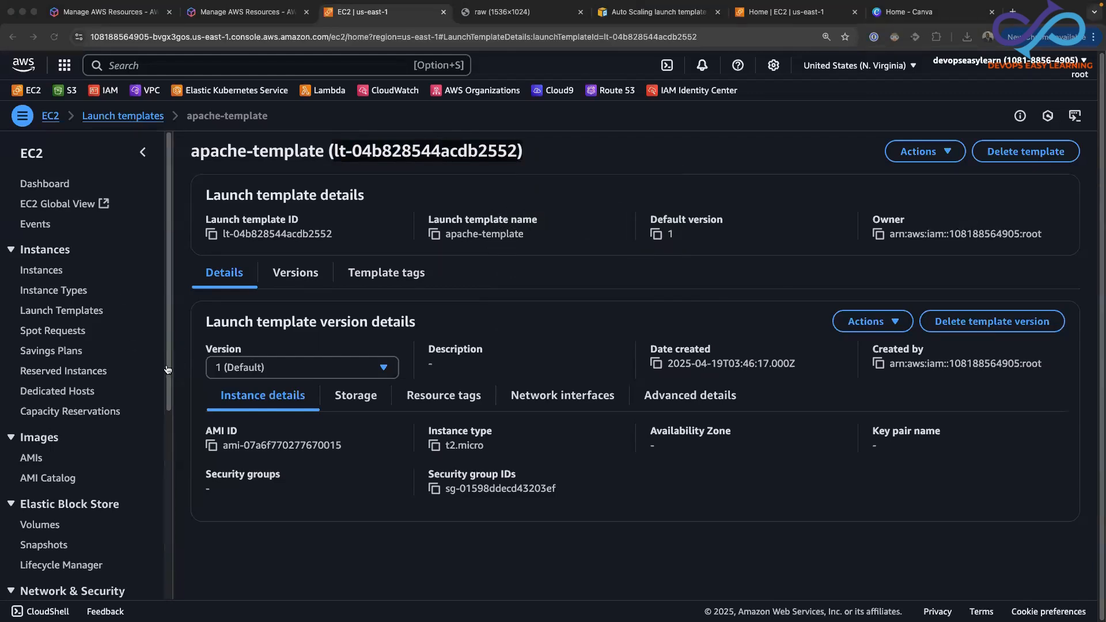
pyautogui.press('super+Tab')
# Start creating an EC2 Auto Scaling group and name it apache-template-asg
pyautogui.moveTo(166, 385); pyautogui.dragTo(154, 567)
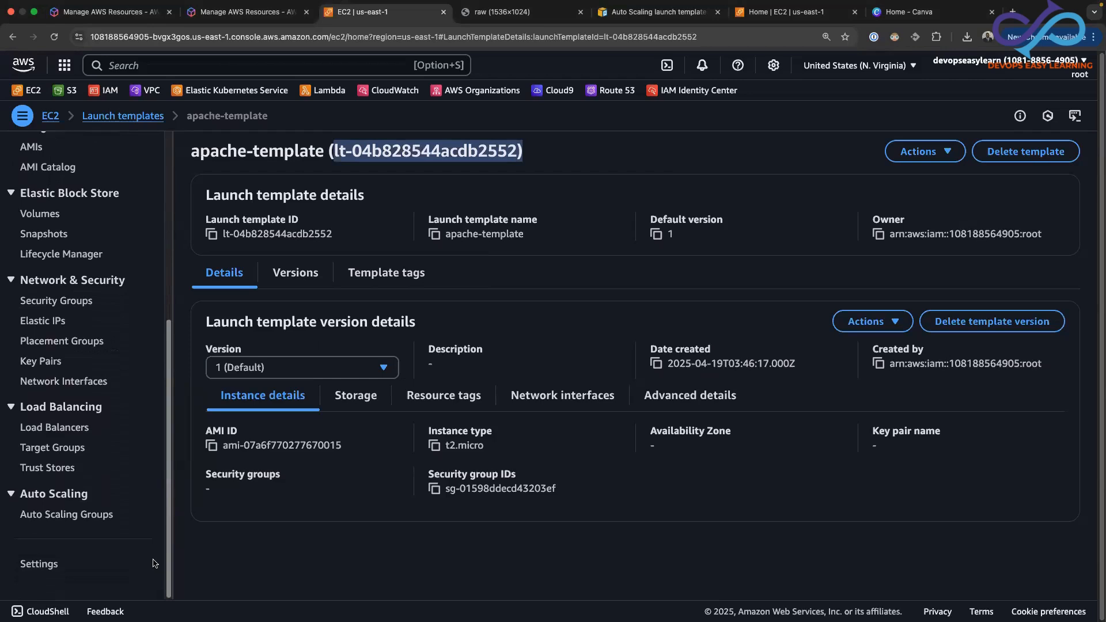
pyautogui.click(52, 516)
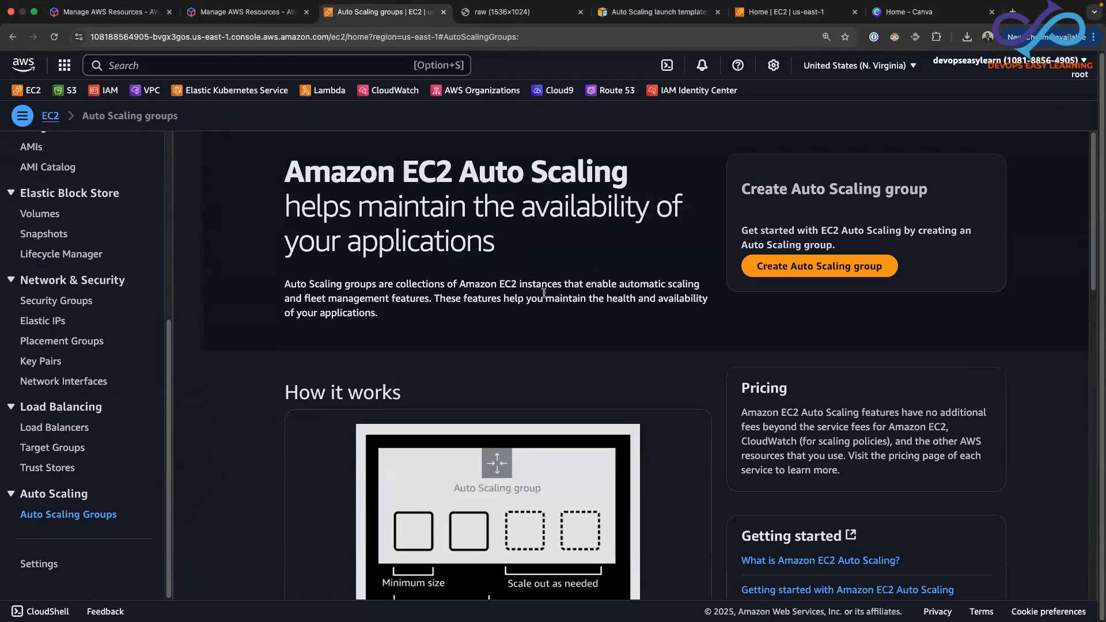
pyautogui.click(821, 268)
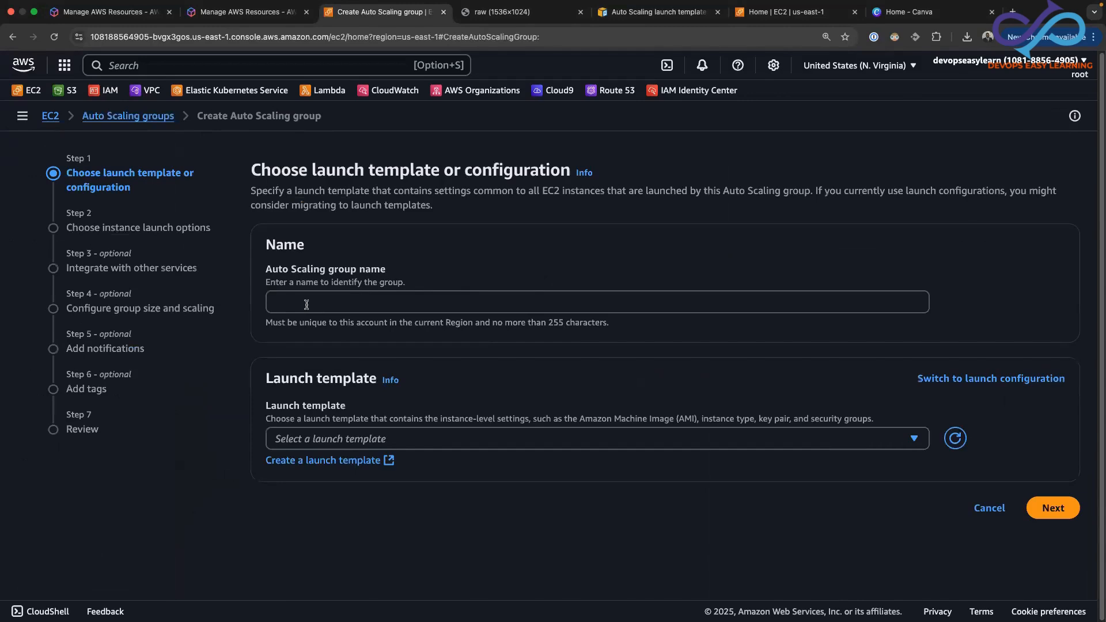
pyautogui.click(306, 305)
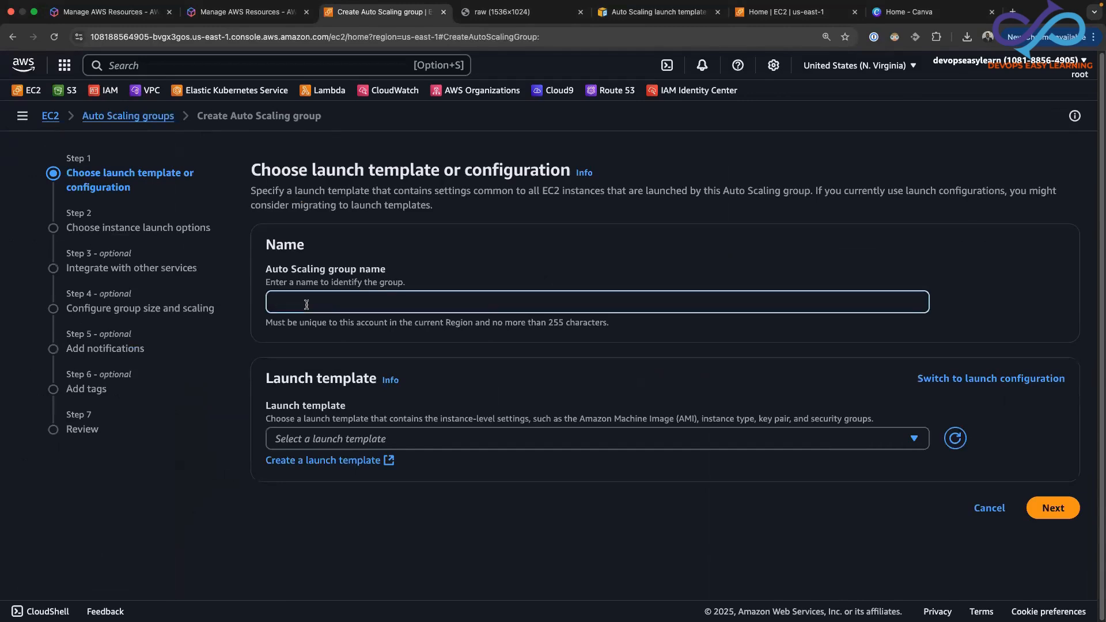
pyautogui.write('apache-template-asg')
# Choose apache-template as the group's launch template and continue to the instance launch options
pyautogui.click(913, 442)
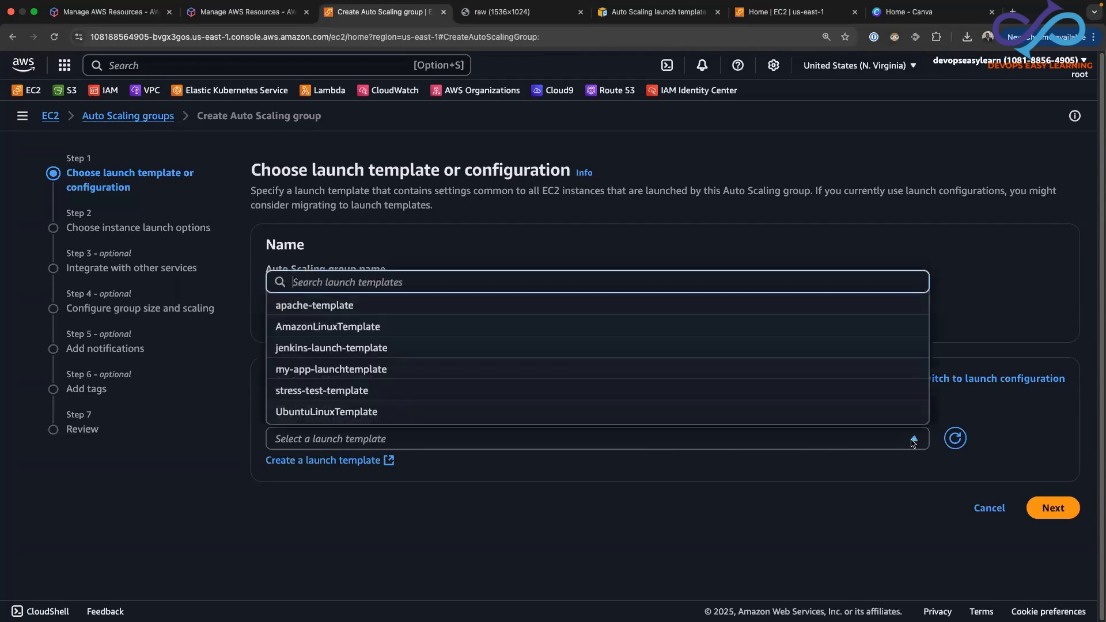
pyautogui.click(321, 309)
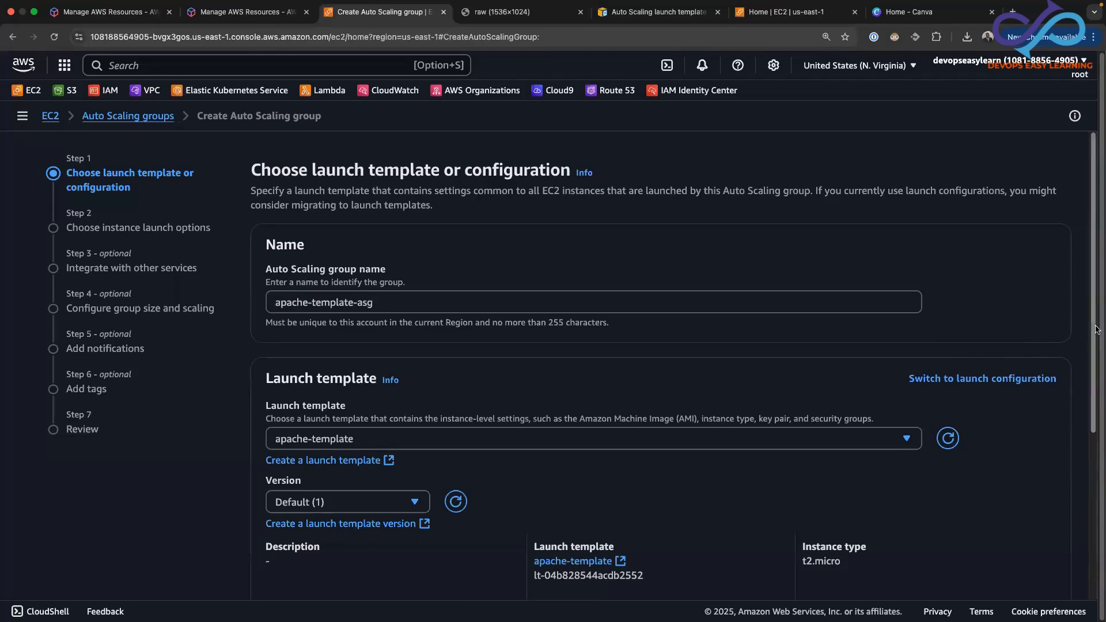
pyautogui.moveTo(1095, 331); pyautogui.dragTo(1098, 497)
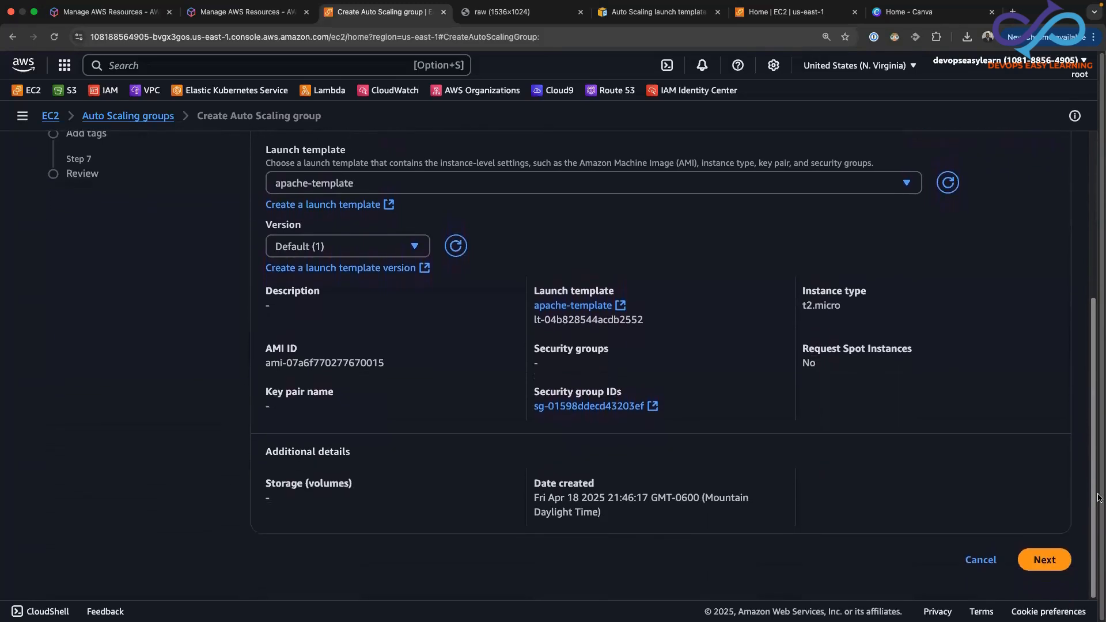
pyautogui.click(1044, 560)
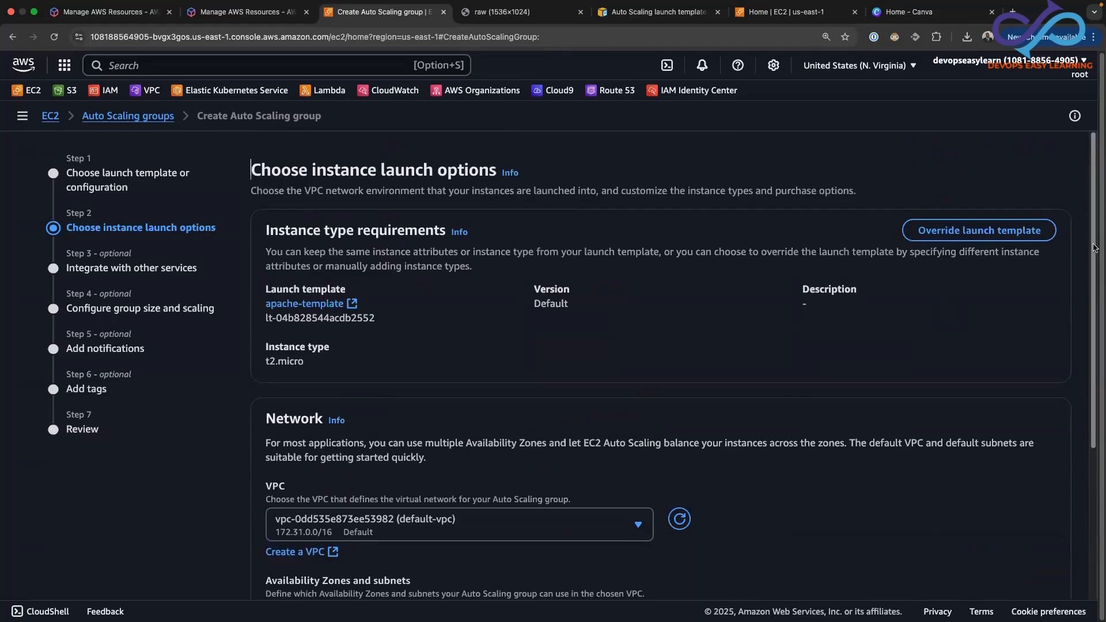
# Select the us-east-1a, us-east-1c and us-east-1e subnets of the default VPC and continue to integration with other services
pyautogui.moveTo(1095, 249); pyautogui.dragTo(1085, 404)
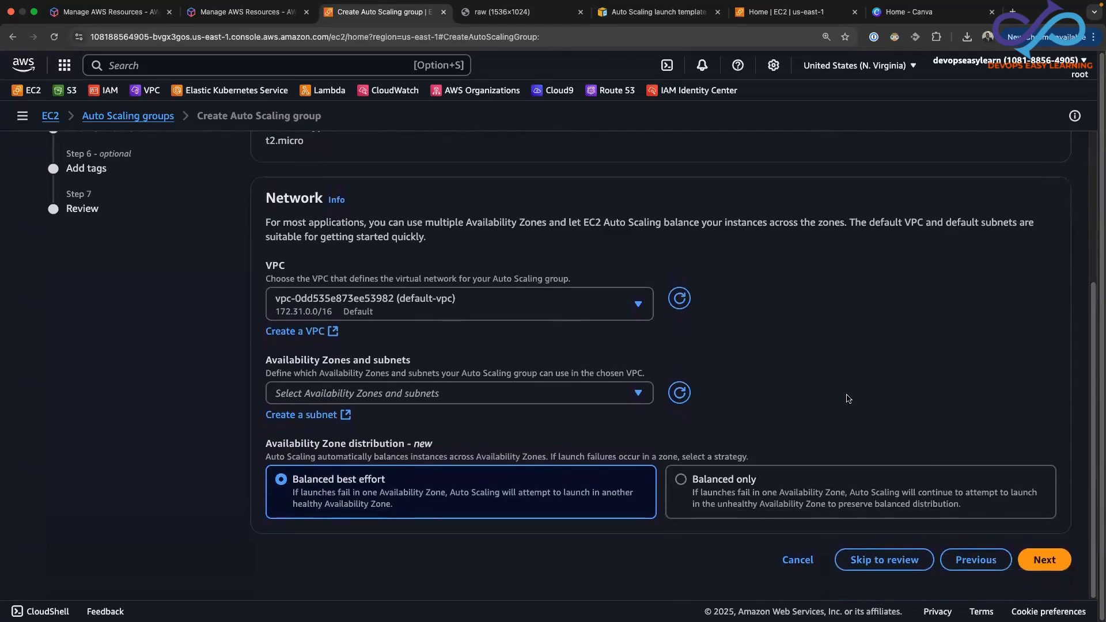
pyautogui.click(640, 395)
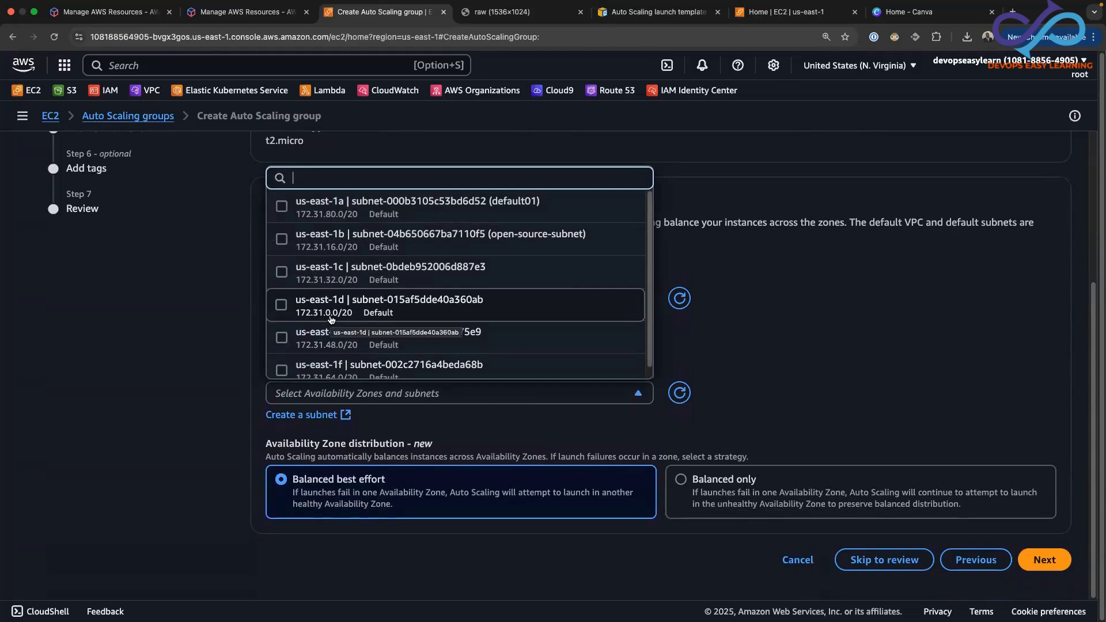
pyautogui.click(282, 208)
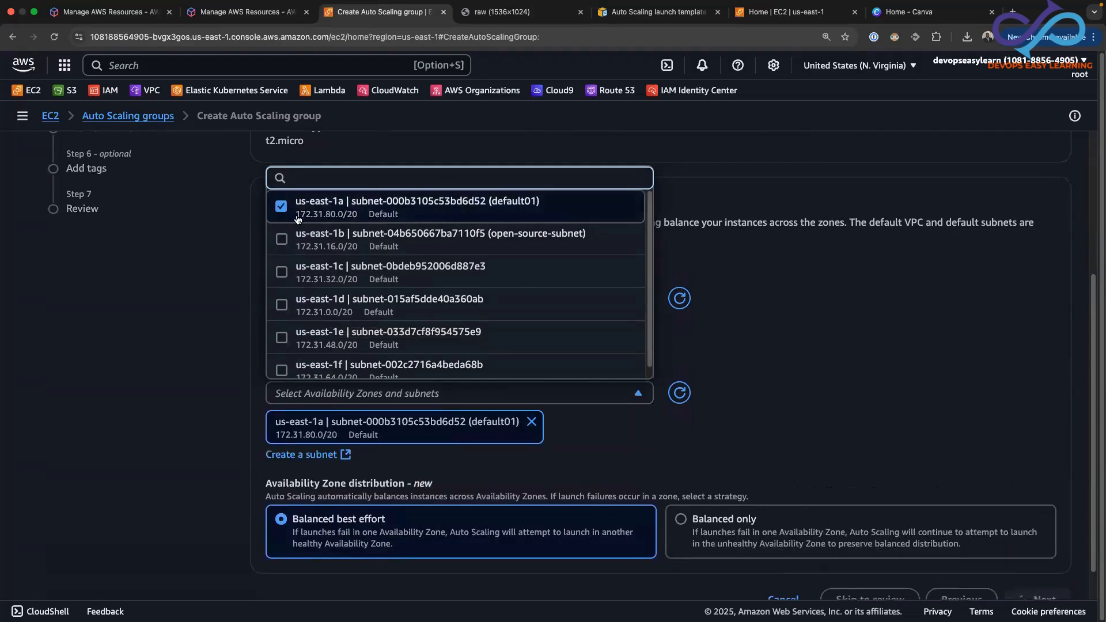
pyautogui.click(282, 271)
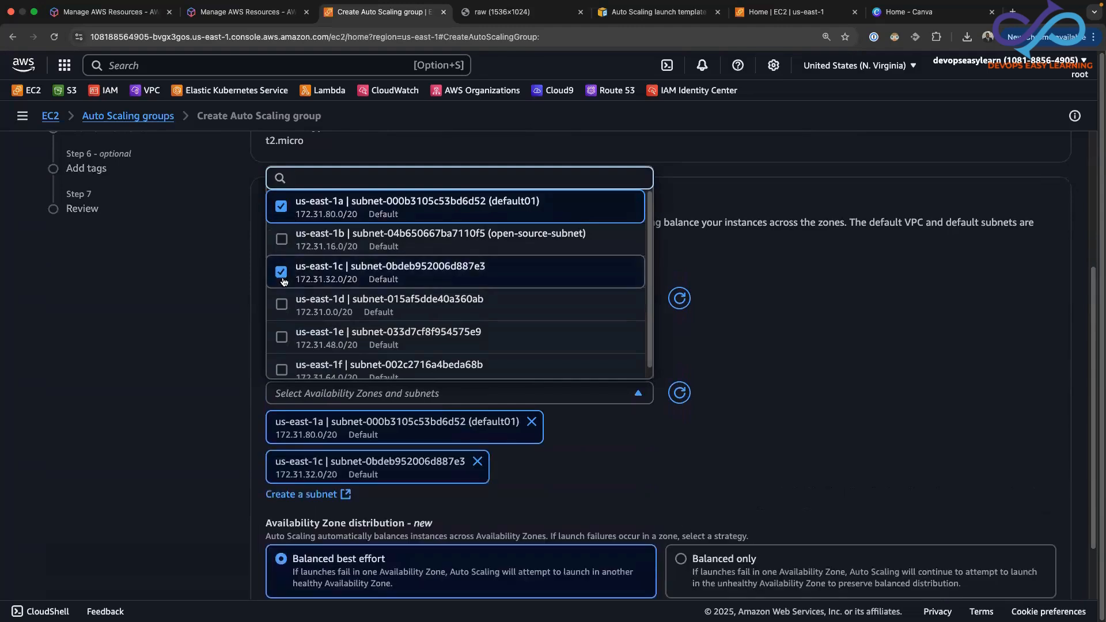
pyautogui.click(281, 337)
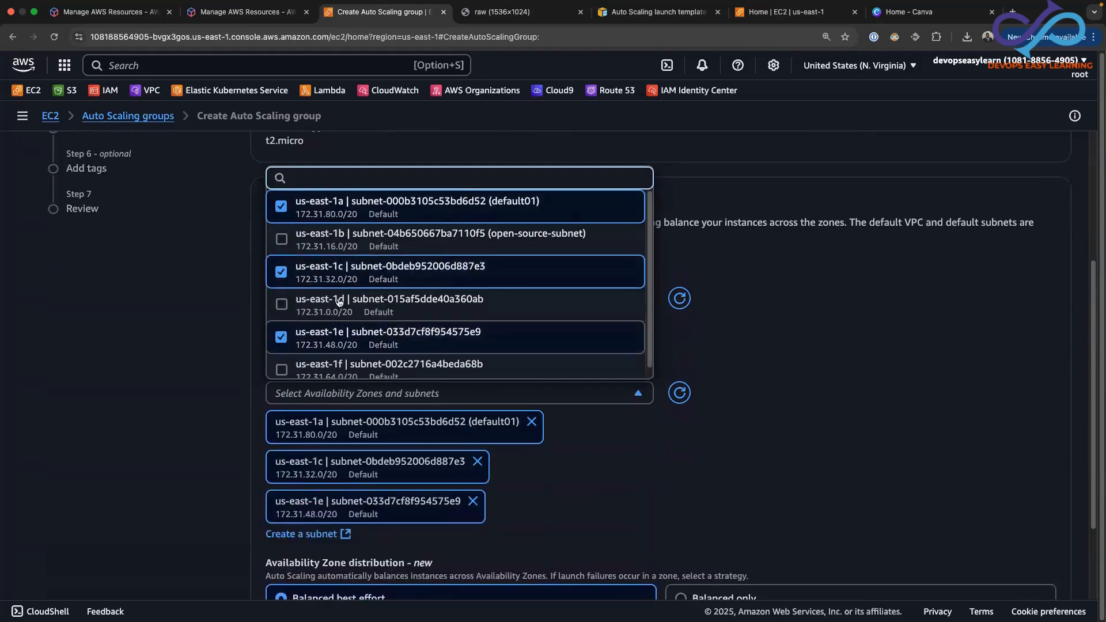
pyautogui.click(806, 316)
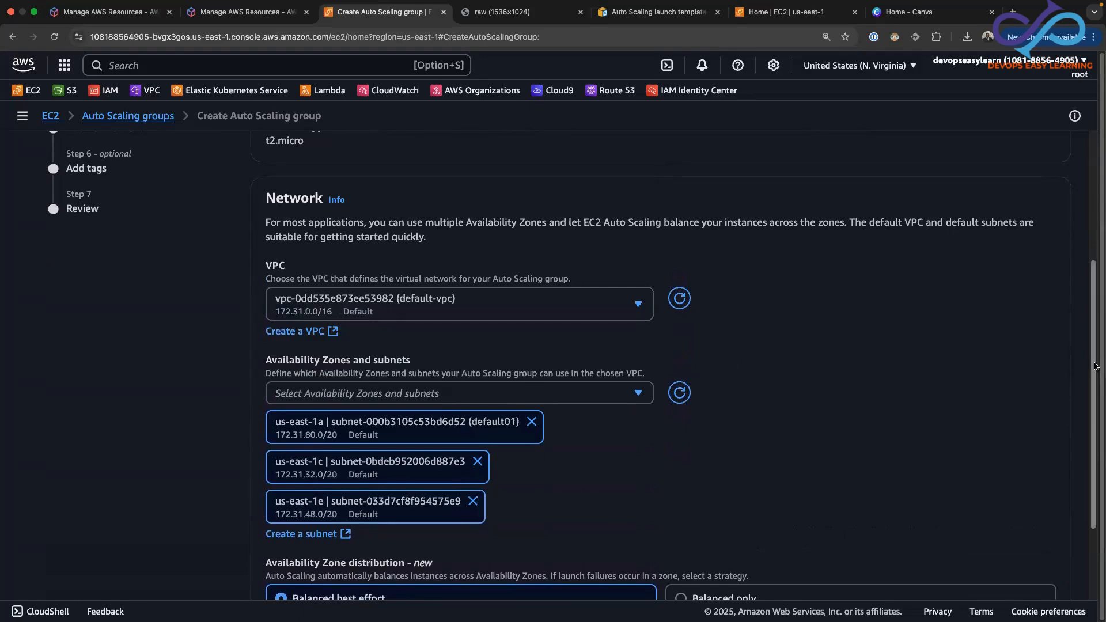
pyautogui.scroll(-2, 1099, 403)
pyautogui.scroll(-4, 1098, 418)
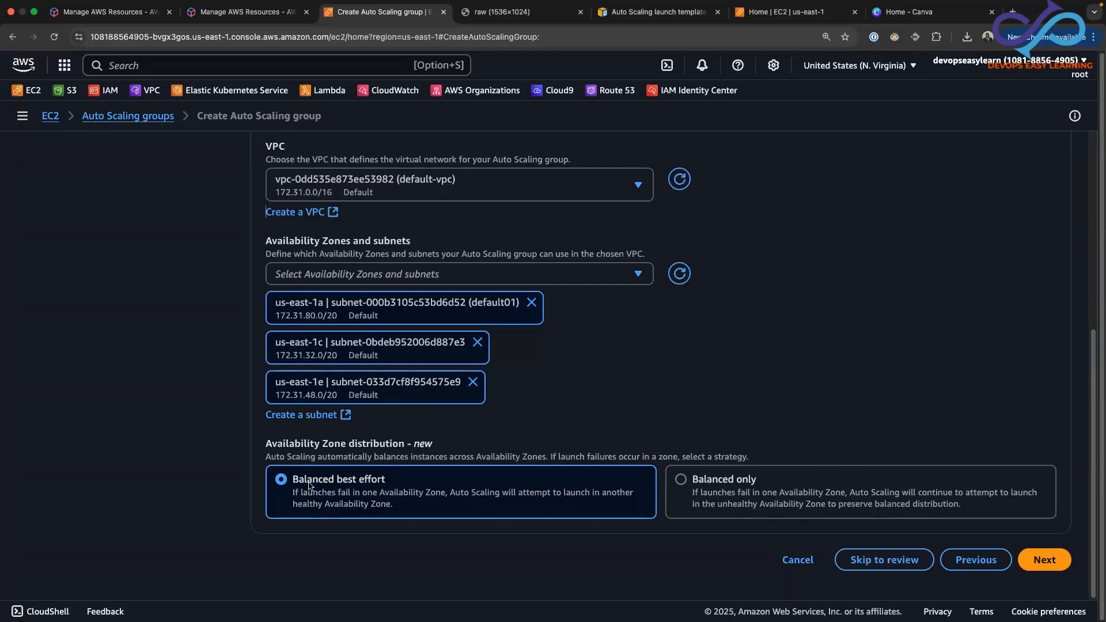
pyautogui.click(1043, 564)
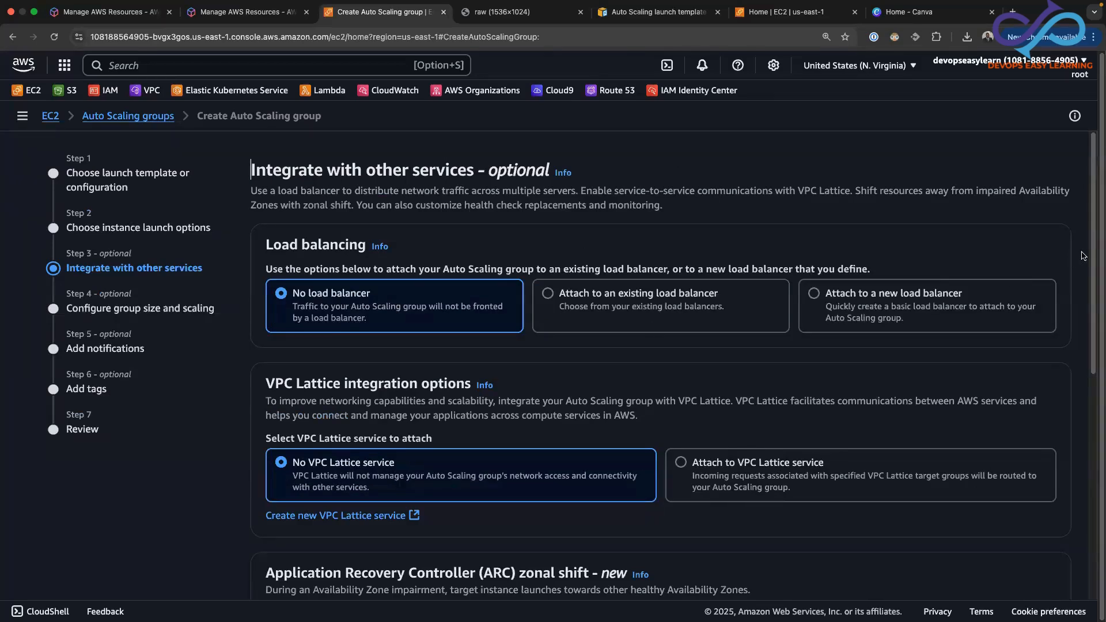
# Keep the default service integrations with no load balancer and continue to the group size and scaling settings
pyautogui.moveTo(1093, 249); pyautogui.dragTo(1094, 273)
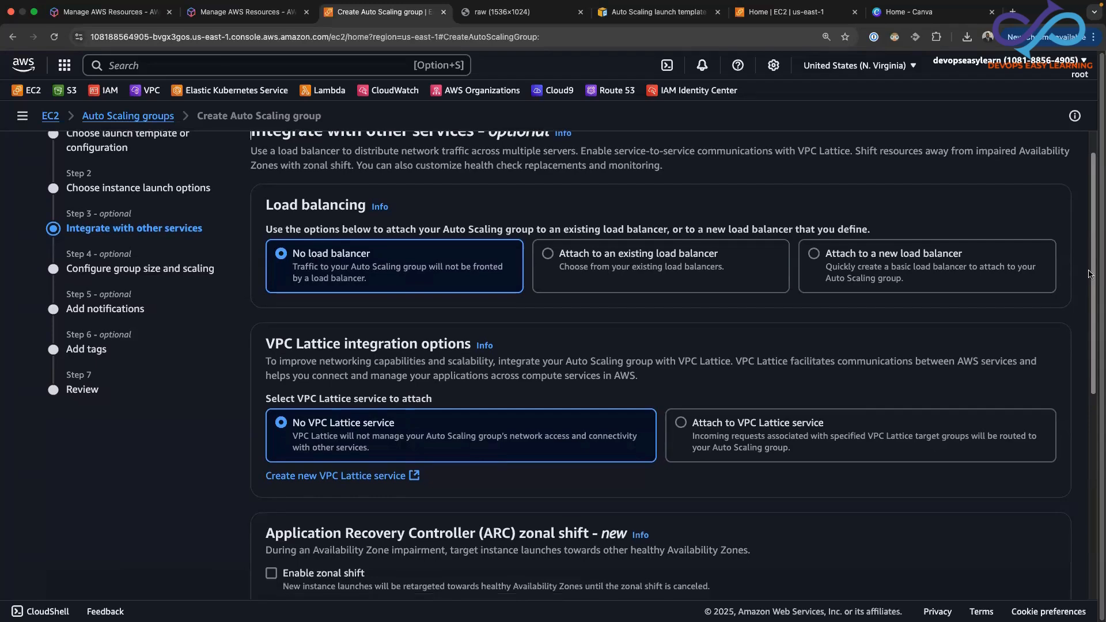
pyautogui.moveTo(1093, 259); pyautogui.dragTo(1097, 513)
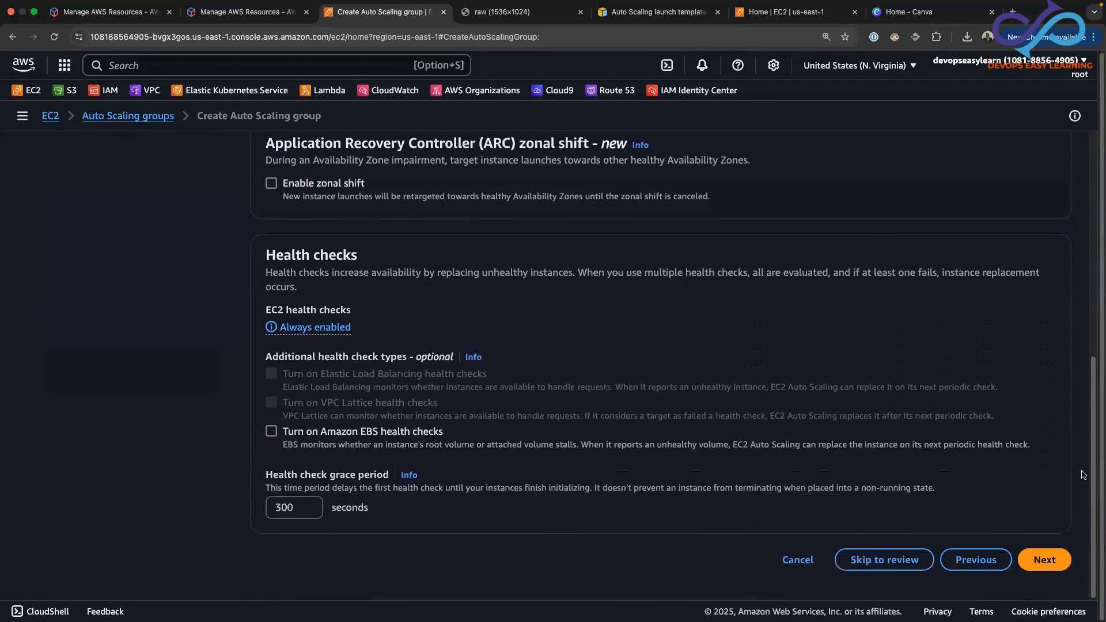
pyautogui.click(1055, 560)
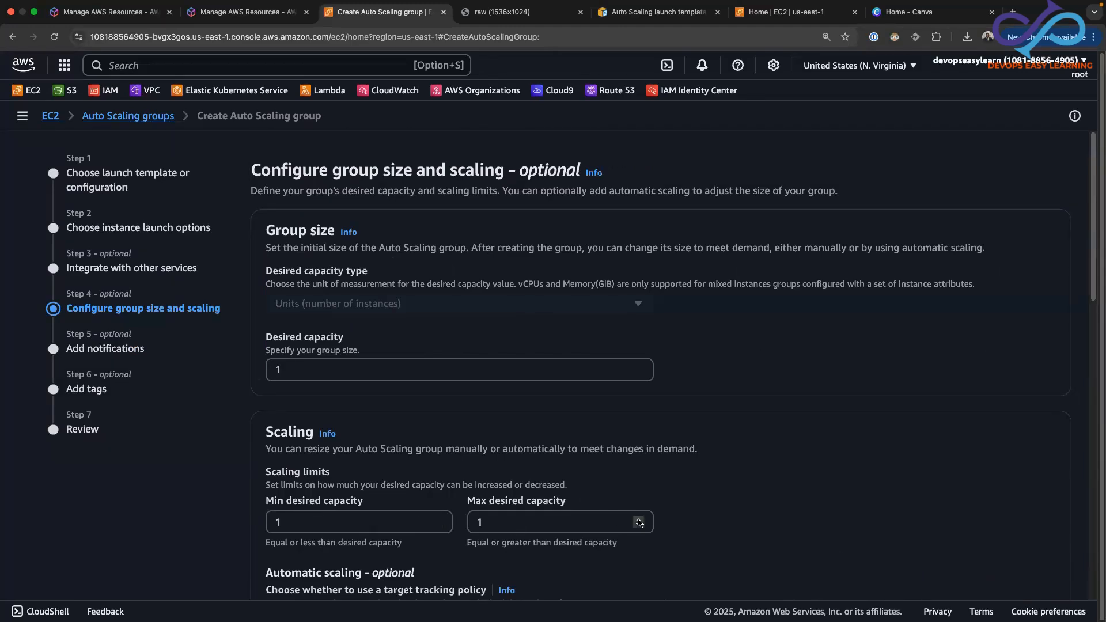
# Set the group's max desired capacity to 3 and choose a target tracking scaling policy
pyautogui.click(637, 519)
pyautogui.click(637, 519)
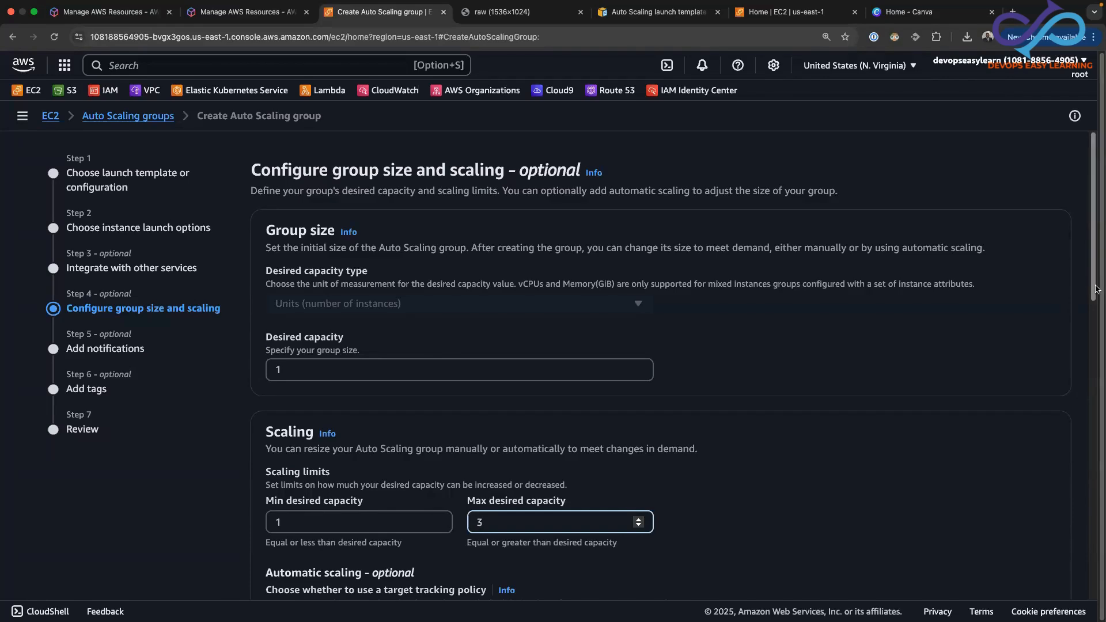
pyautogui.moveTo(1096, 290); pyautogui.dragTo(1096, 311)
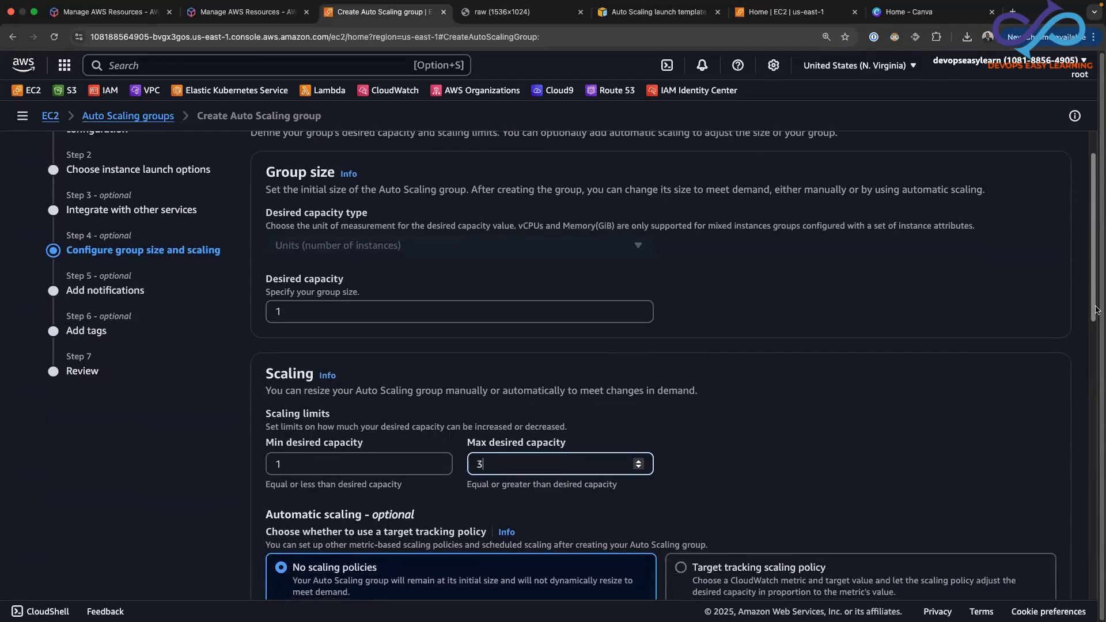
pyautogui.moveTo(1096, 311); pyautogui.dragTo(1096, 311)
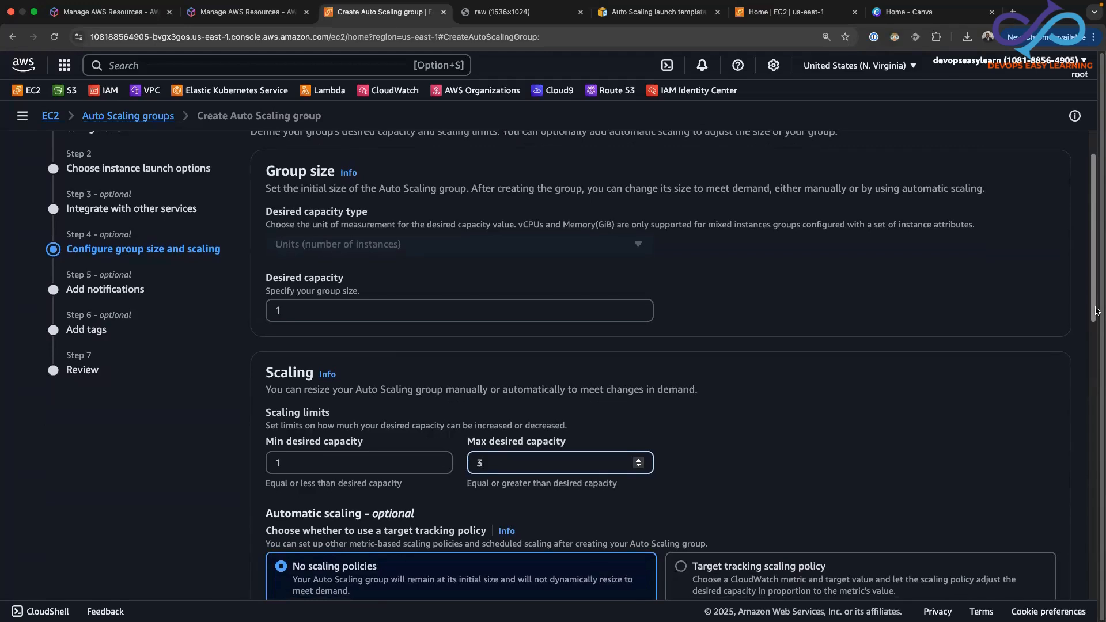
pyautogui.moveTo(1097, 312); pyautogui.dragTo(1079, 409)
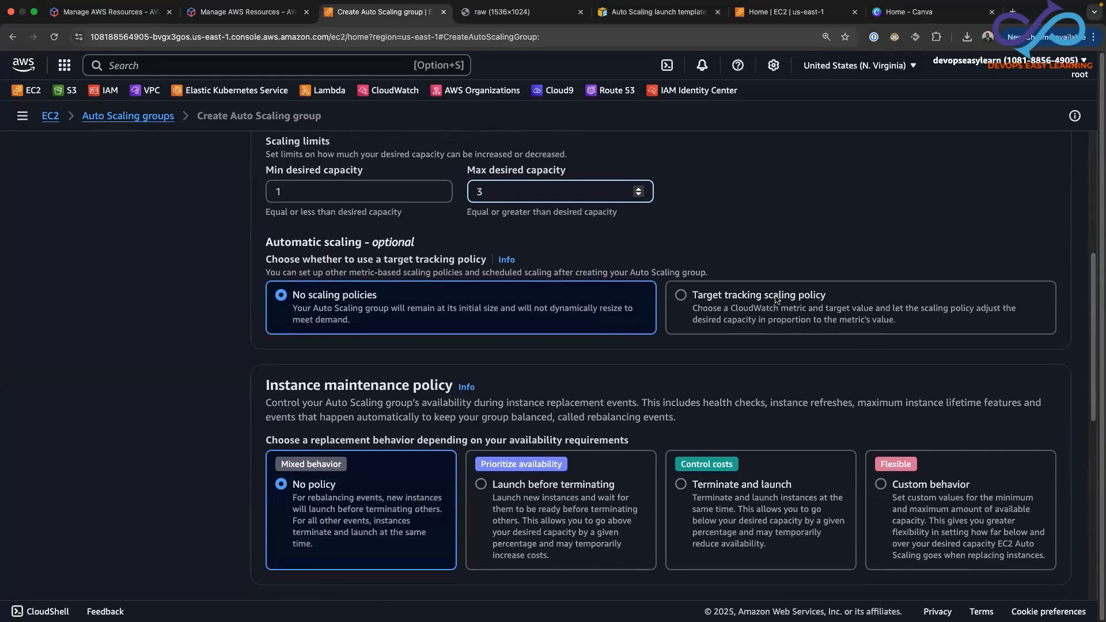
pyautogui.click(682, 295)
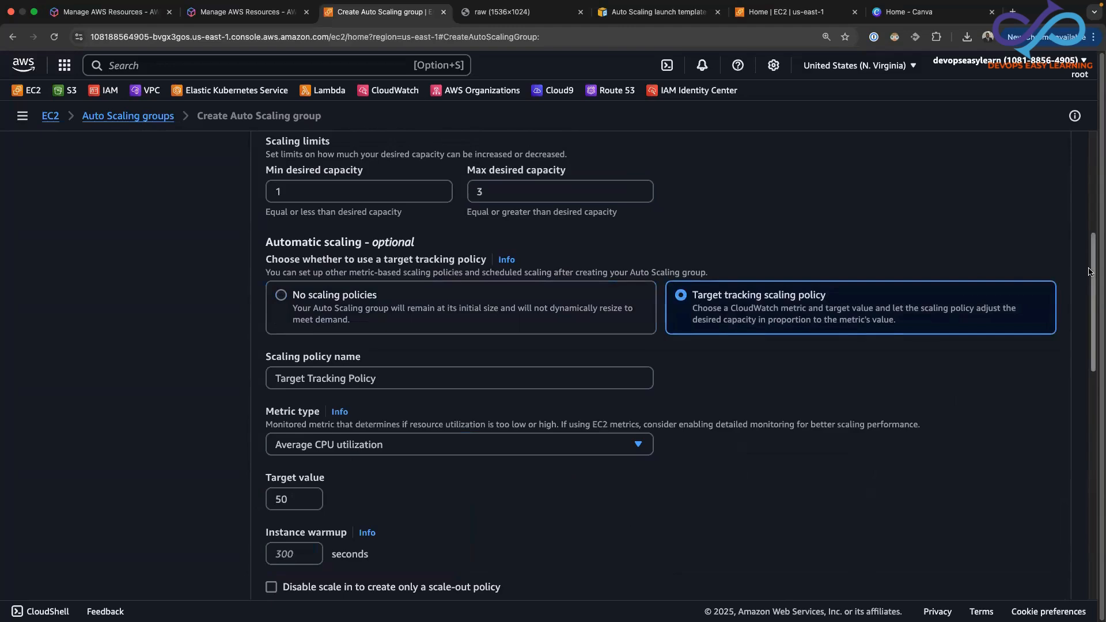
# Keep the remaining scaling, maintenance and capacity defaults, and proceed to the review without adding notifications or tags
pyautogui.moveTo(1091, 275); pyautogui.dragTo(1089, 304)
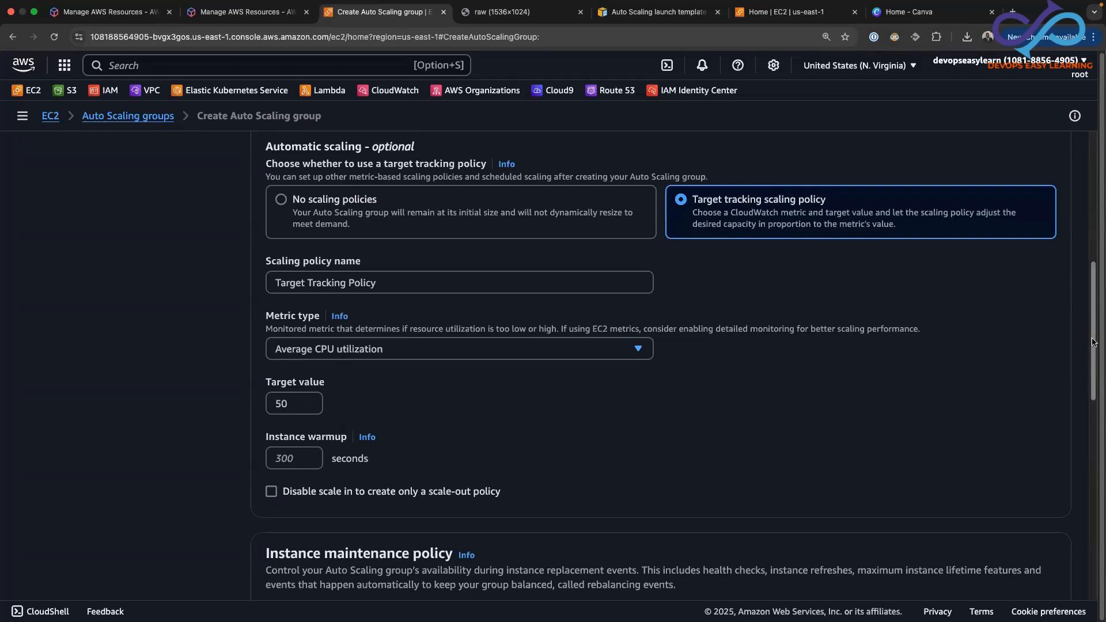
pyautogui.moveTo(1094, 342); pyautogui.dragTo(1096, 453)
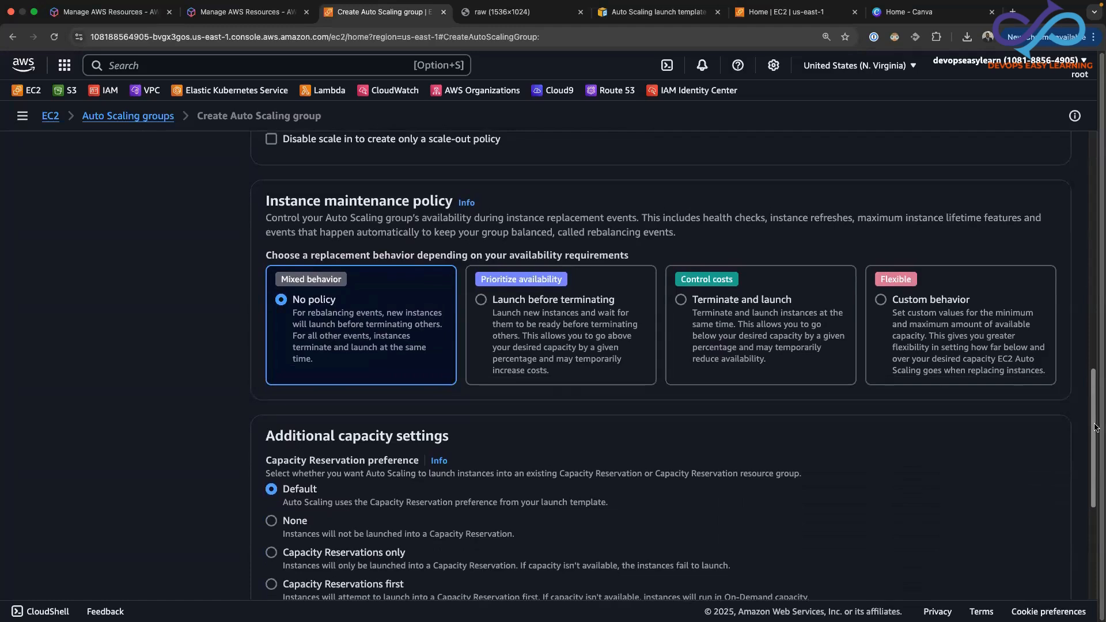
pyautogui.moveTo(1096, 427); pyautogui.dragTo(1095, 433)
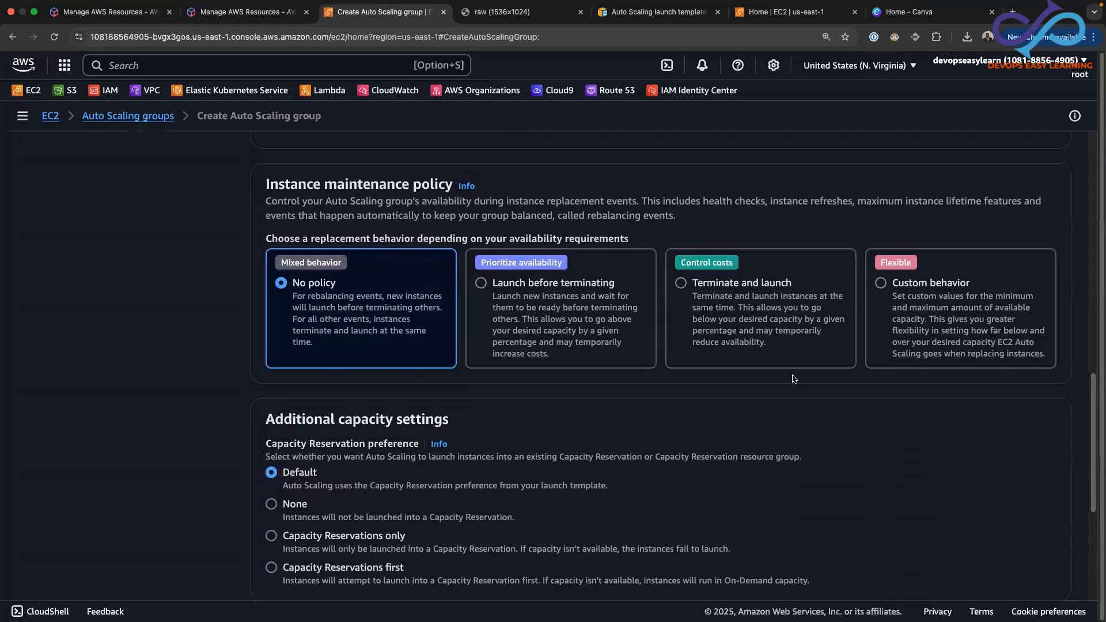
pyautogui.moveTo(1087, 415); pyautogui.dragTo(1086, 515)
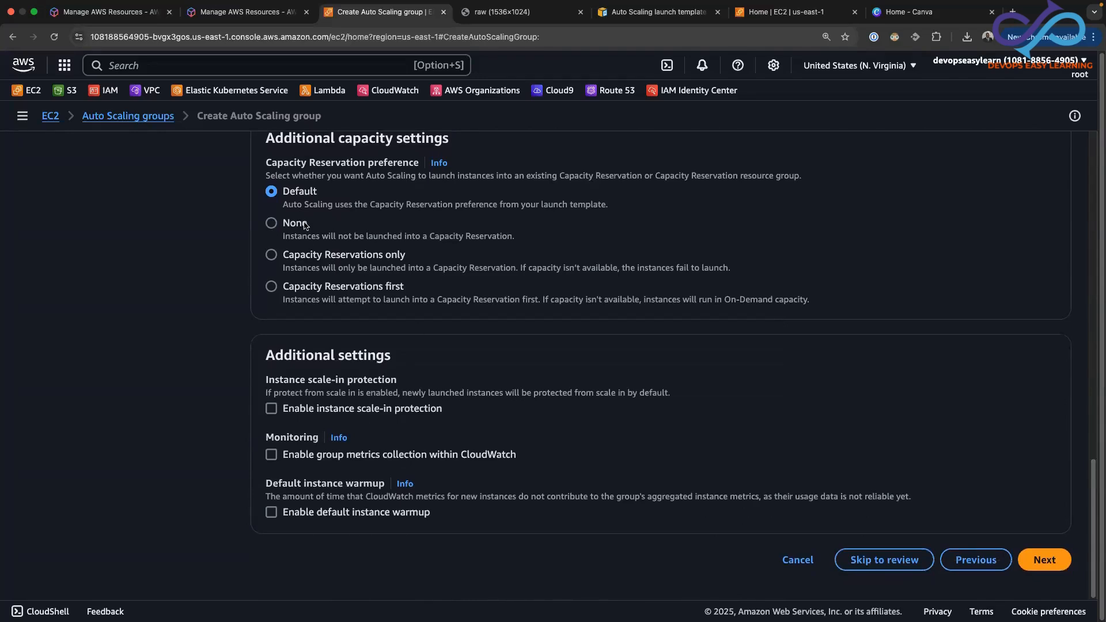
pyautogui.click(1044, 564)
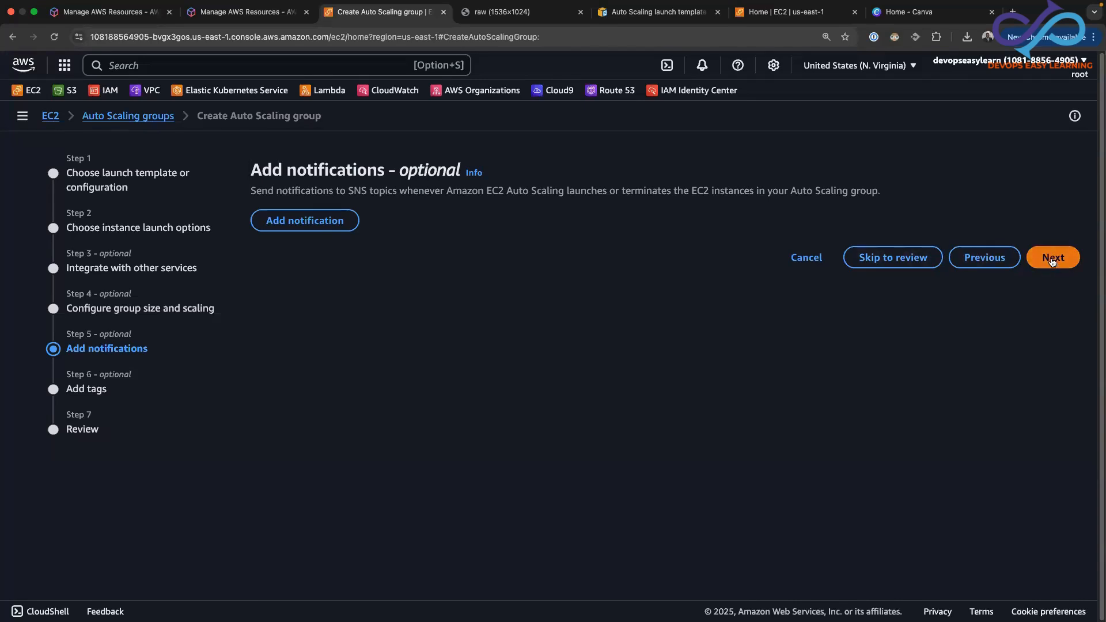
pyautogui.click(1052, 261)
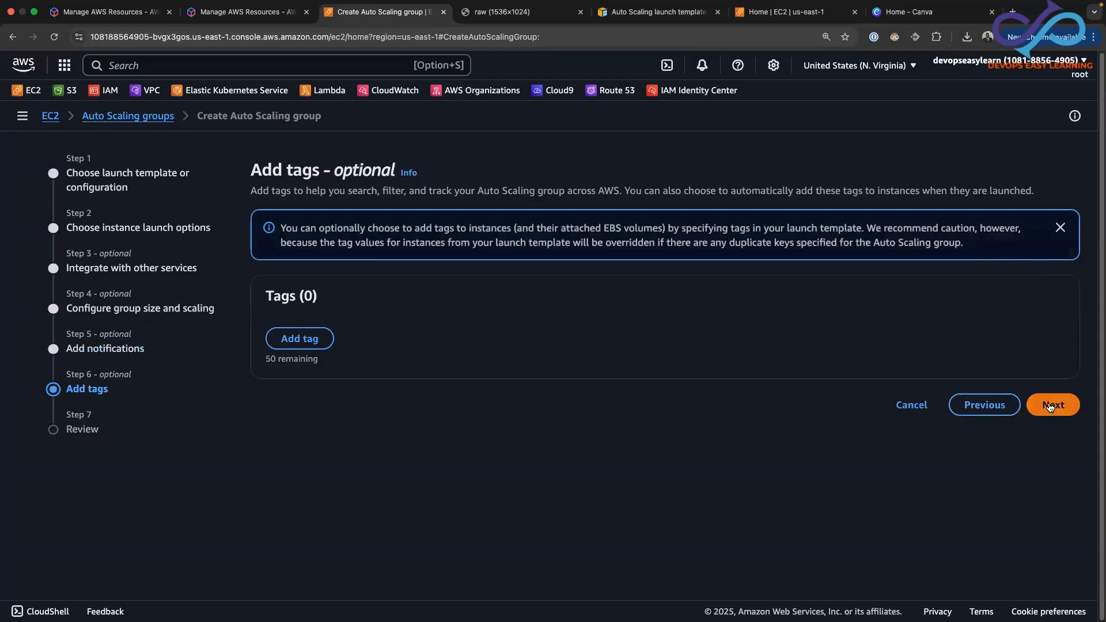
pyautogui.click(1051, 406)
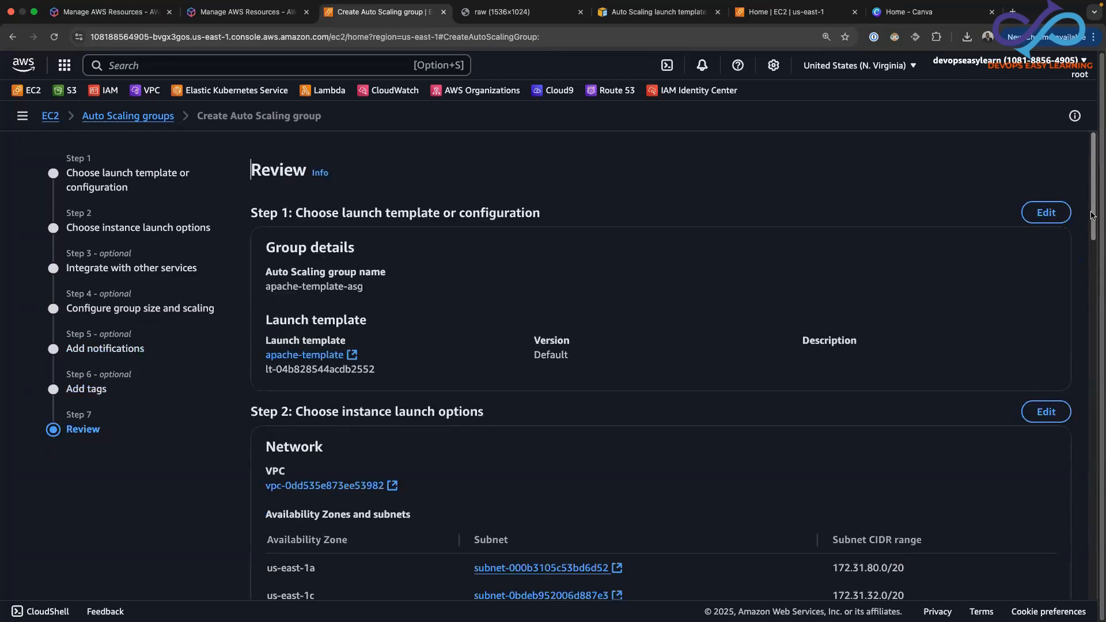
# Review the configuration of apache-template-asg and create the Auto Scaling group
pyautogui.moveTo(1092, 216); pyautogui.dragTo(1085, 285)
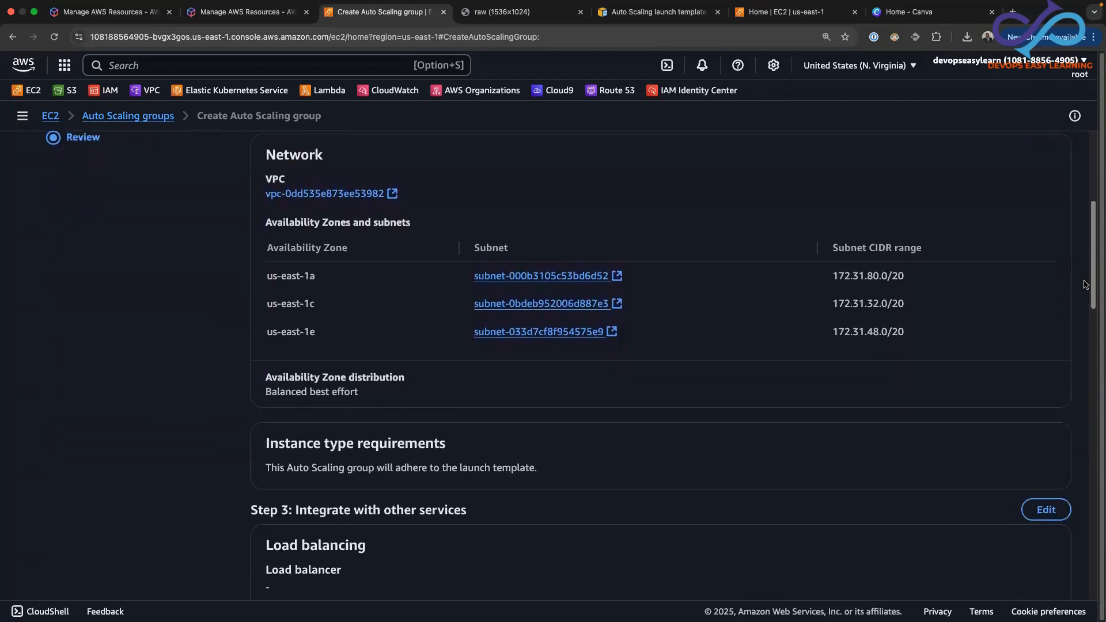
pyautogui.moveTo(1086, 285); pyautogui.dragTo(1076, 443)
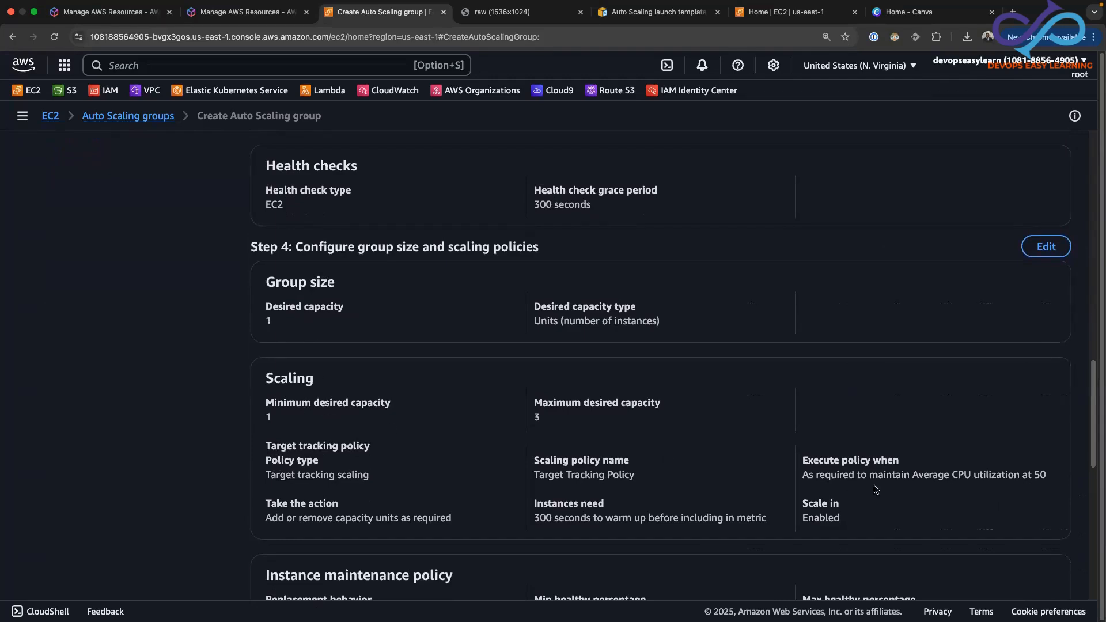
pyautogui.moveTo(1095, 398)
pyautogui.mouseDown()
pyautogui.moveTo(1090, 490)
pyautogui.moveTo(1073, 553)
pyautogui.moveTo(1096, 449)
pyautogui.moveTo(1097, 355)
pyautogui.moveTo(1097, 576)
pyautogui.moveTo(1077, 603)
pyautogui.mouseUp()
pyautogui.click(997, 564)
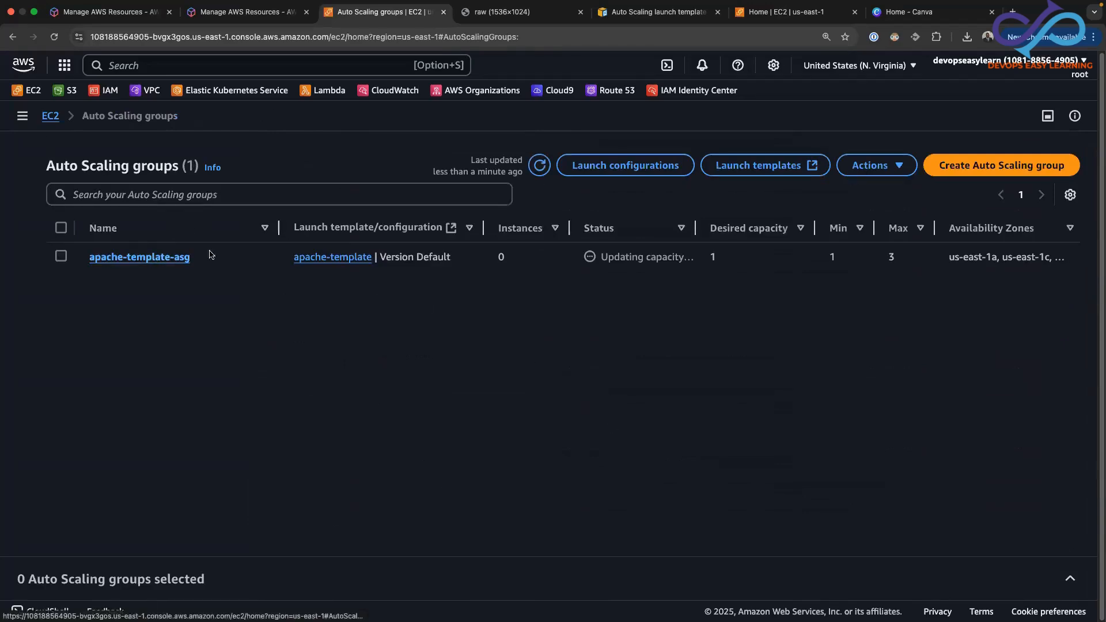
# Open the details of apache-template-asg and examine its capacity overview, launch template and network settings
pyautogui.click(131, 257)
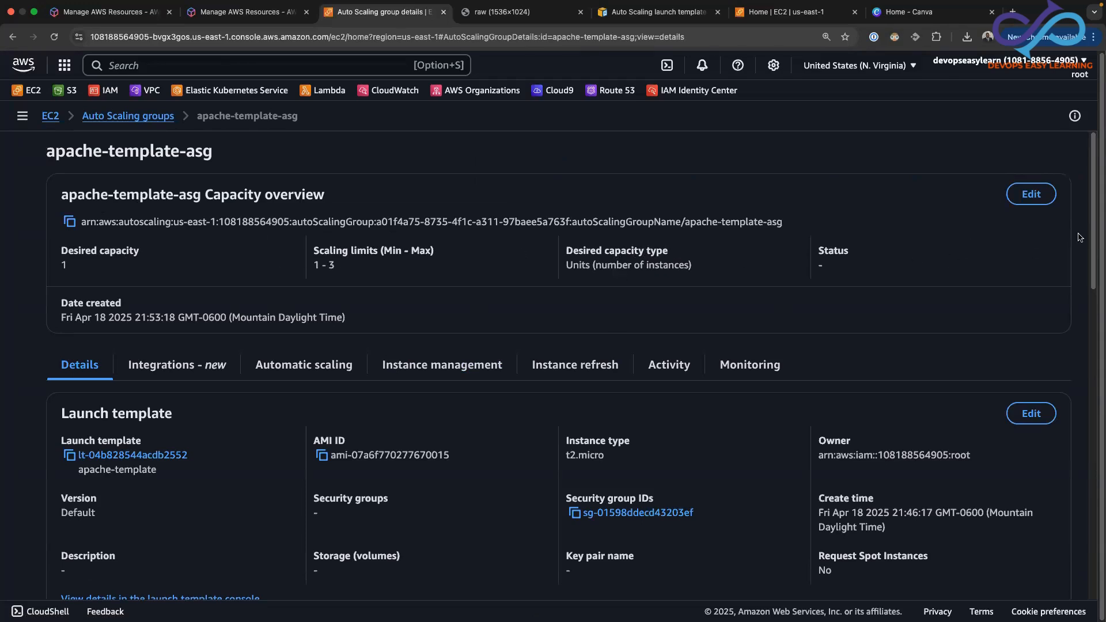
pyautogui.moveTo(1094, 230); pyautogui.dragTo(1093, 296)
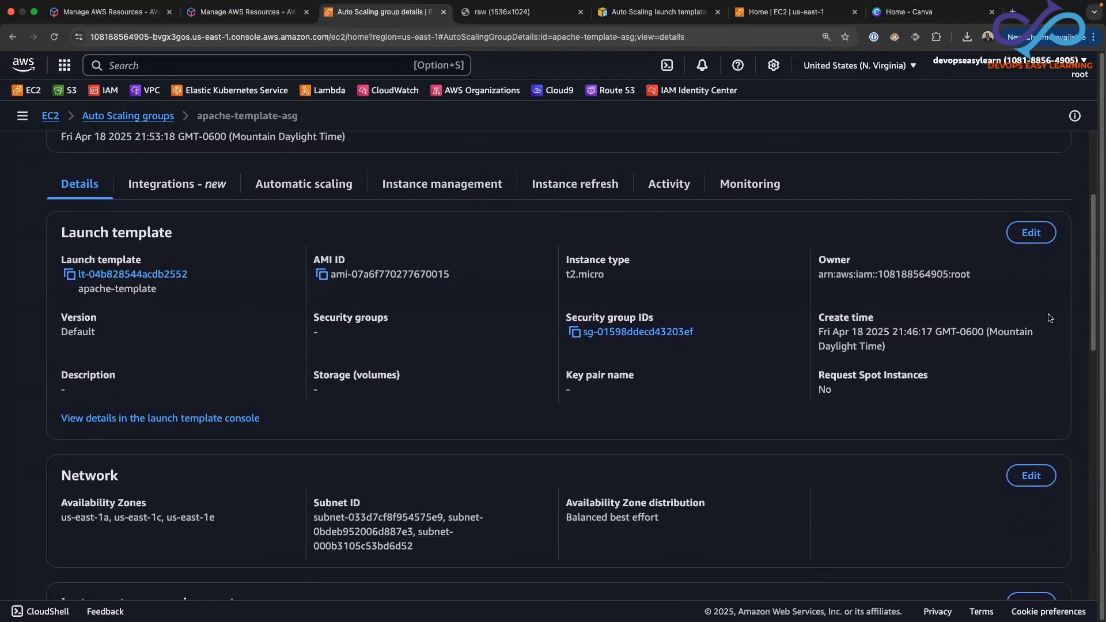
pyautogui.moveTo(1091, 285)
pyautogui.mouseDown()
pyautogui.moveTo(1081, 537)
pyautogui.moveTo(1097, 187)
pyautogui.moveTo(1009, 145)
pyautogui.mouseUp()
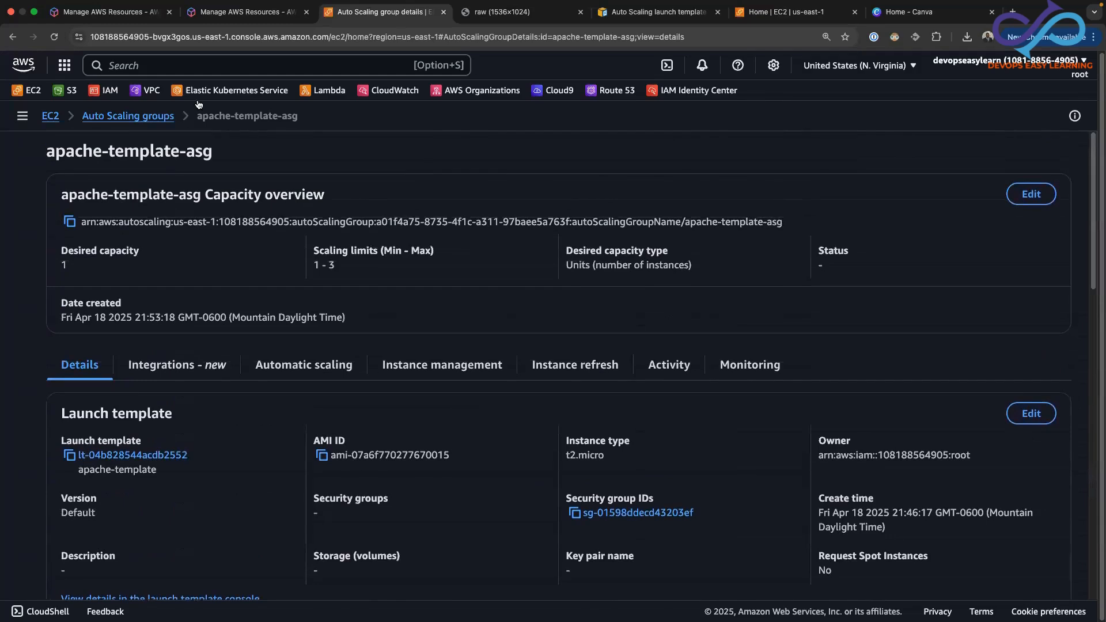
# Open the EC2 dashboard in a new browser tab and list the running instances
pyautogui.rightClick(27, 91)
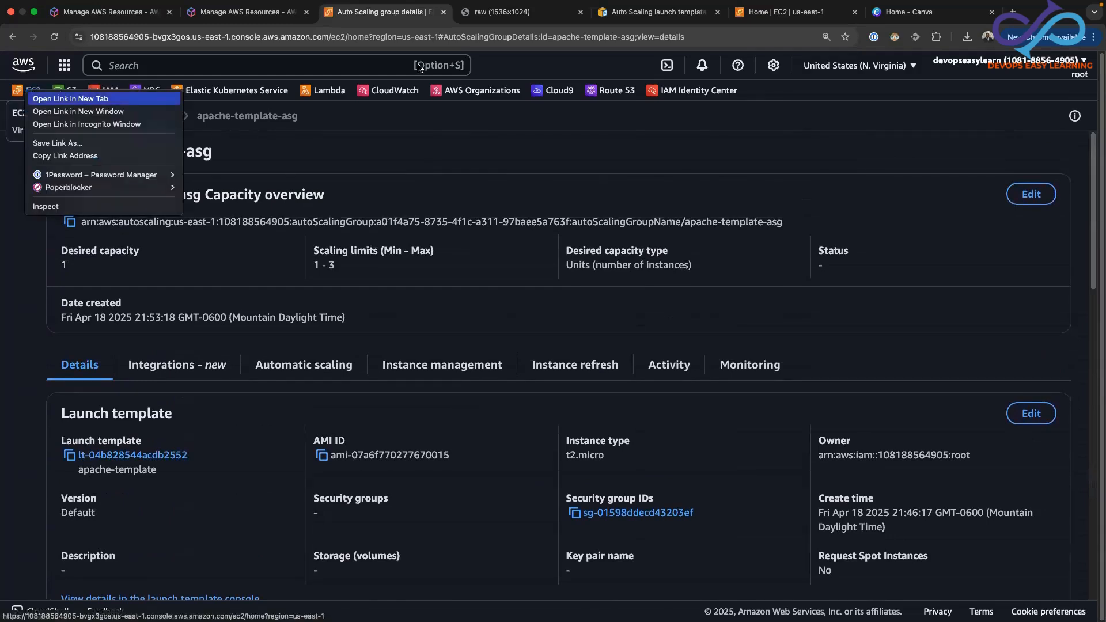
pyautogui.click(71, 99)
pyautogui.click(468, 16)
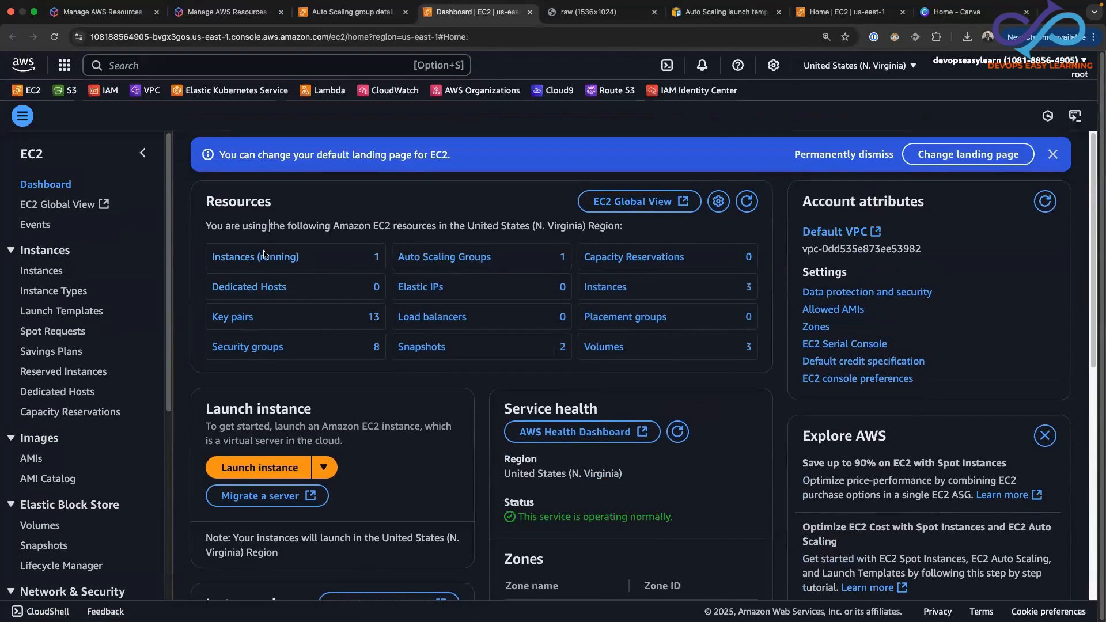
pyautogui.click(264, 256)
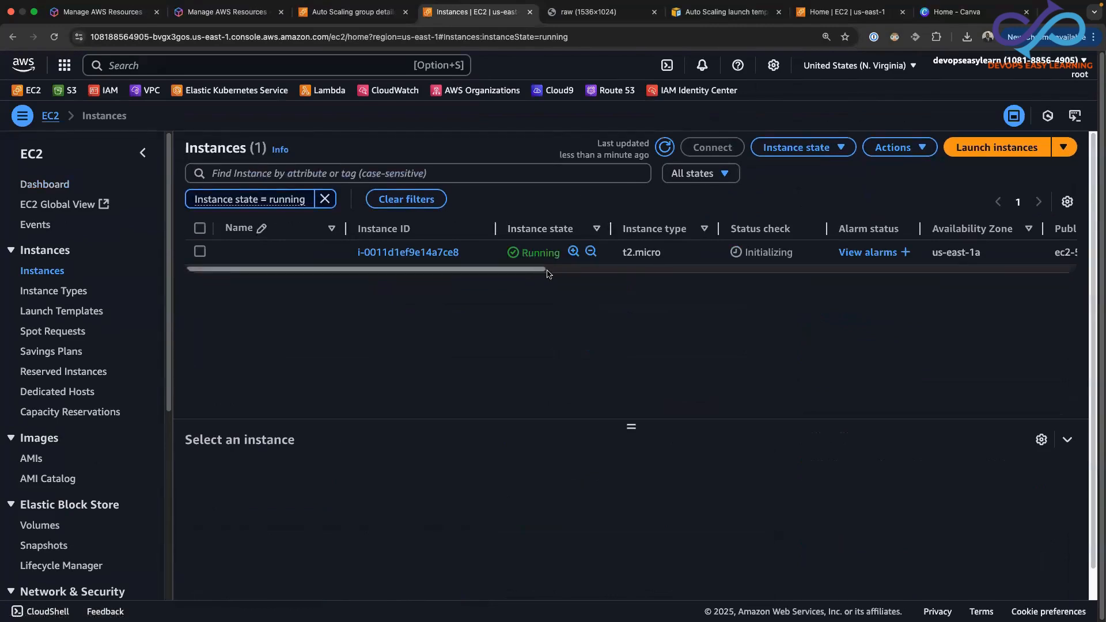
# Select the running instance and examine its security group, IAM role, subnet and Auto Scaling group name
pyautogui.moveTo(535, 269); pyautogui.dragTo(902, 270)
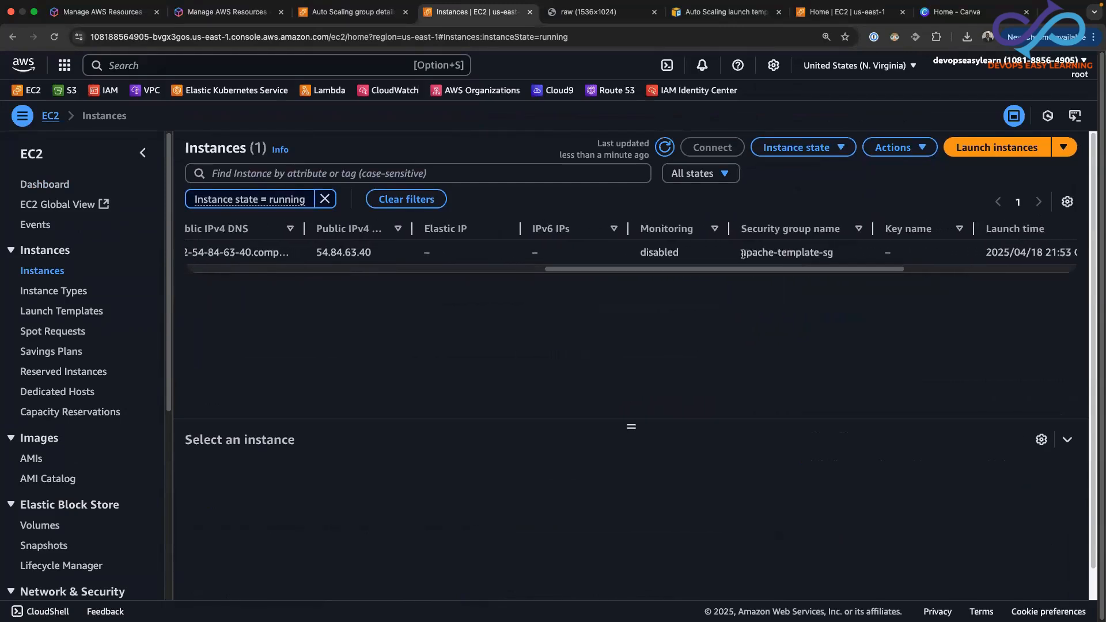
pyautogui.moveTo(742, 254); pyautogui.dragTo(382, 294)
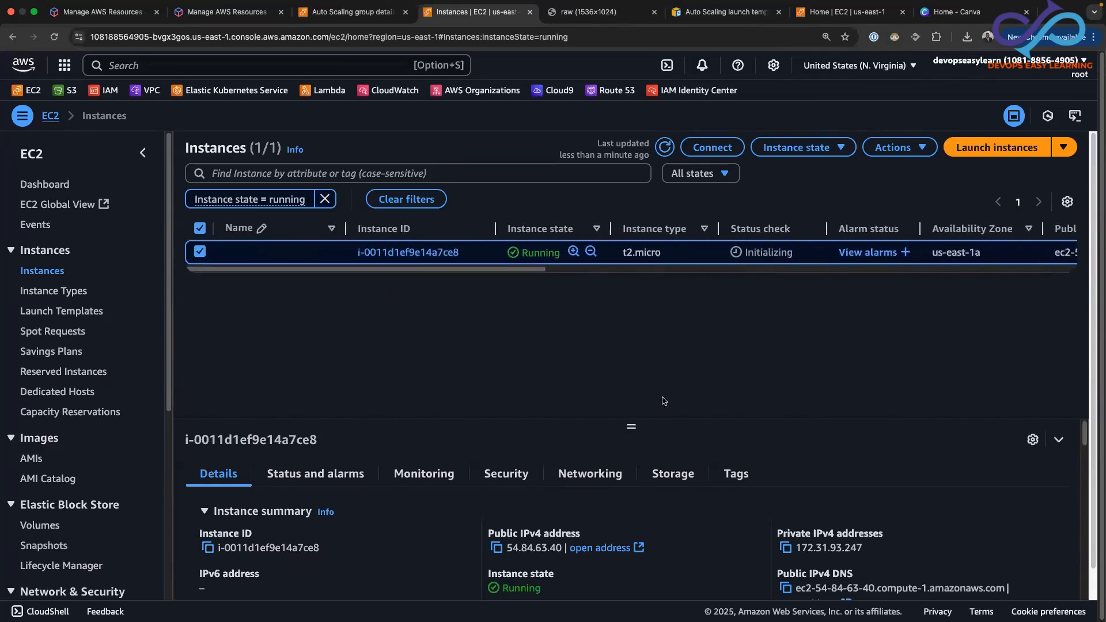
pyautogui.moveTo(632, 417); pyautogui.dragTo(621, 309)
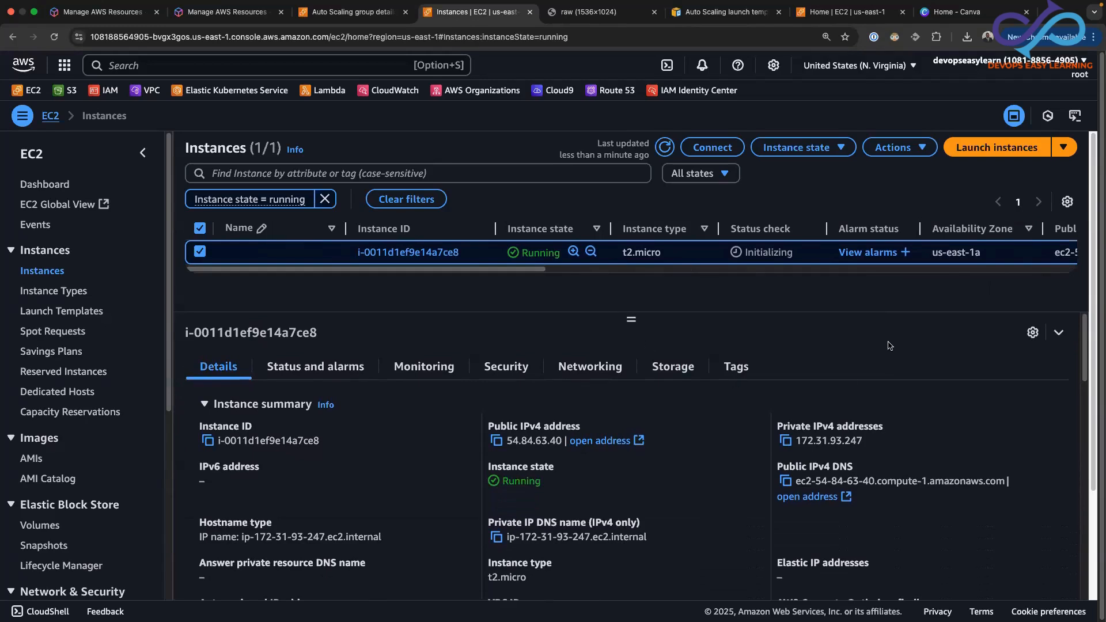
pyautogui.moveTo(1084, 337); pyautogui.dragTo(1081, 396)
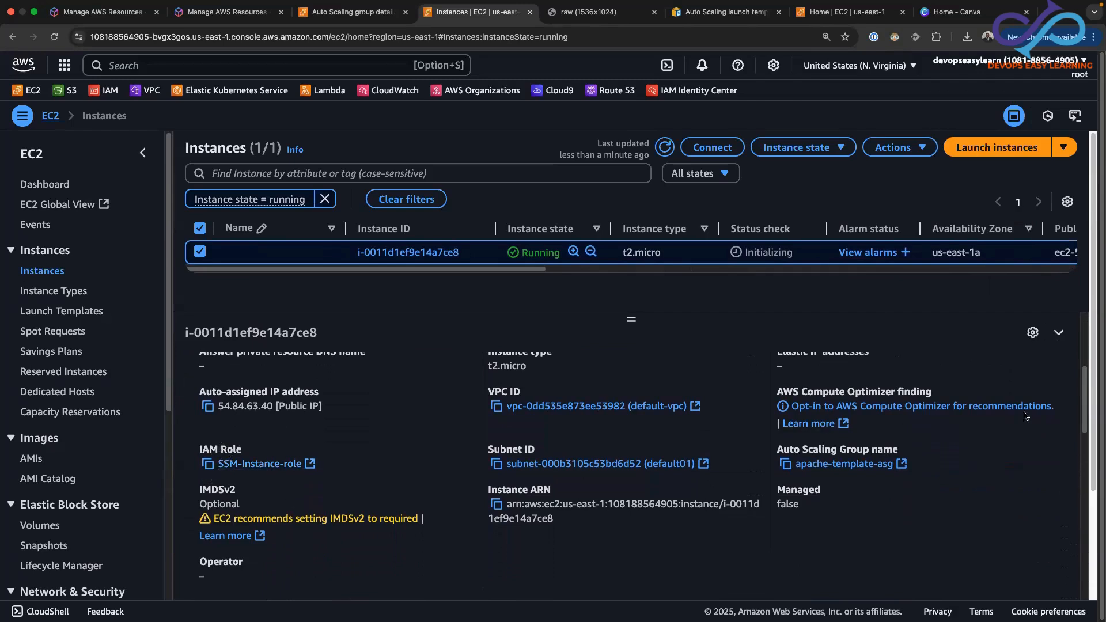
pyautogui.moveTo(1085, 400); pyautogui.dragTo(1085, 346)
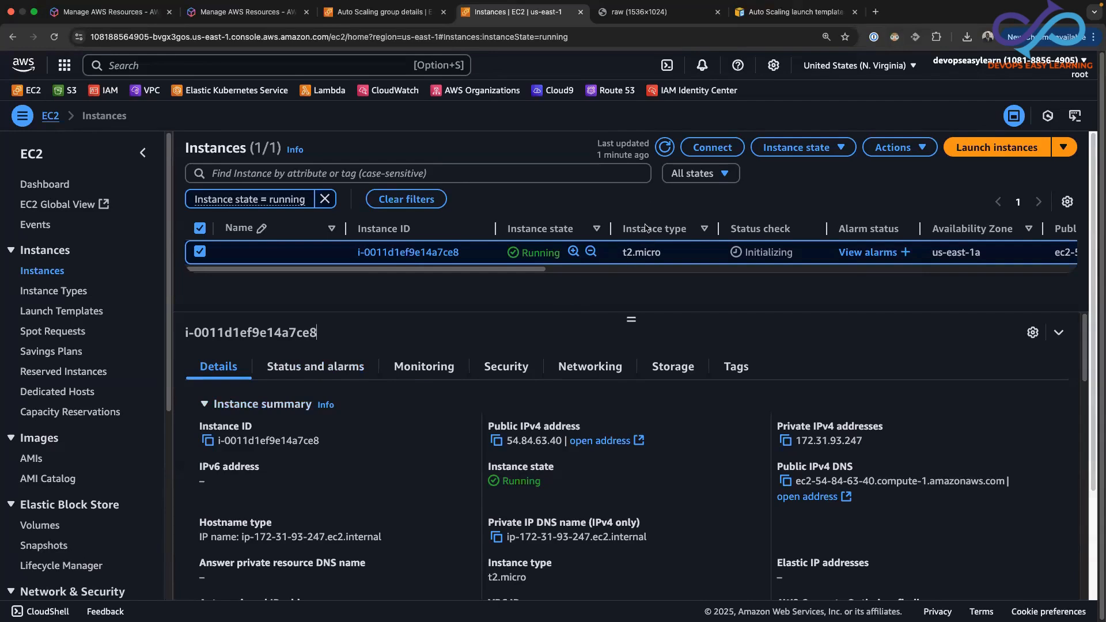
# Refresh the instance's status checks and connect to it through Session Manager, dismissing the offer to save the login
pyautogui.click(664, 148)
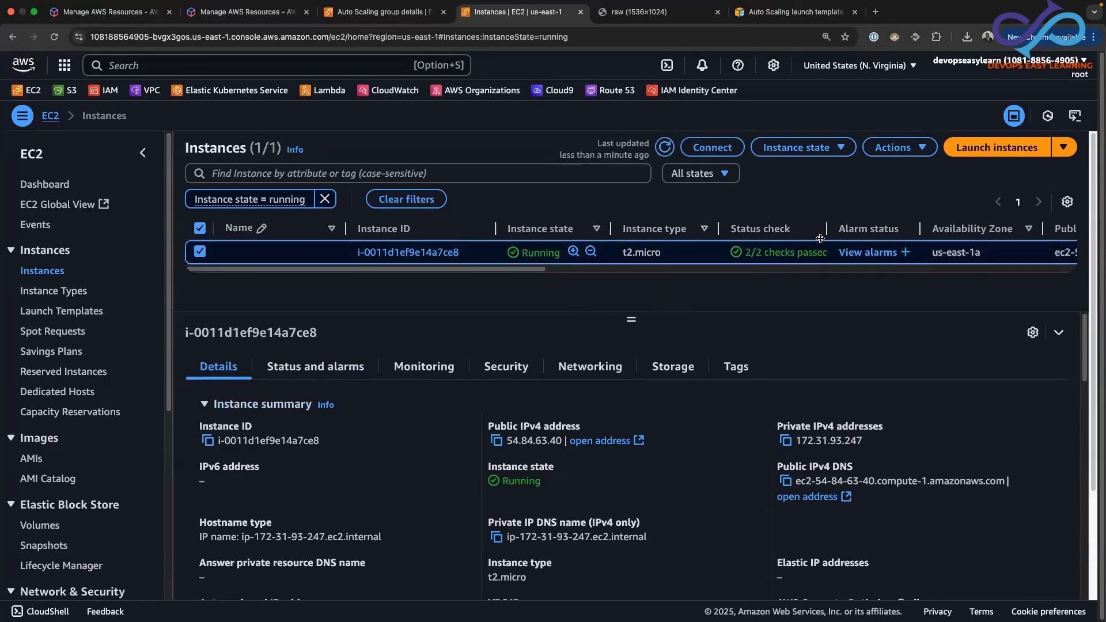
pyautogui.moveTo(827, 230); pyautogui.dragTo(840, 238)
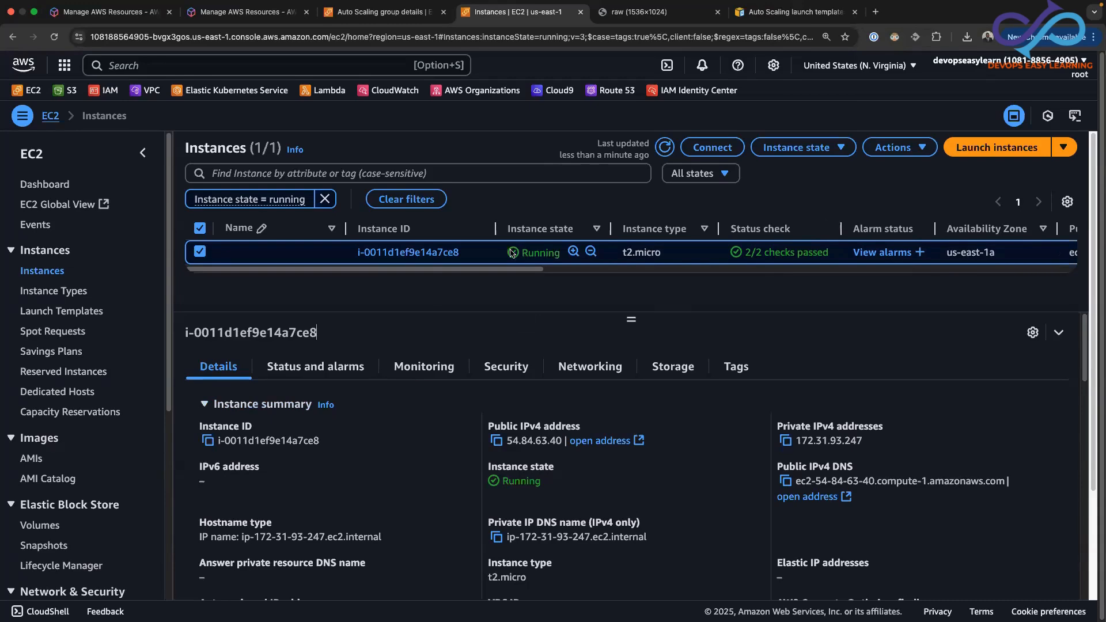
pyautogui.click(718, 148)
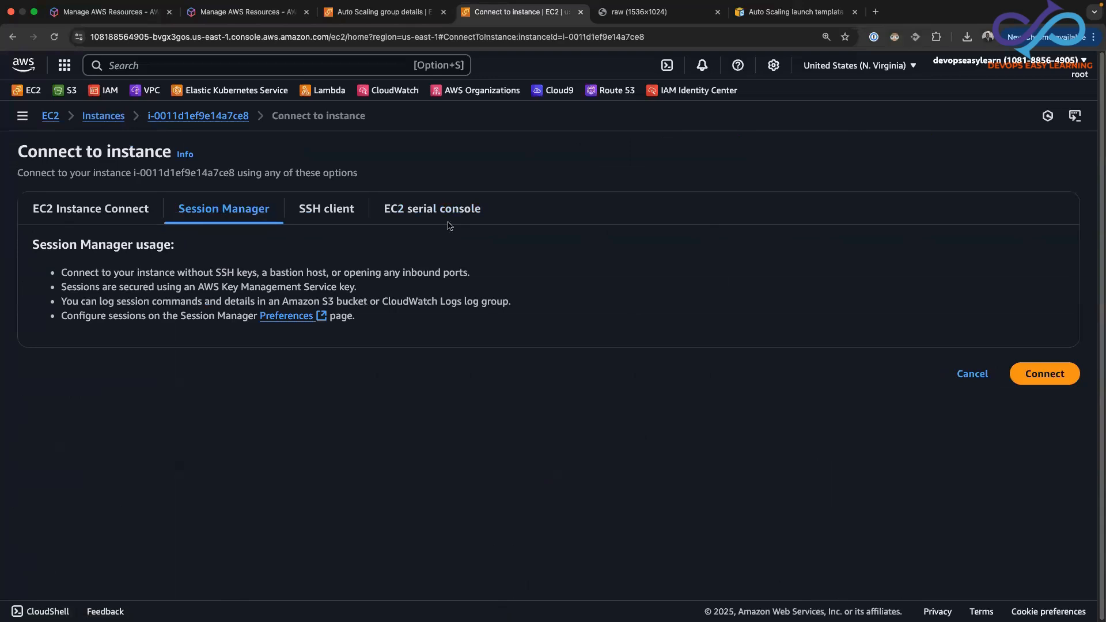
pyautogui.click(1046, 376)
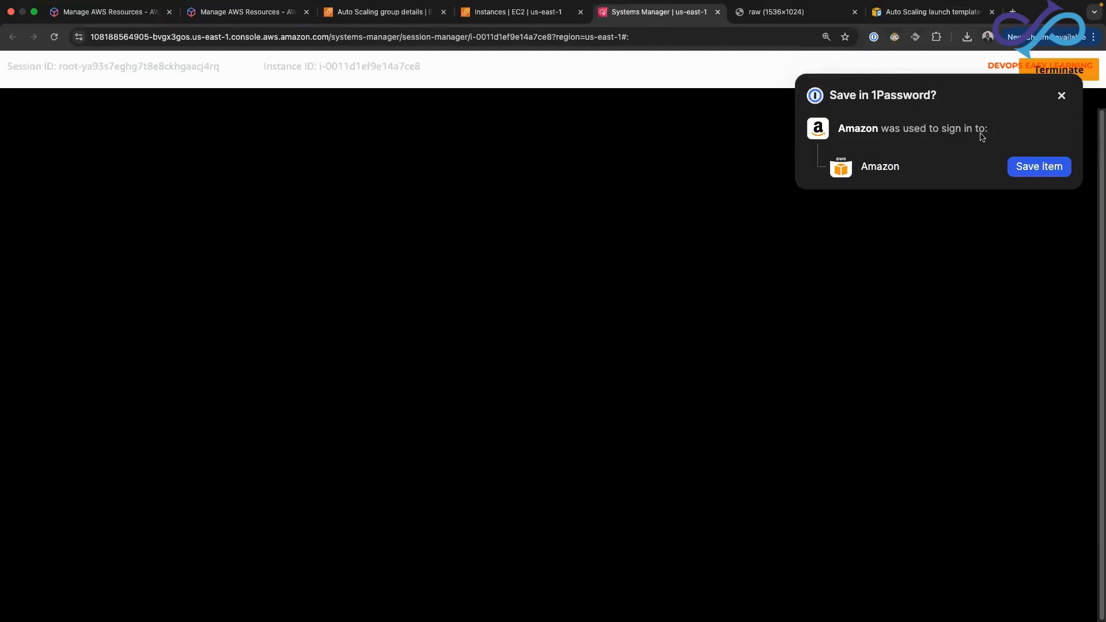
pyautogui.click(1062, 95)
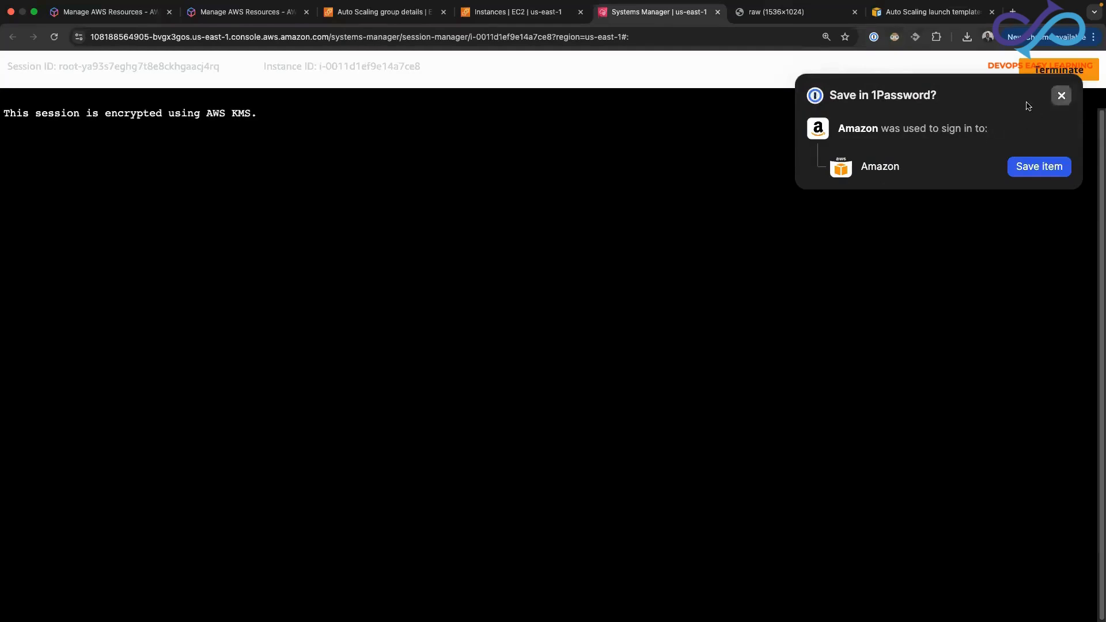
pyautogui.write('sudo s')
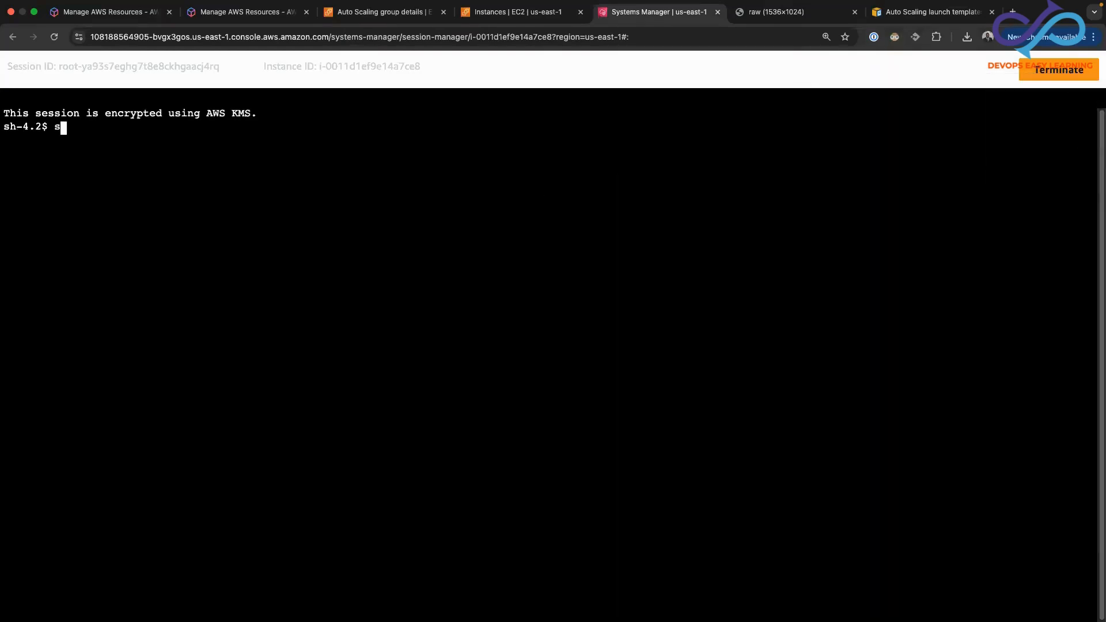
pyautogui.write('ystecmtl status ')
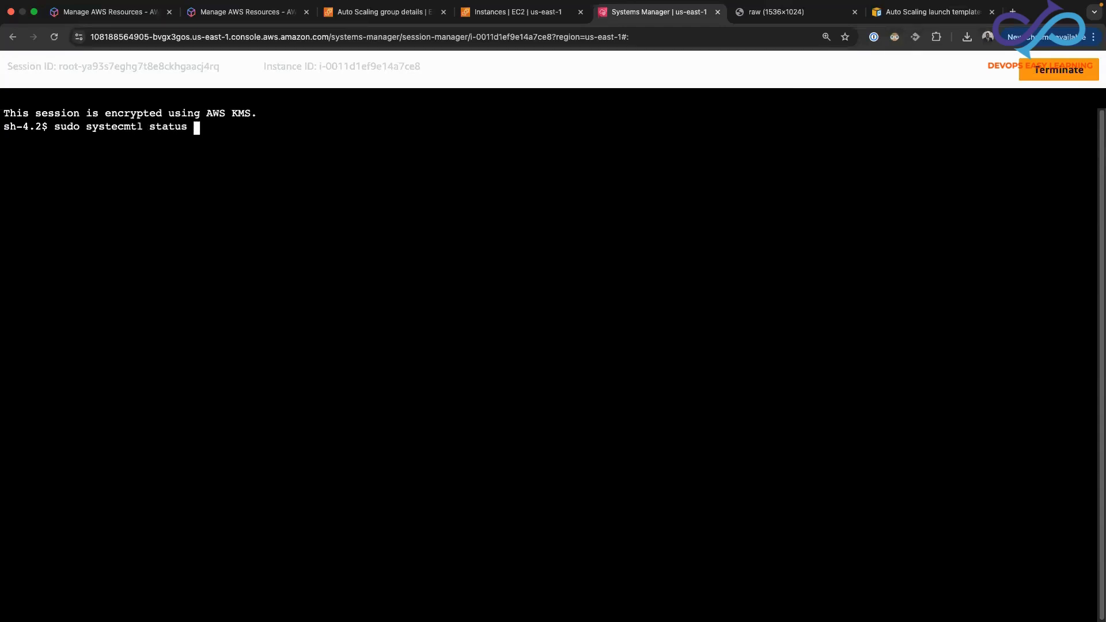
pyautogui.write('httpd')
pyautogui.press('Return')
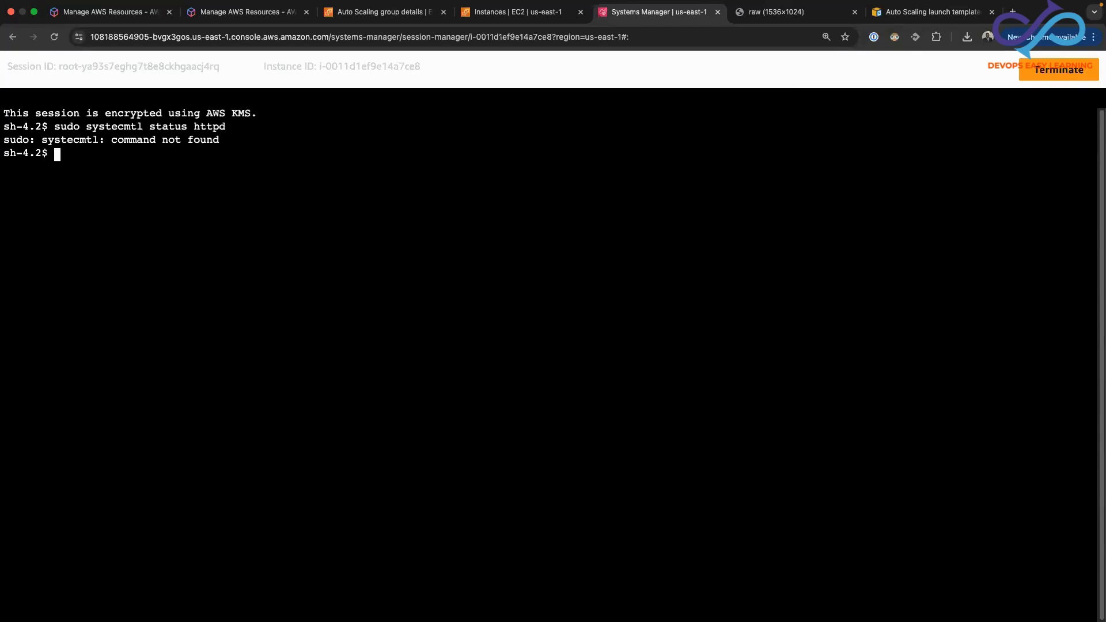
# Check the Apache service on the instance with sudo systemctl status httpd and examine its active state
pyautogui.write('sudo systemctl status h')
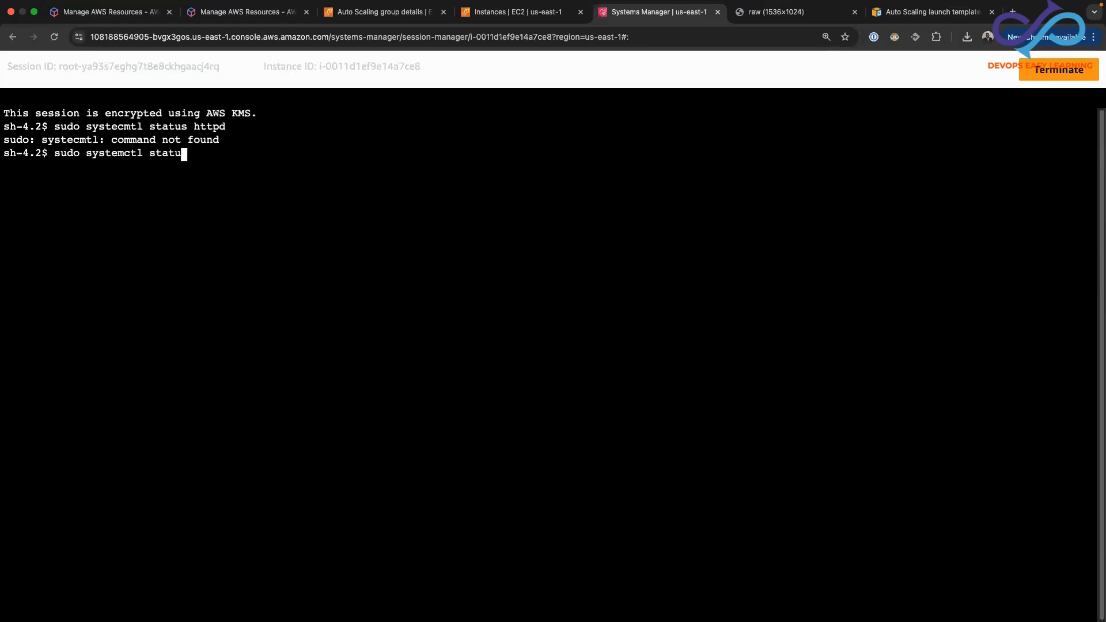
pyautogui.write('d')
pyautogui.press('Return')
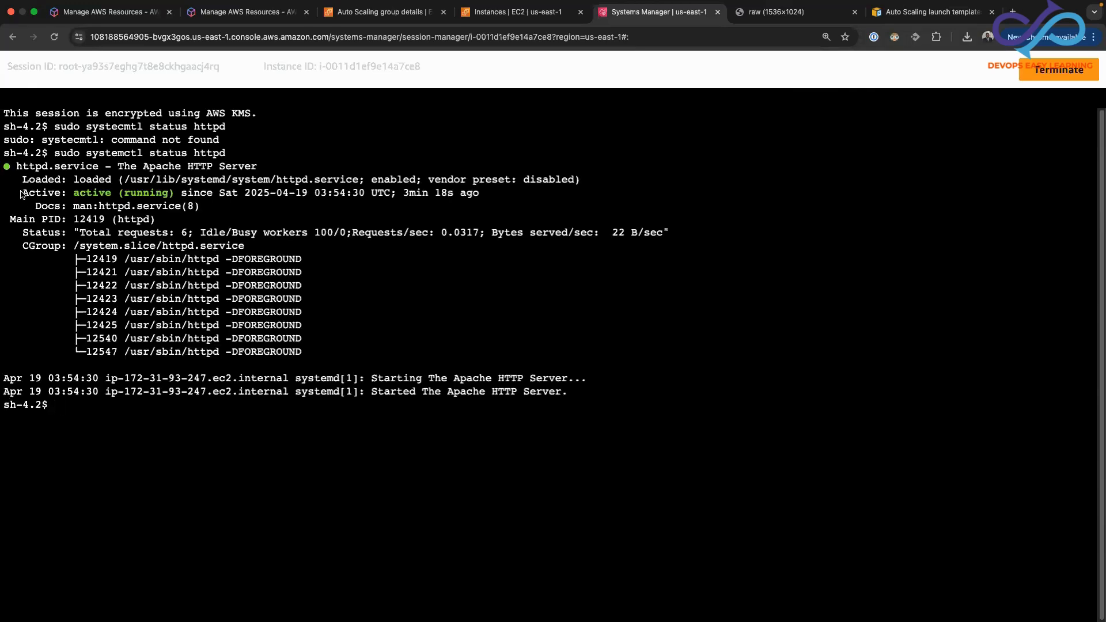
pyautogui.moveTo(23, 194); pyautogui.dragTo(186, 199)
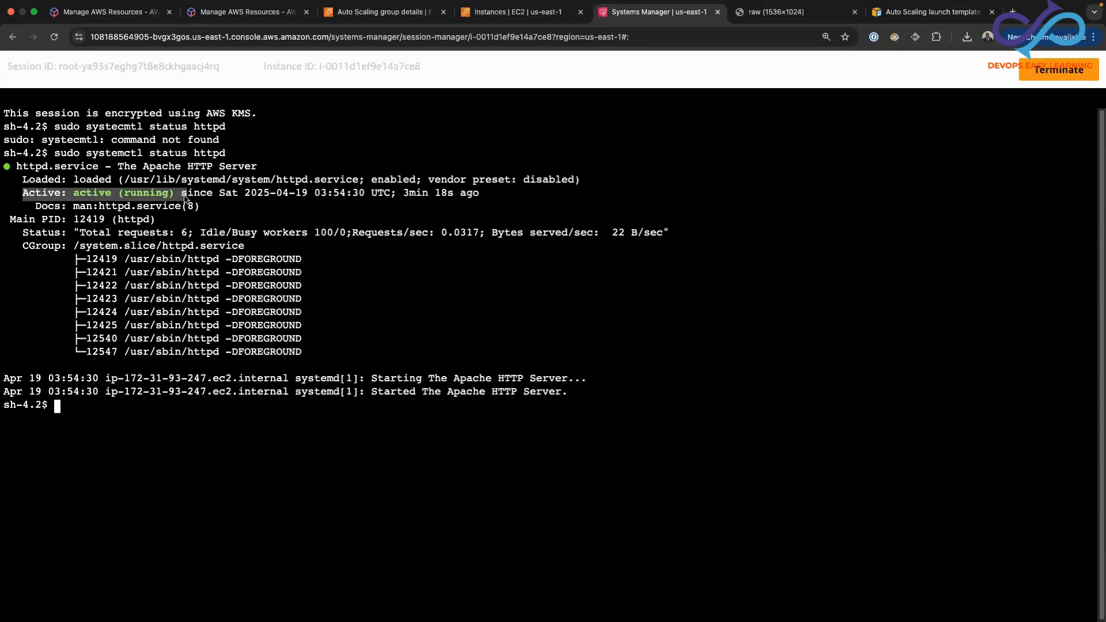
# Copy the instance's public IPv4 address, load it in a new browser tab to check the web page, and close that tab
pyautogui.click(525, 20)
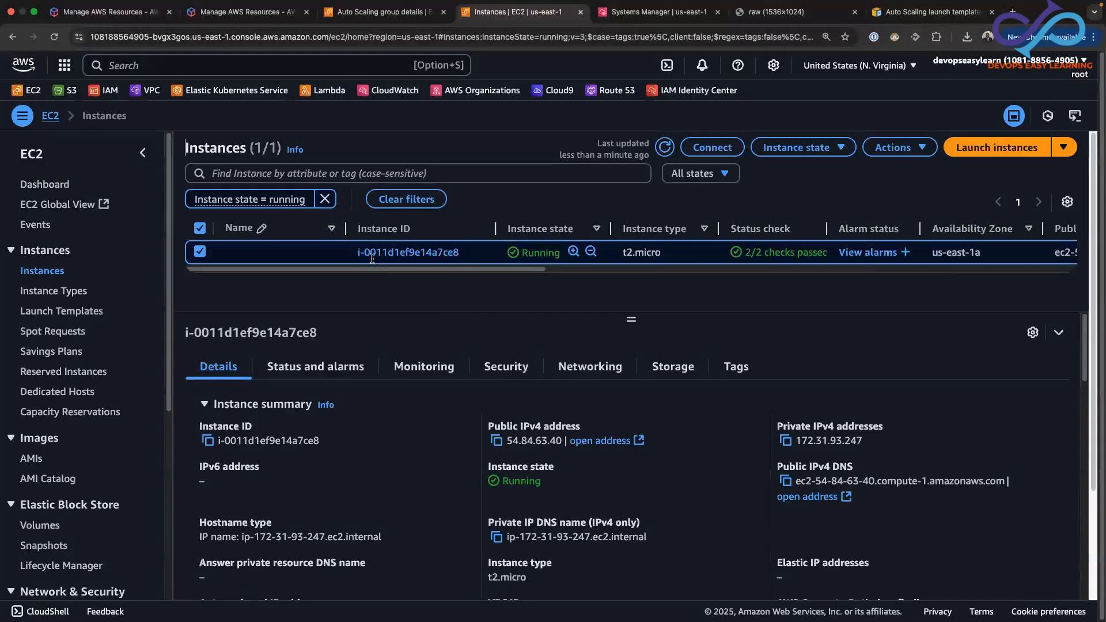
pyautogui.click(497, 442)
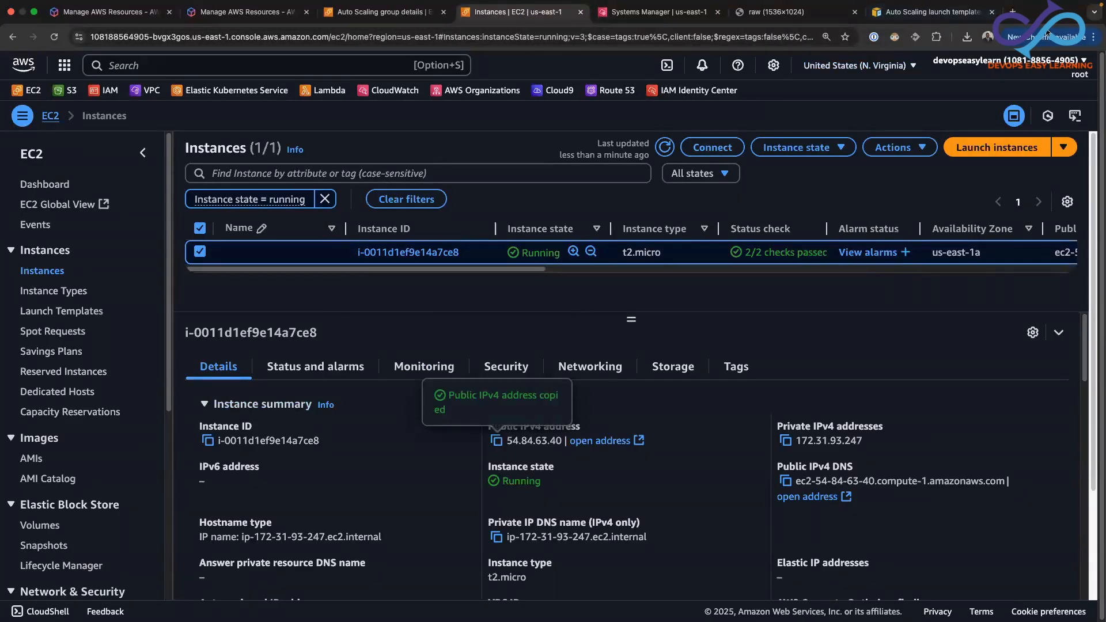
pyautogui.click(1013, 12)
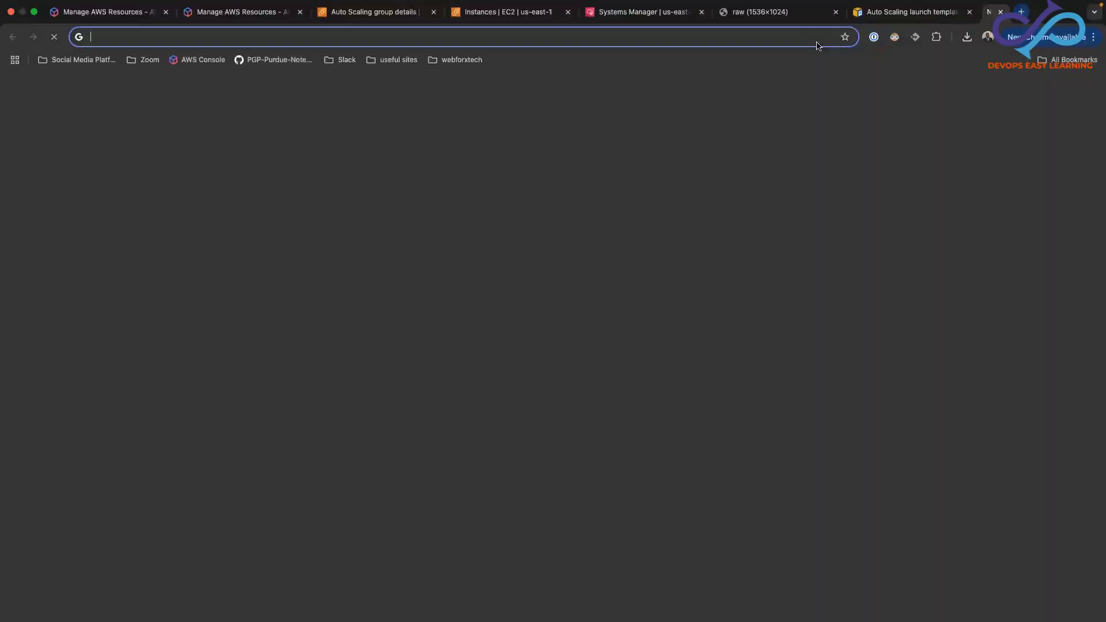
pyautogui.click(519, 38)
pyautogui.press('super+v')
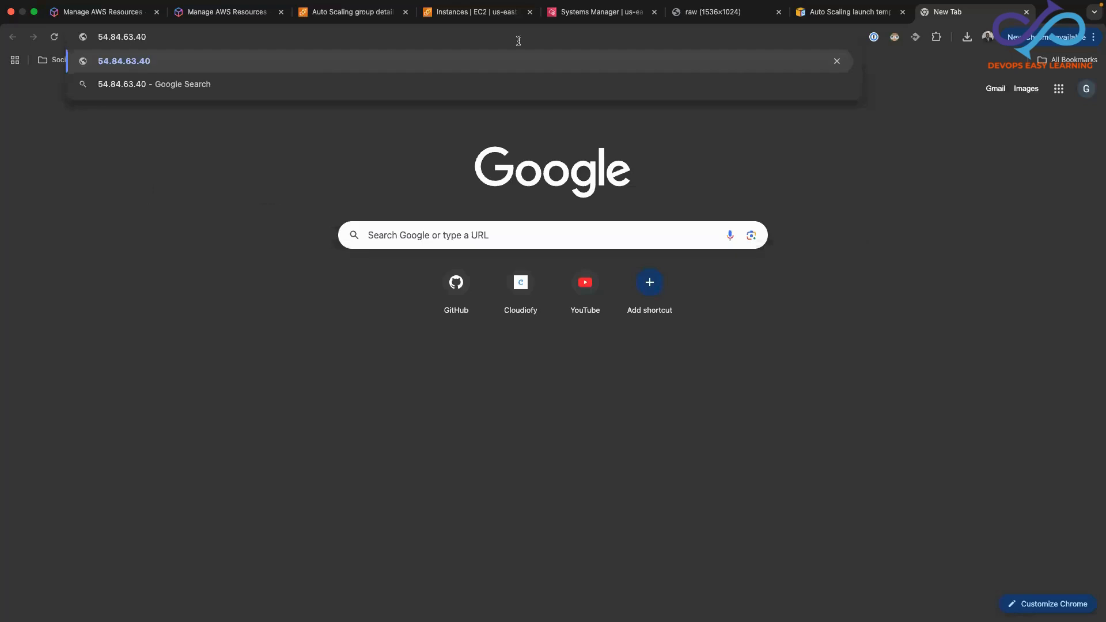
pyautogui.press('Return')
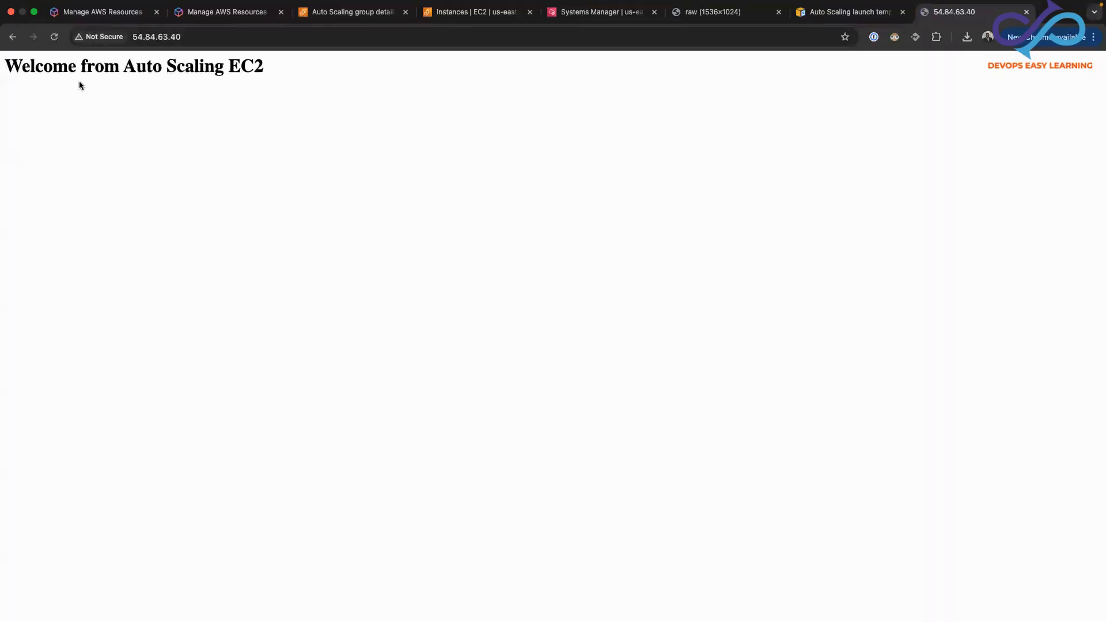
pyautogui.moveTo(3, 69); pyautogui.dragTo(268, 65)
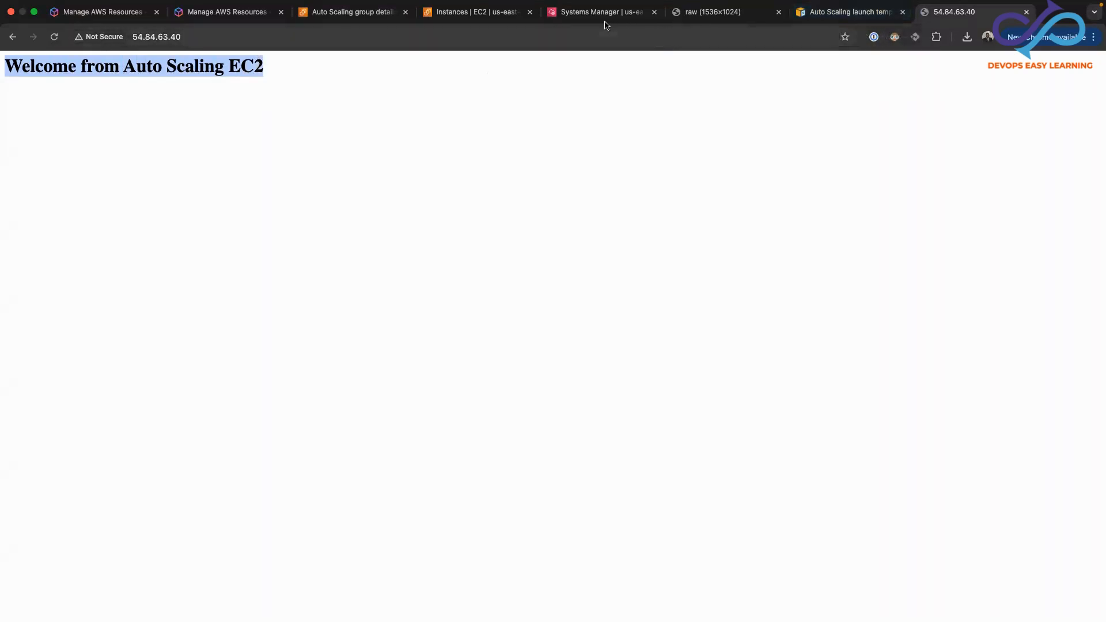
pyautogui.click(1026, 12)
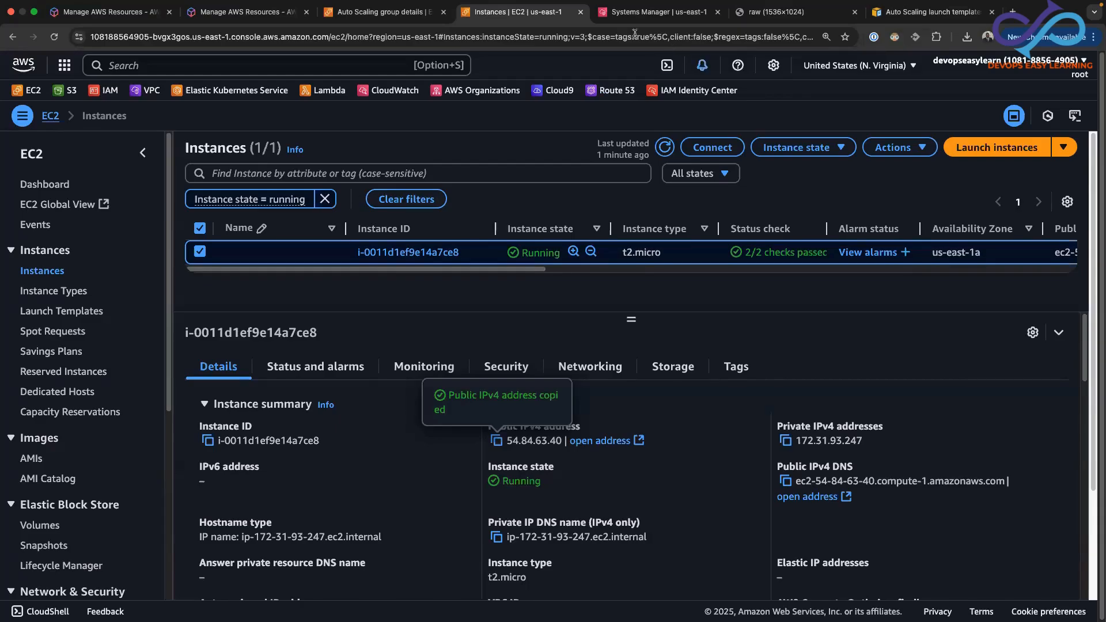
# Return to the Session Manager terminal, clear it and install EPEL with sudo amazon-linux-extras install epel -y
pyautogui.click(643, 16)
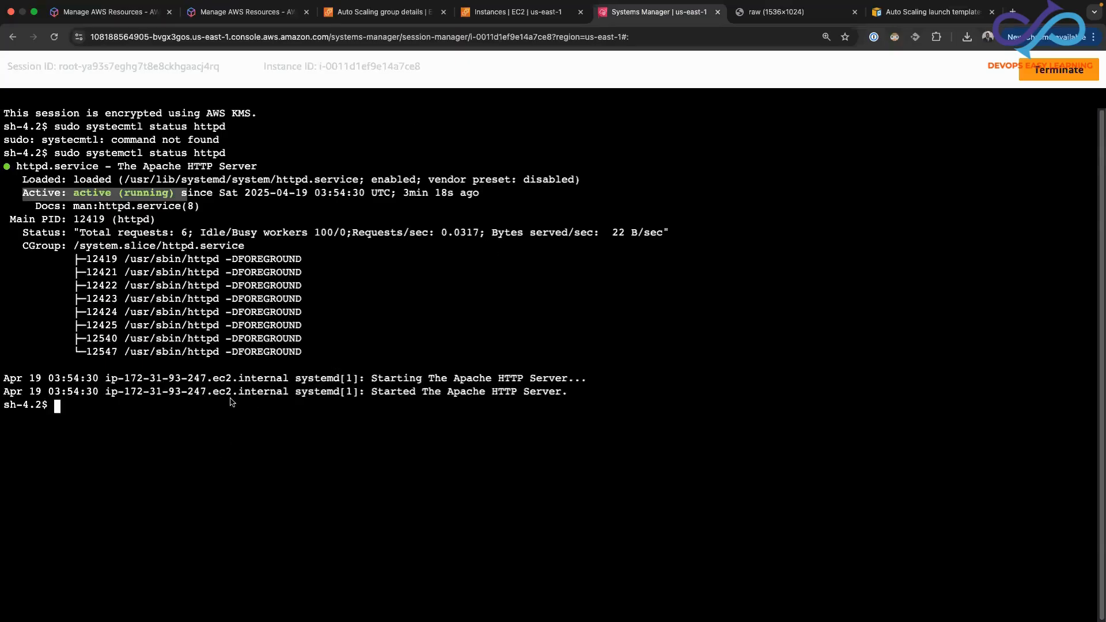
pyautogui.write('clear')
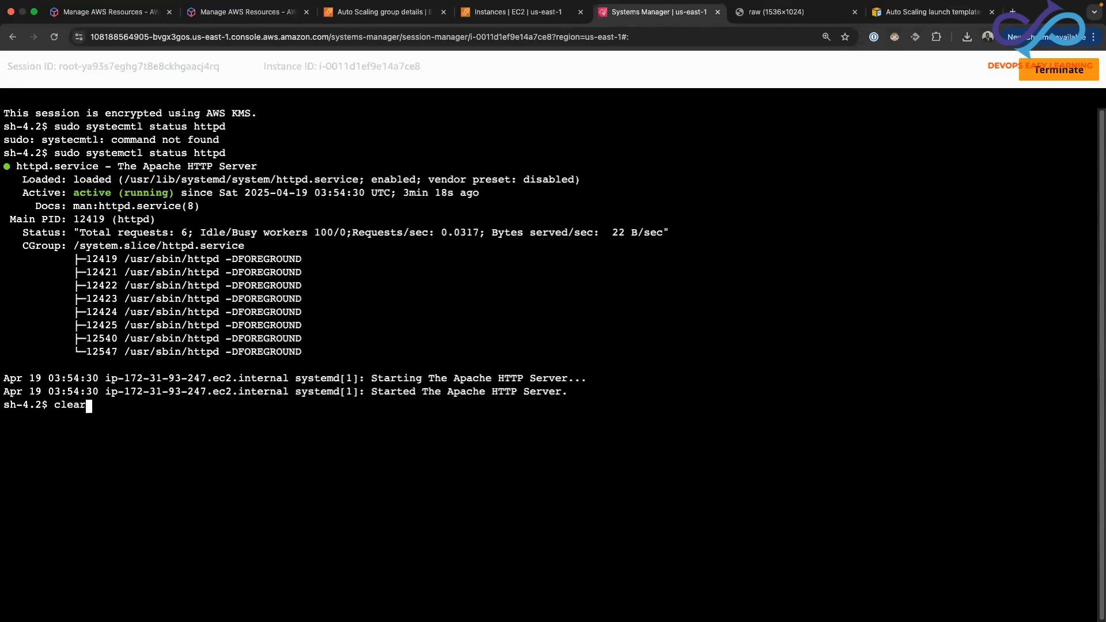
pyautogui.press('Return')
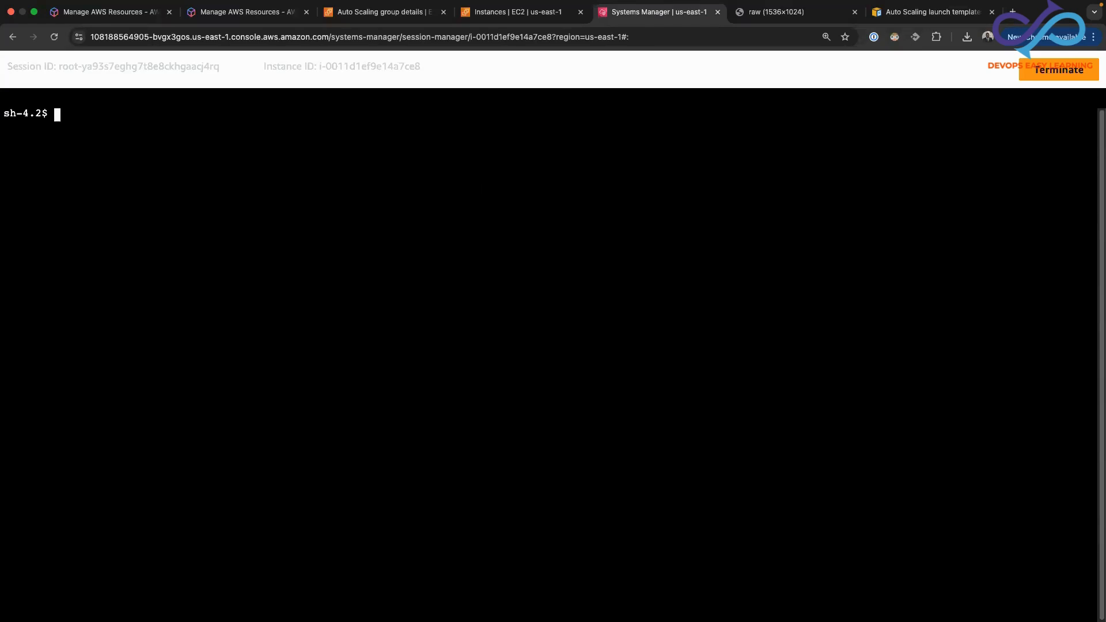
pyautogui.write('sudo amazon-linux')
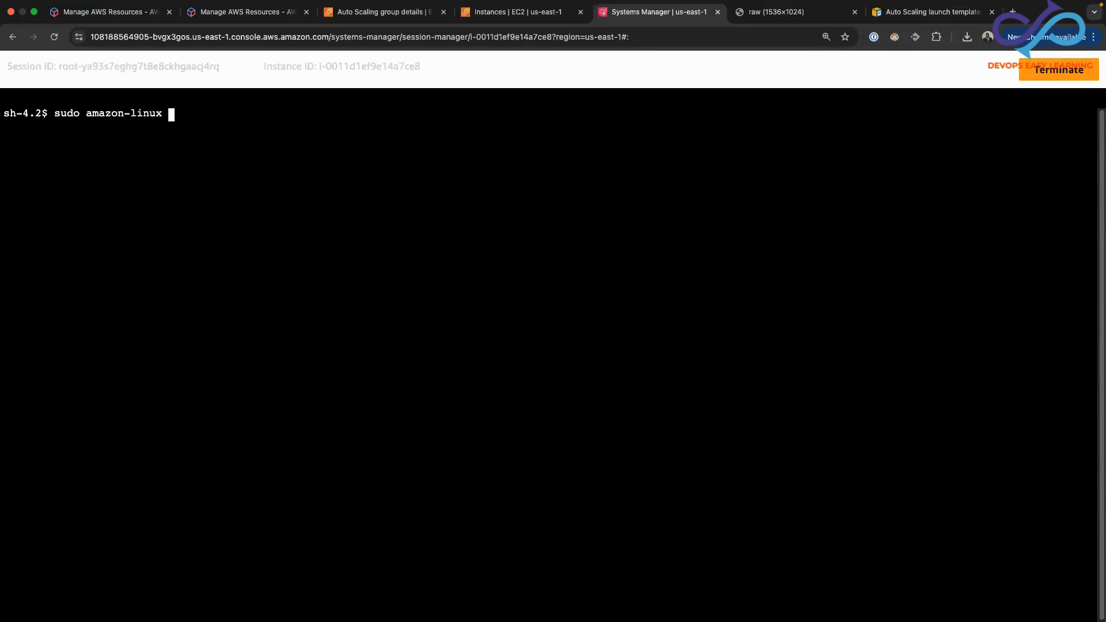
pyautogui.write('-extras install epel')
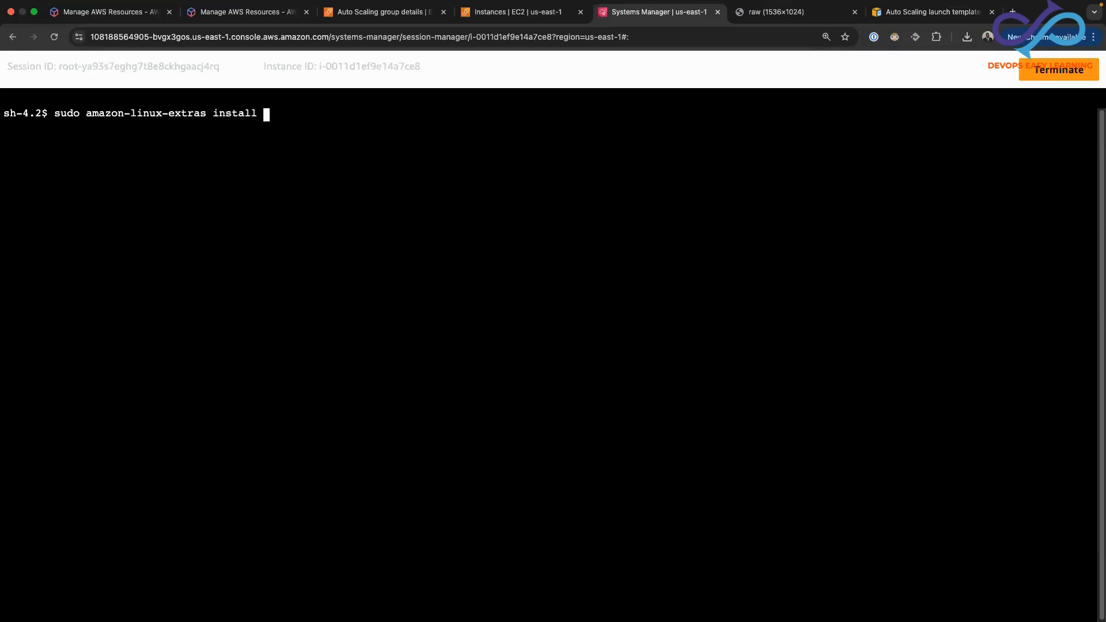
pyautogui.write(' -y')
pyautogui.press('Return')
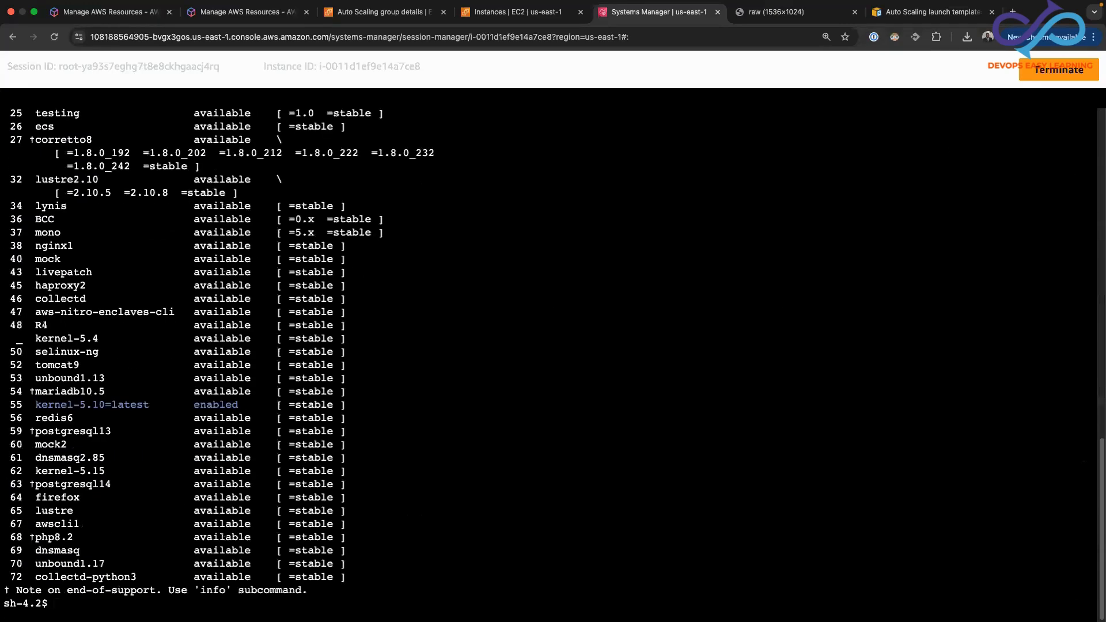
# Clear the terminal and install the stress package with sudo yum install -y stress
pyautogui.write('clear')
pyautogui.press('Return')
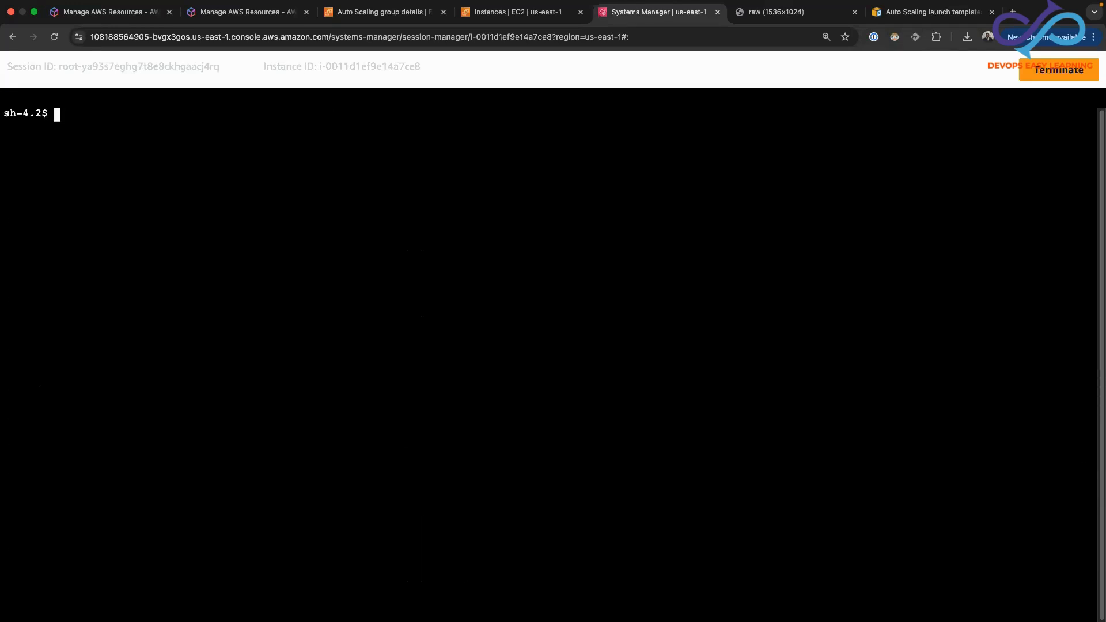
pyautogui.write('sudo yum install -')
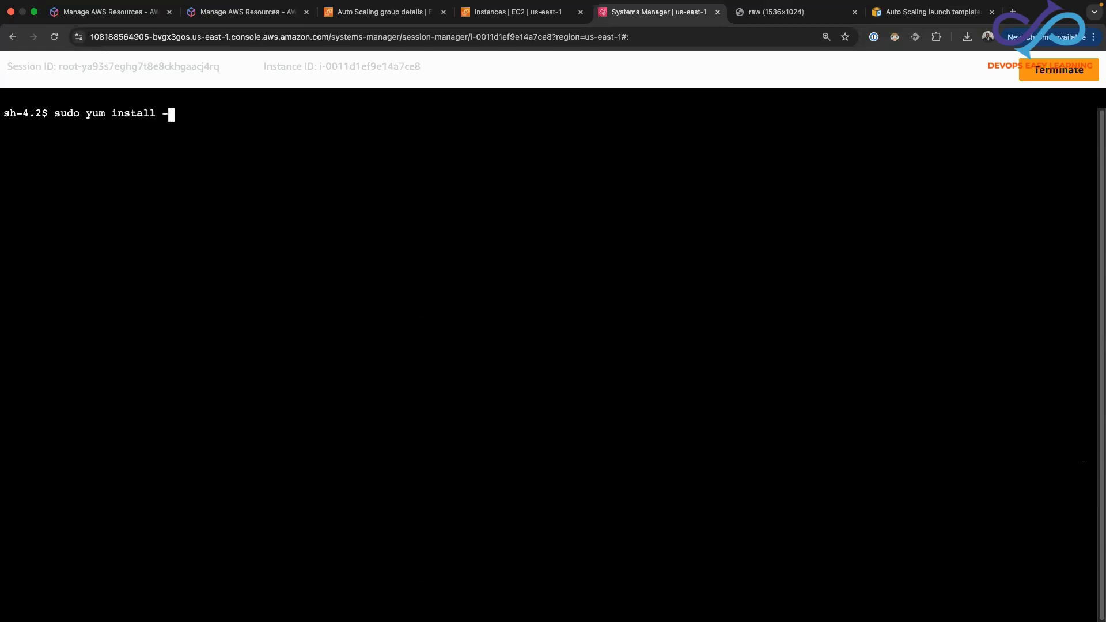
pyautogui.write('y stress')
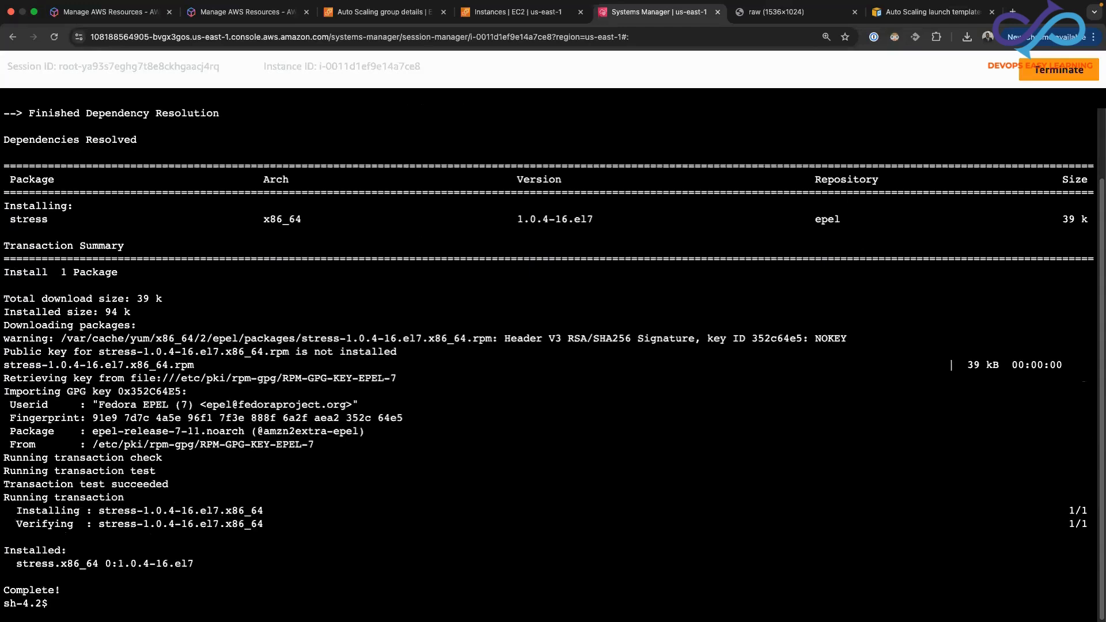
# Clear the terminal and start a CPU load test with stress --cpu 4 --timeout 300
pyautogui.write('clear')
pyautogui.press('Return')
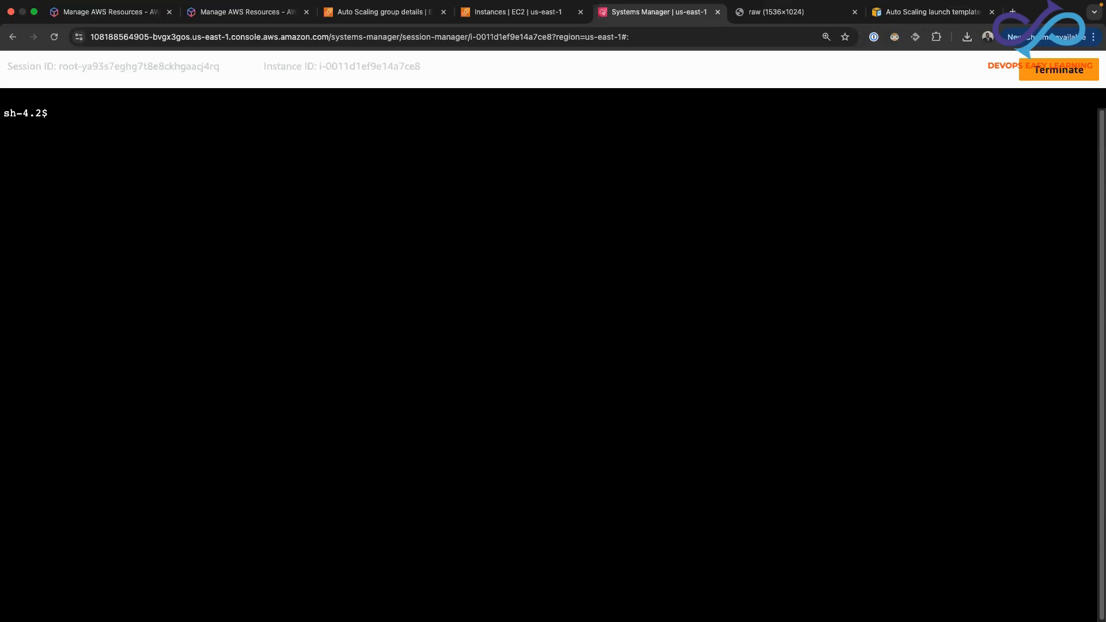
pyautogui.write('stress --cpu 4 --timeout ')
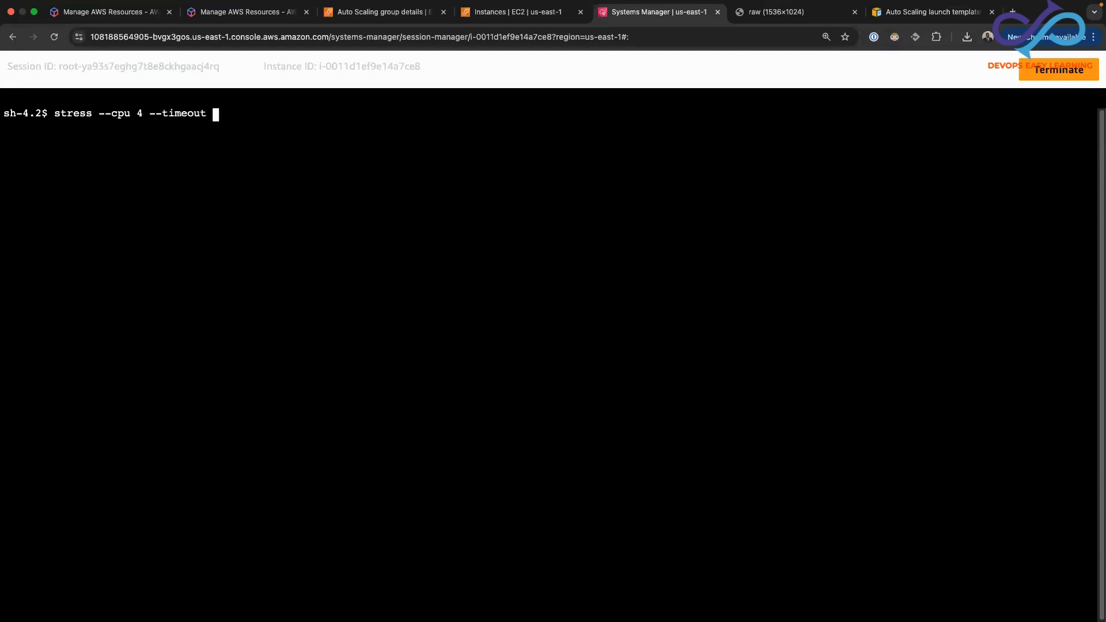
pyautogui.write('300')
pyautogui.press('Return')
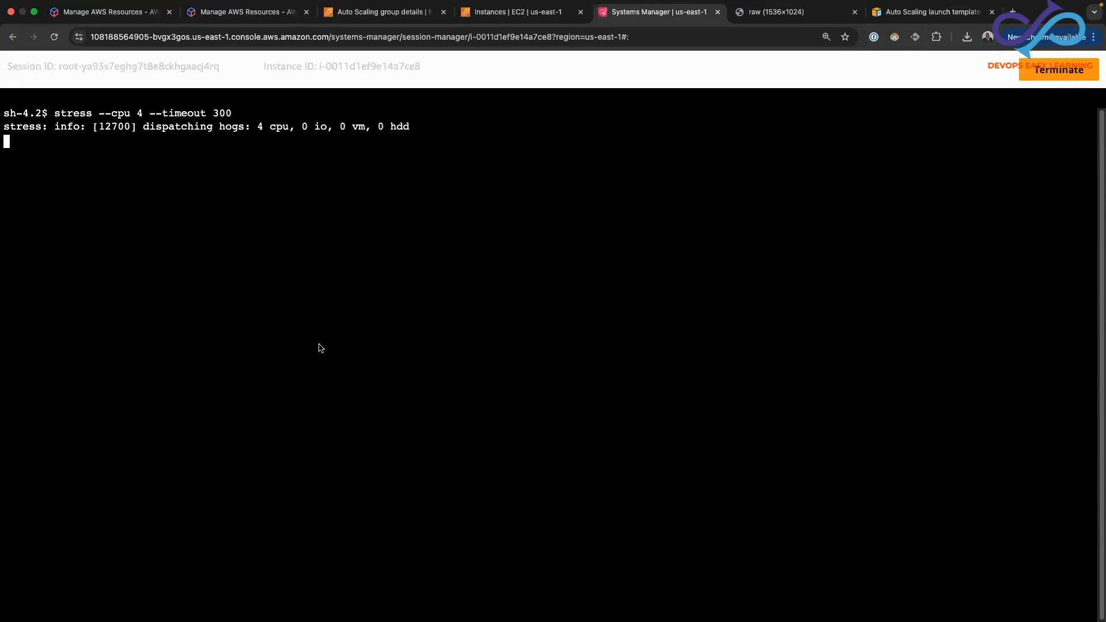
# Open the selected instance's monitoring metrics in the EC2 console, refresh the graphs and examine CPU utilization
pyautogui.click(496, 26)
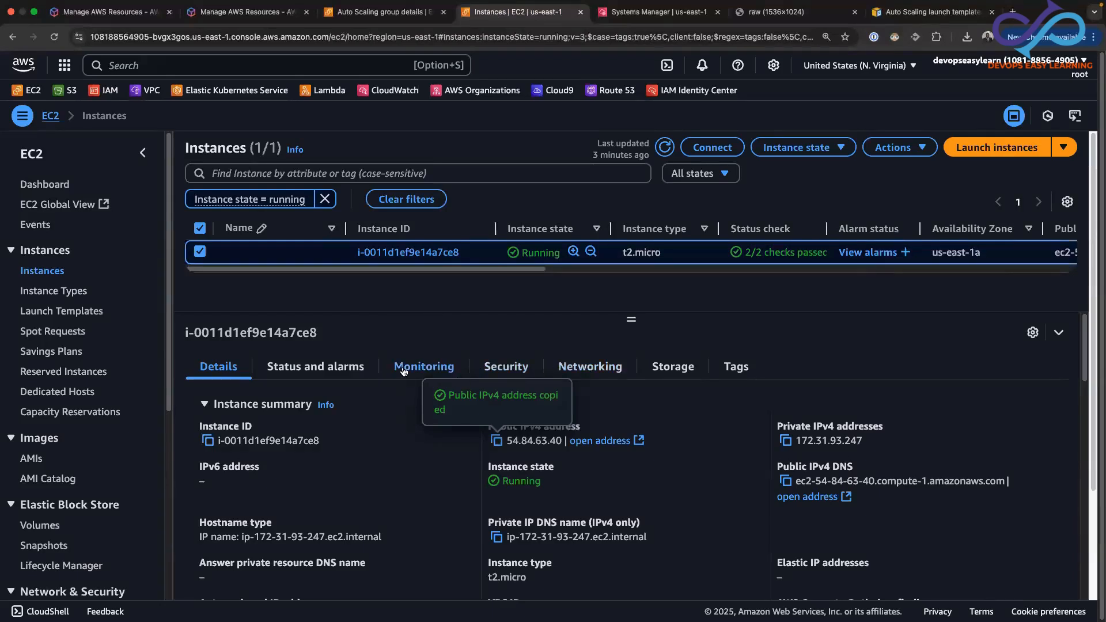
pyautogui.click(404, 371)
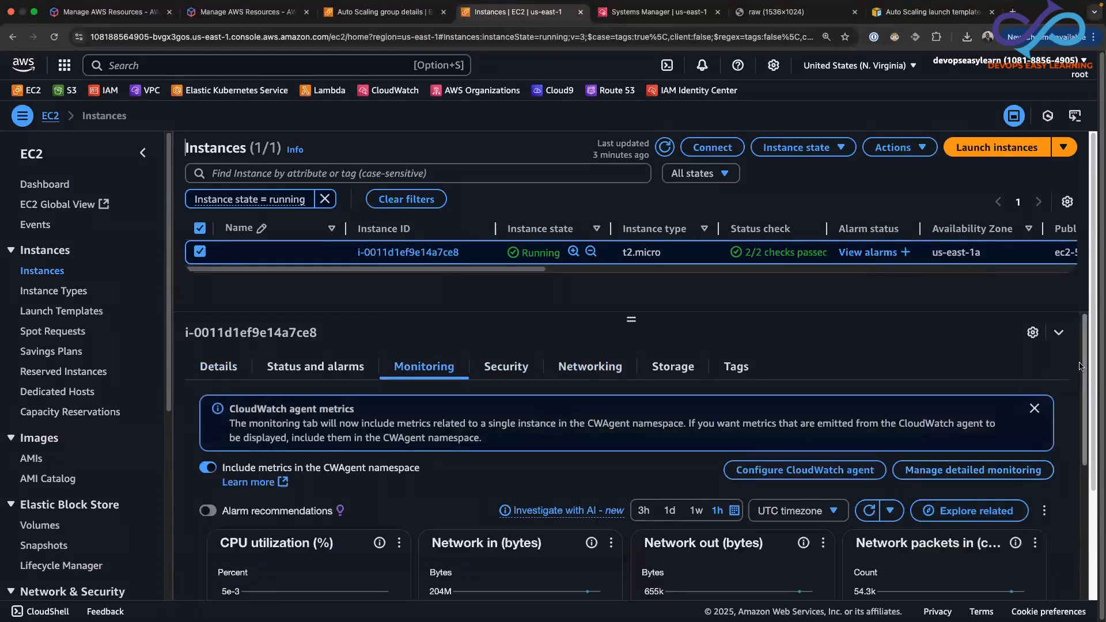
pyautogui.scroll(-3, 1082, 378)
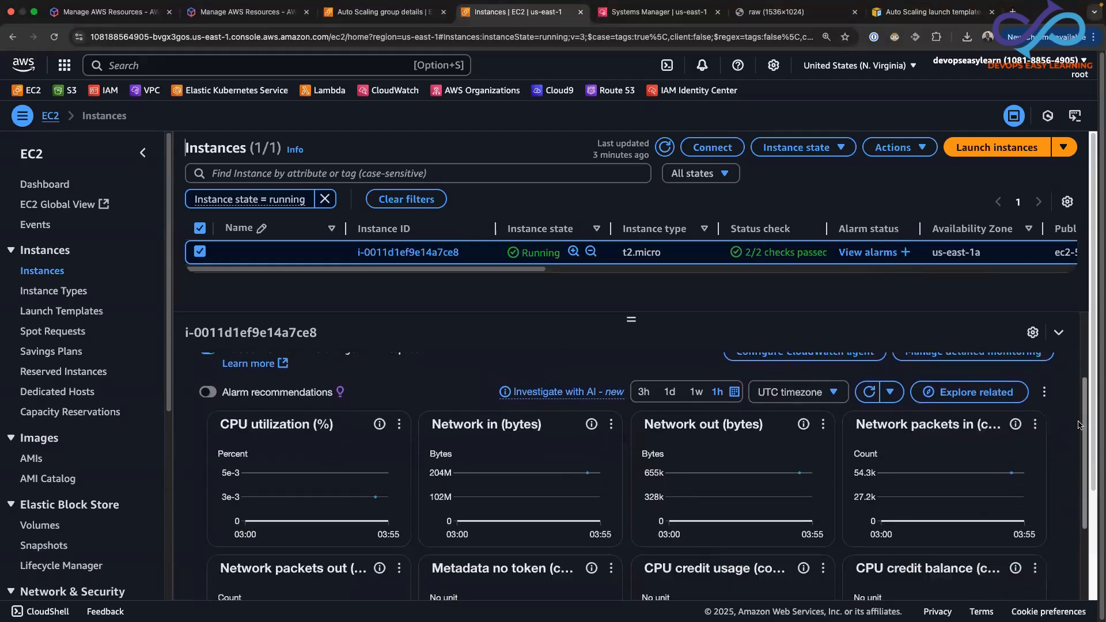
pyautogui.click(866, 393)
pyautogui.scroll(3, 1067, 389)
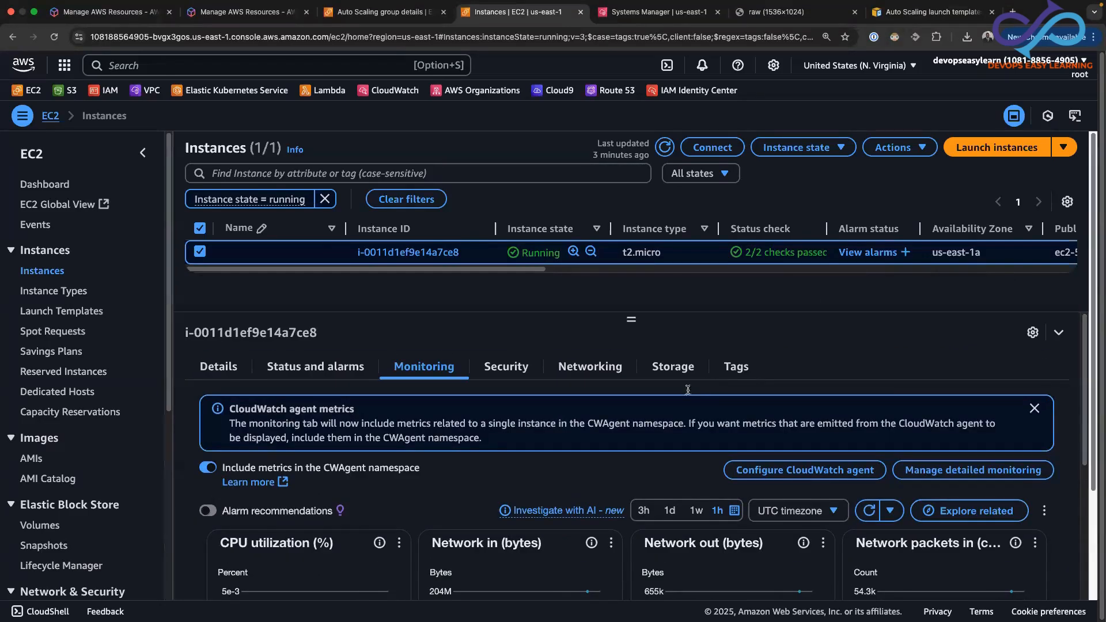
# Open the Auto Scaling groups list in a new browser tab and examine the activity history of apache-template-asg
pyautogui.scroll(-5, 87, 461)
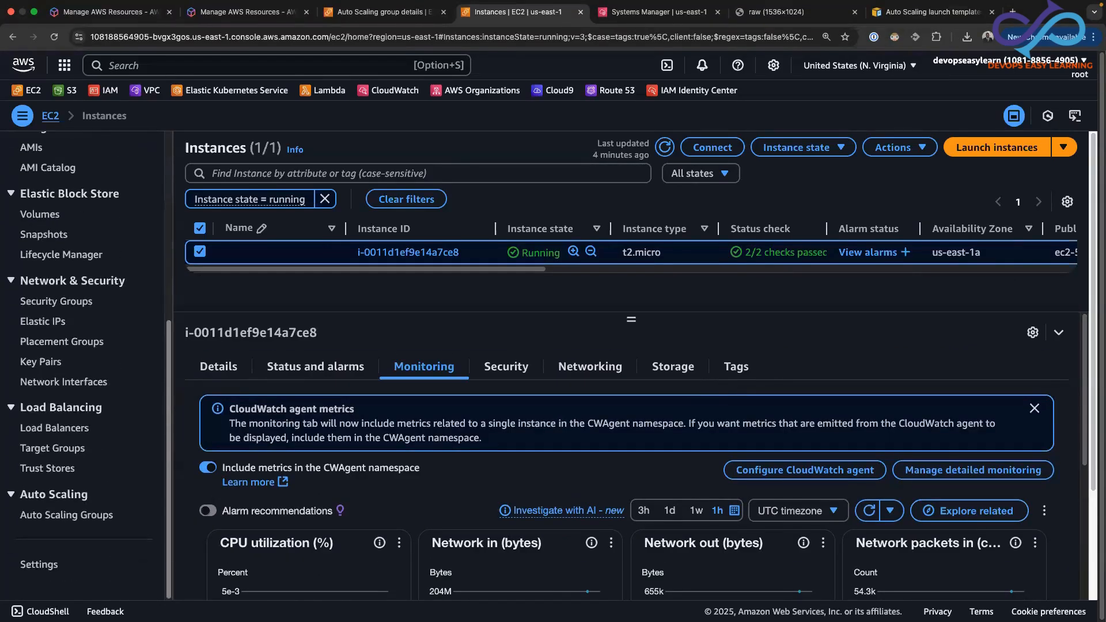
pyautogui.rightClick(80, 516)
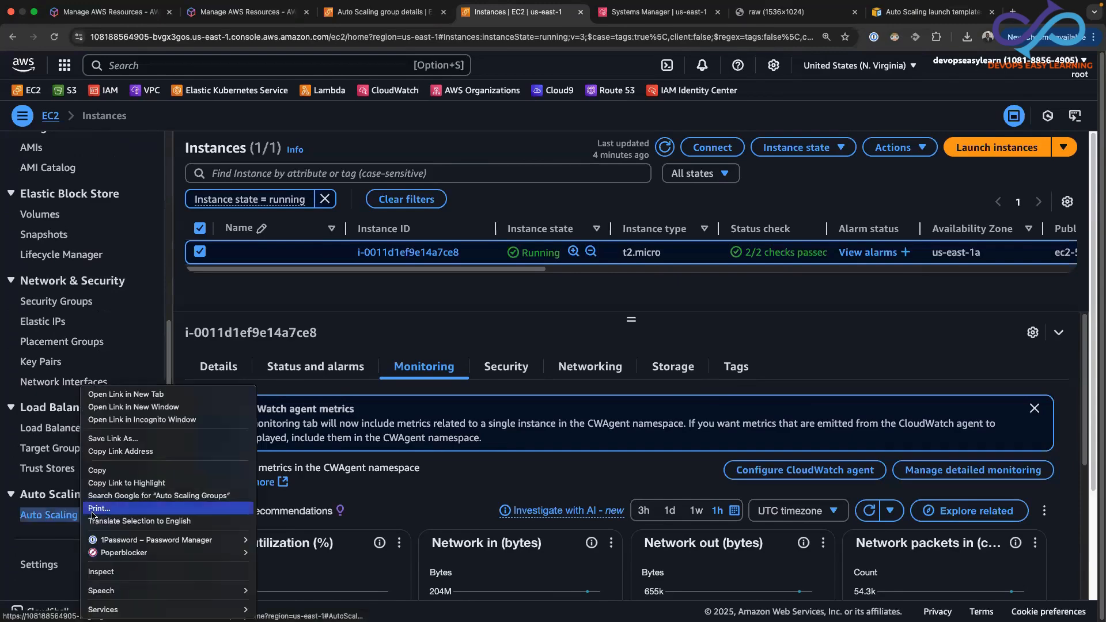
pyautogui.click(127, 323)
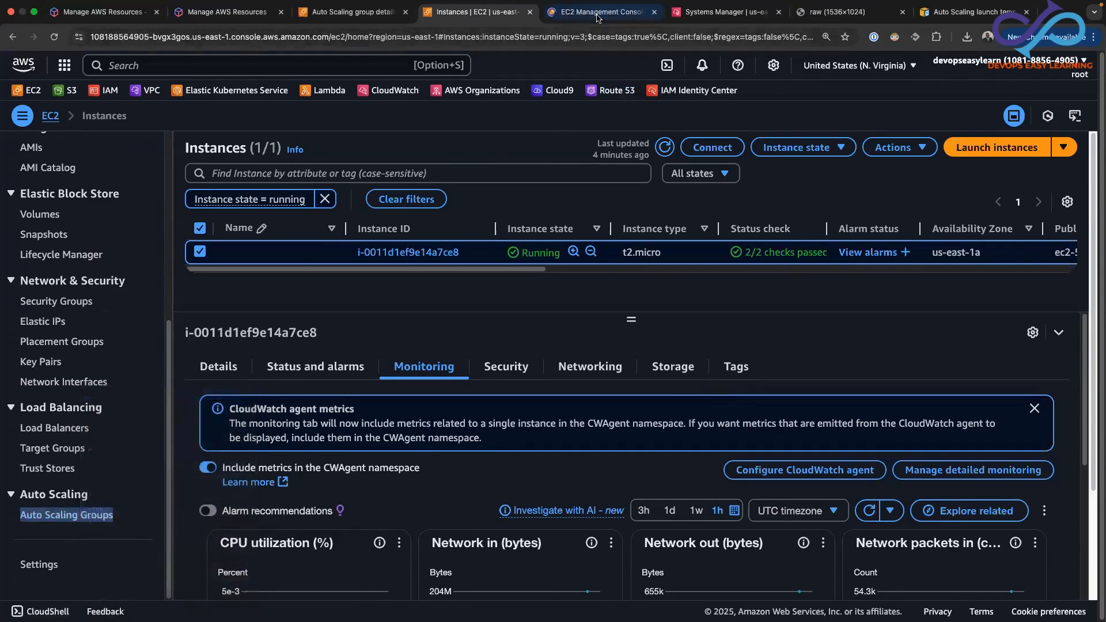
pyautogui.click(600, 11)
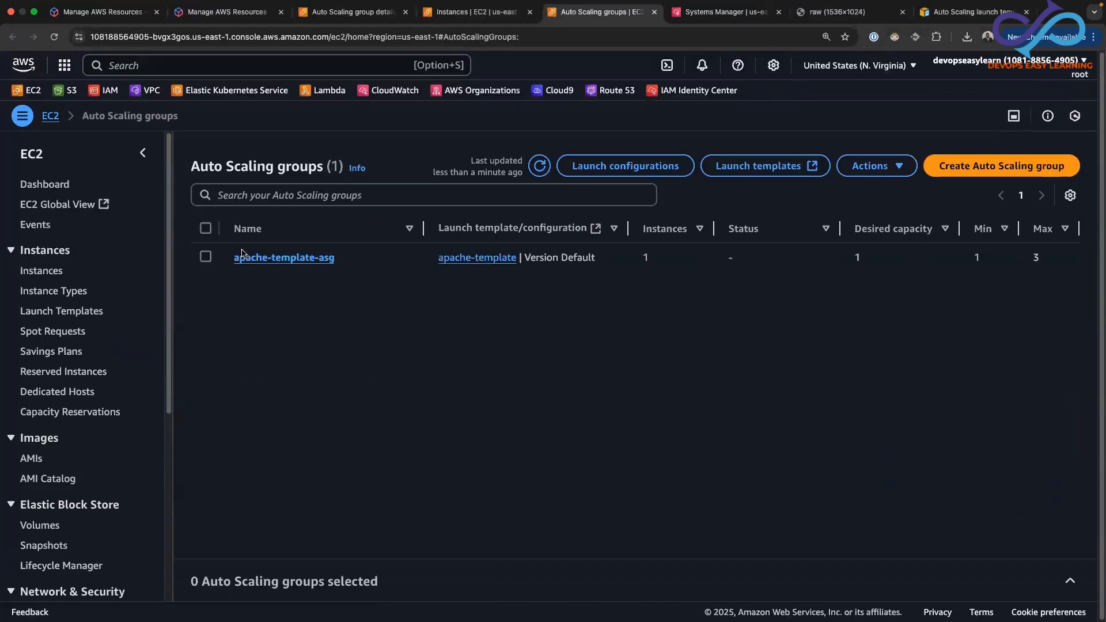
pyautogui.click(248, 258)
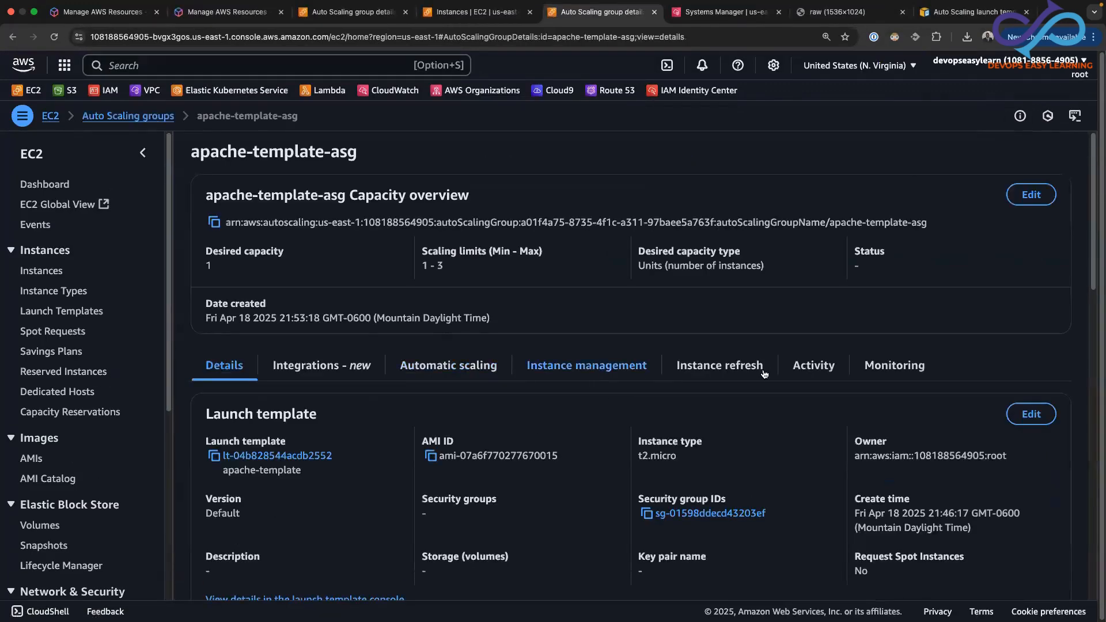
pyautogui.click(818, 374)
pyautogui.moveTo(1097, 292); pyautogui.dragTo(1096, 465)
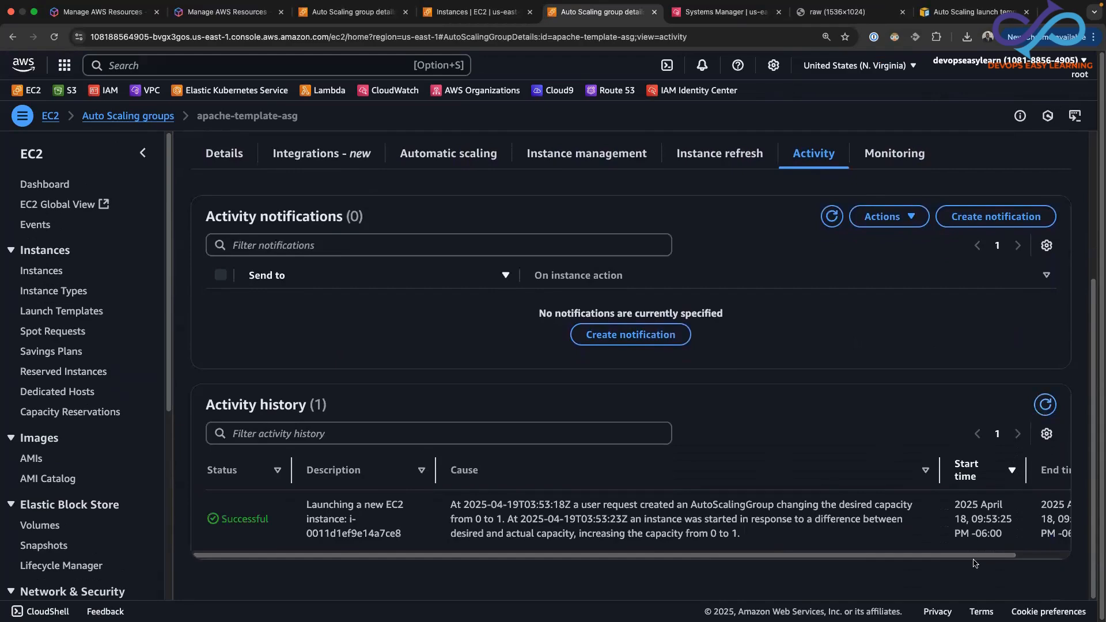
# Check the stress test in the Session Manager terminal and refresh the running EC2 instances list
pyautogui.moveTo(978, 559); pyautogui.dragTo(1016, 558)
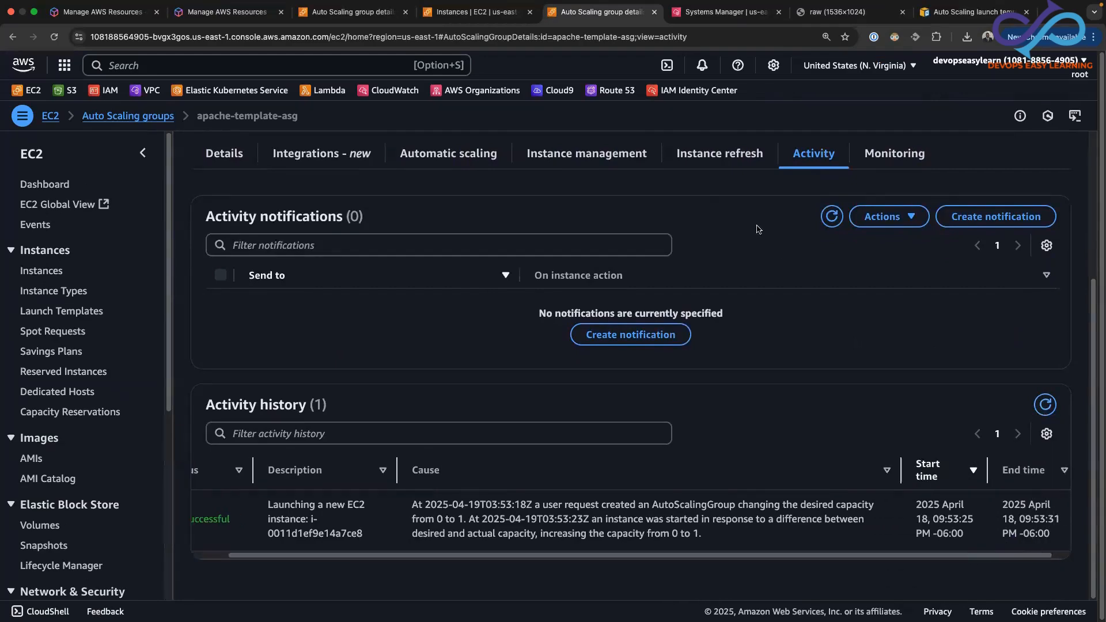
pyautogui.click(727, 13)
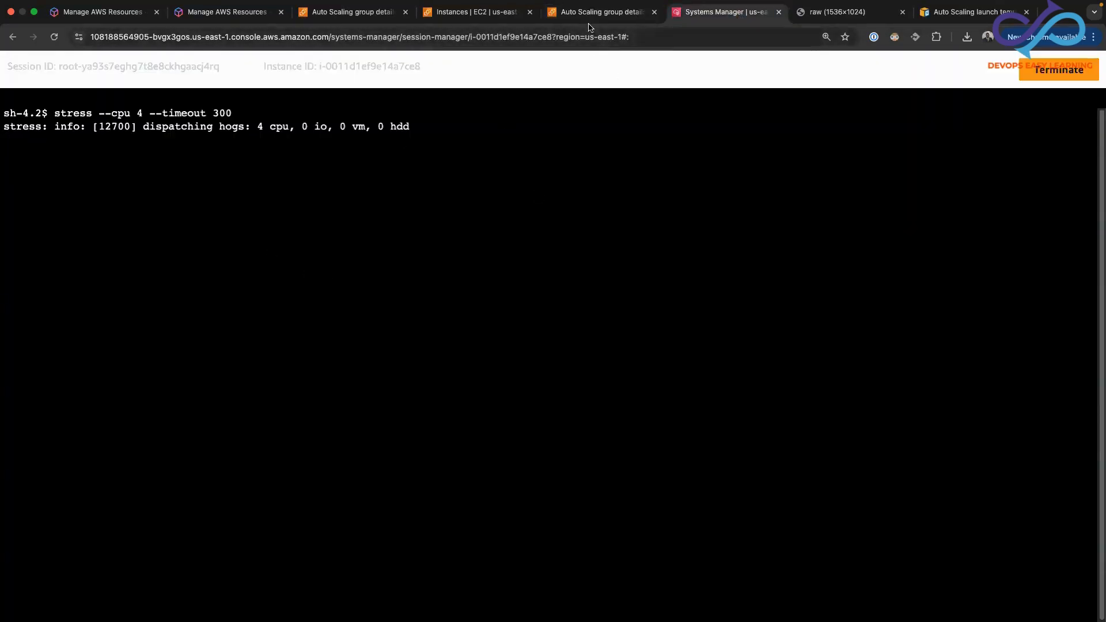
pyautogui.click(484, 18)
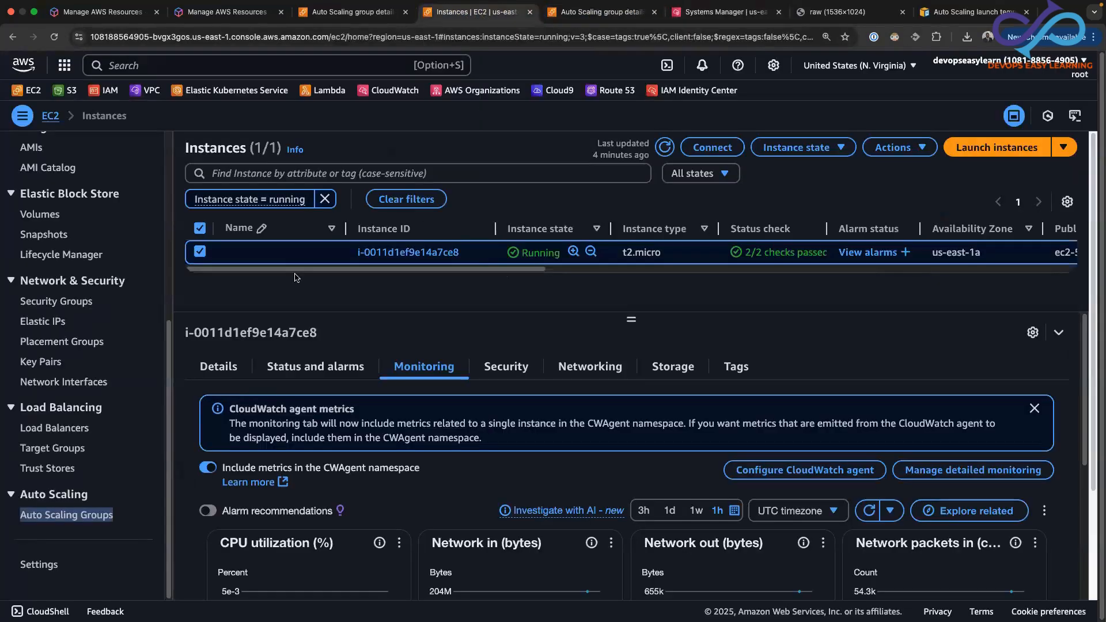
pyautogui.click(664, 148)
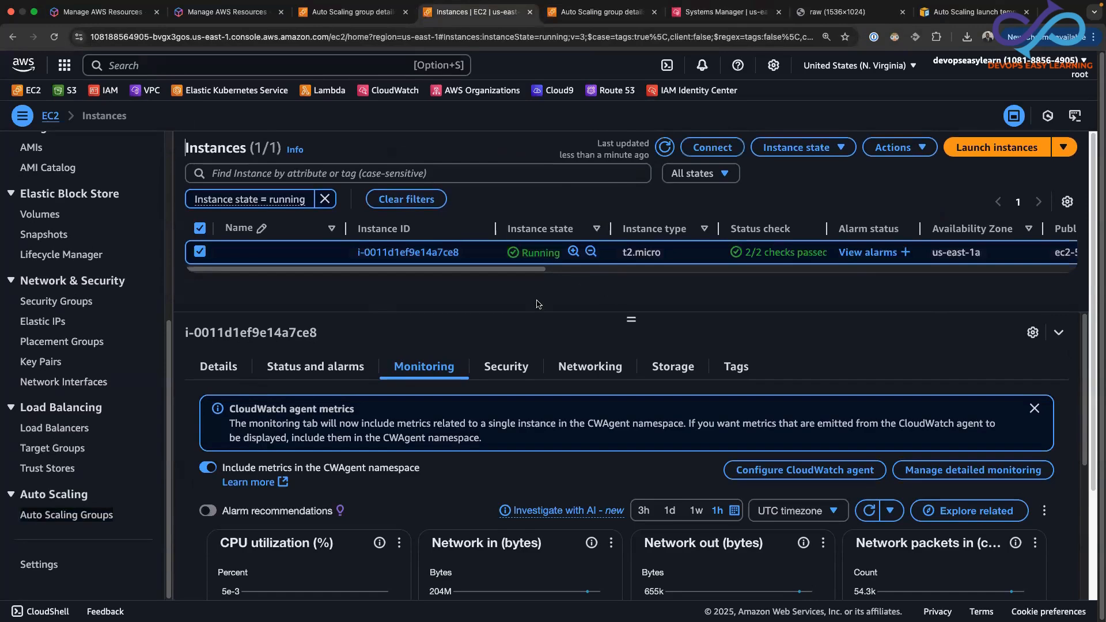
pyautogui.click(662, 148)
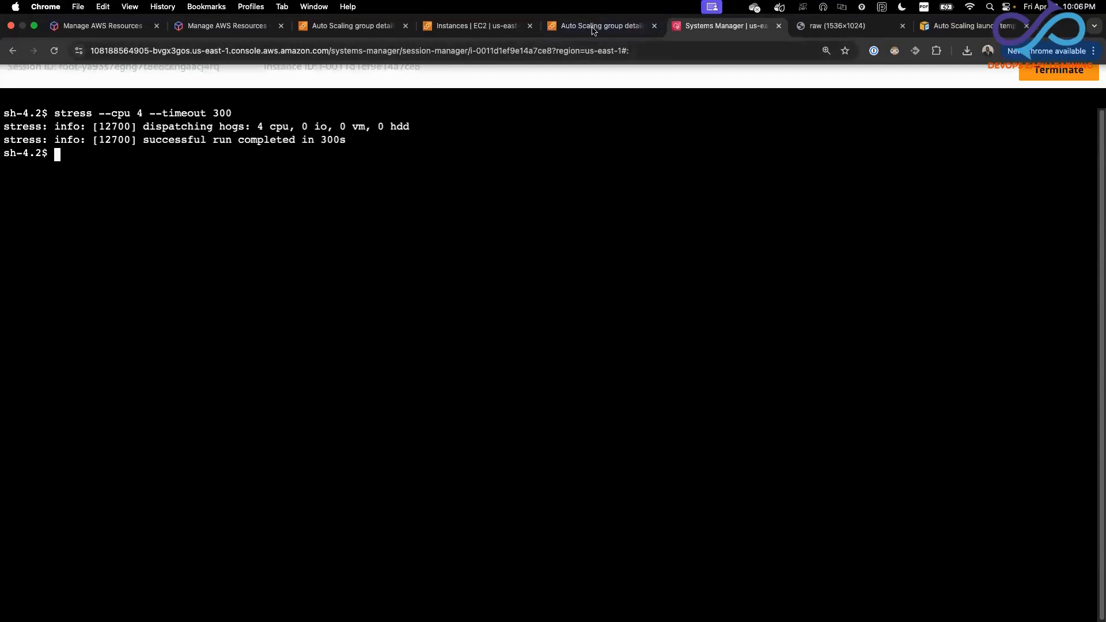
# Refresh the running instances list again and select only instance i-09e30f2fe98545da5 in us-east-1c
pyautogui.click(478, 26)
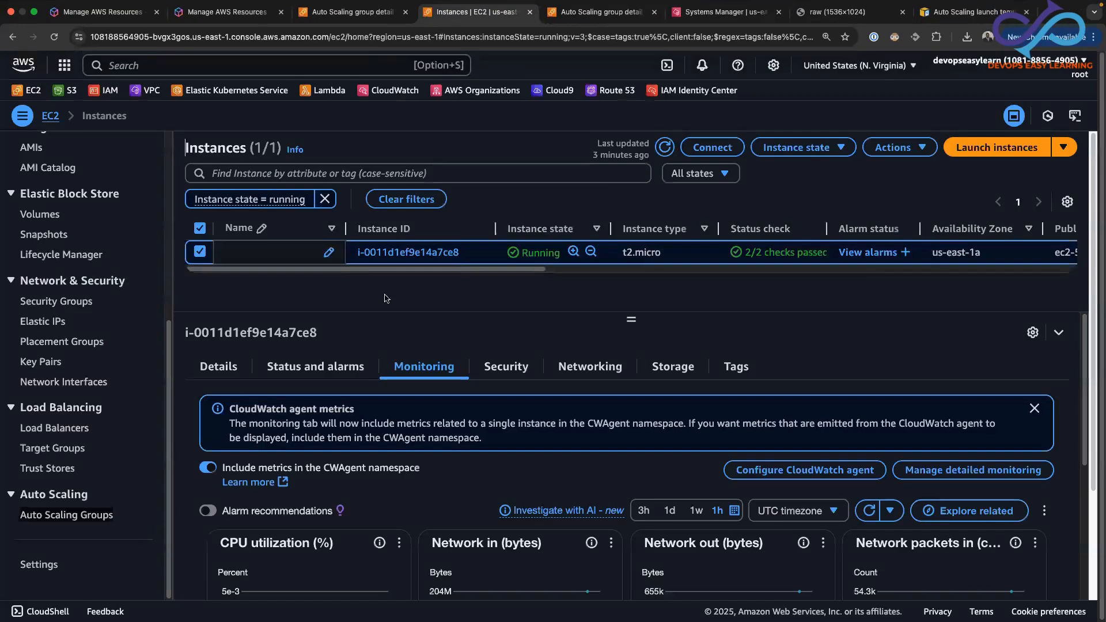
pyautogui.click(665, 148)
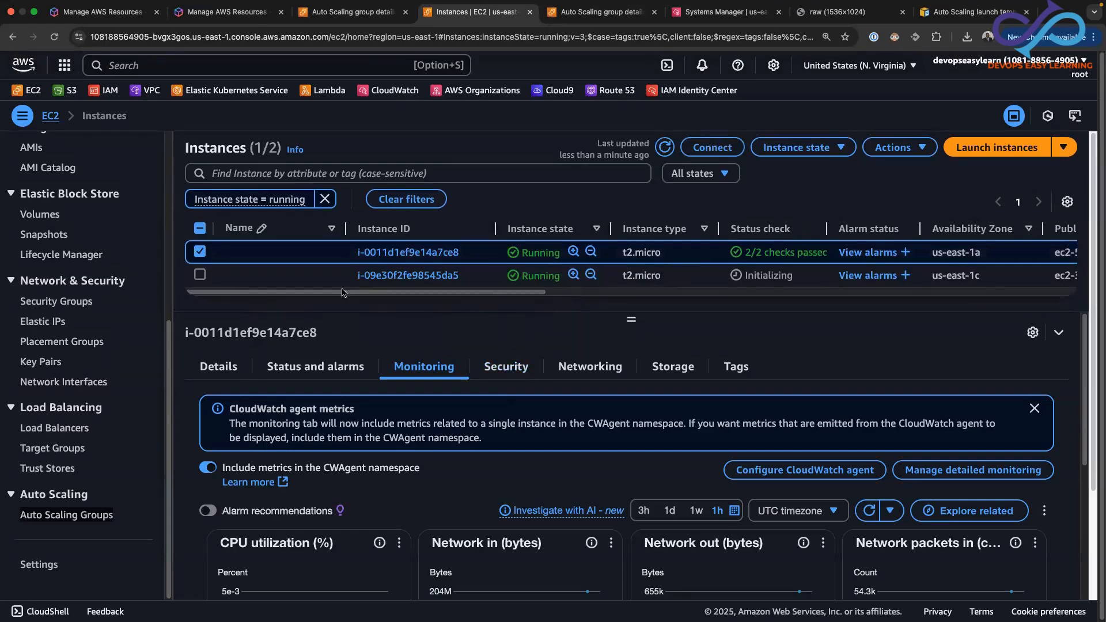
pyautogui.click(200, 256)
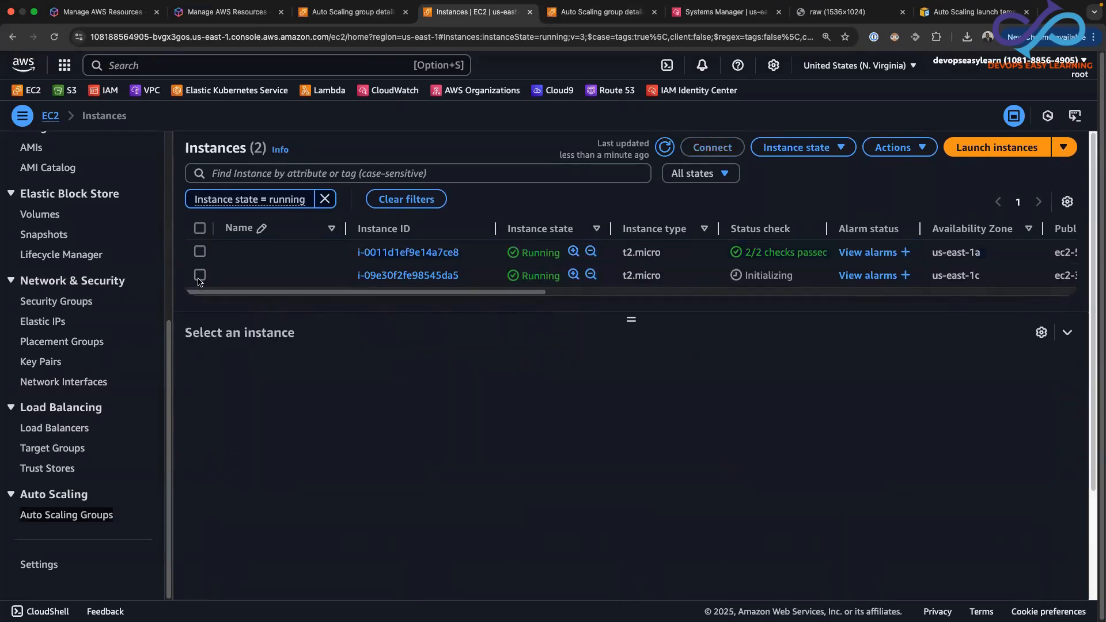
pyautogui.click(200, 276)
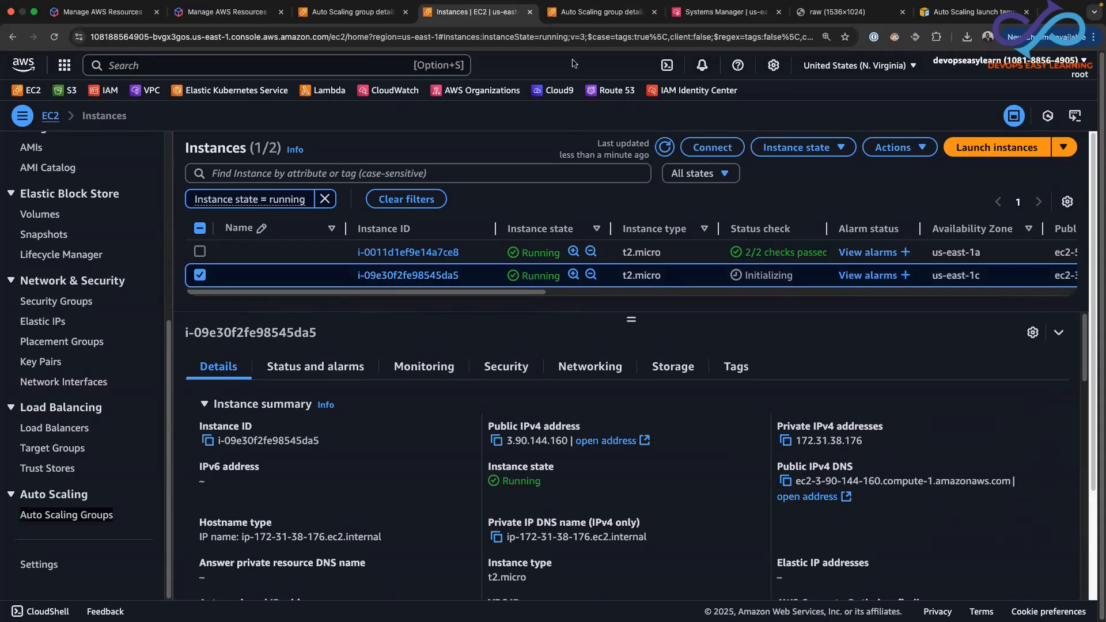
# Refresh the activity history of apache-template-asg and examine the description and cause of the latest instance launch
pyautogui.click(592, 13)
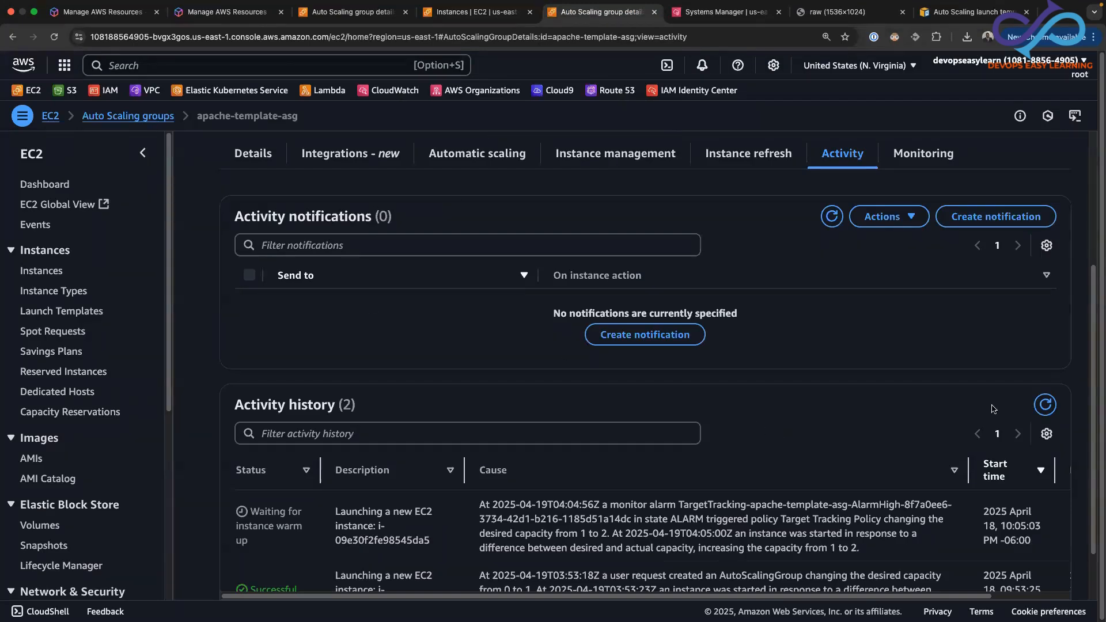
pyautogui.click(1046, 405)
pyautogui.scroll(-3, 477, 527)
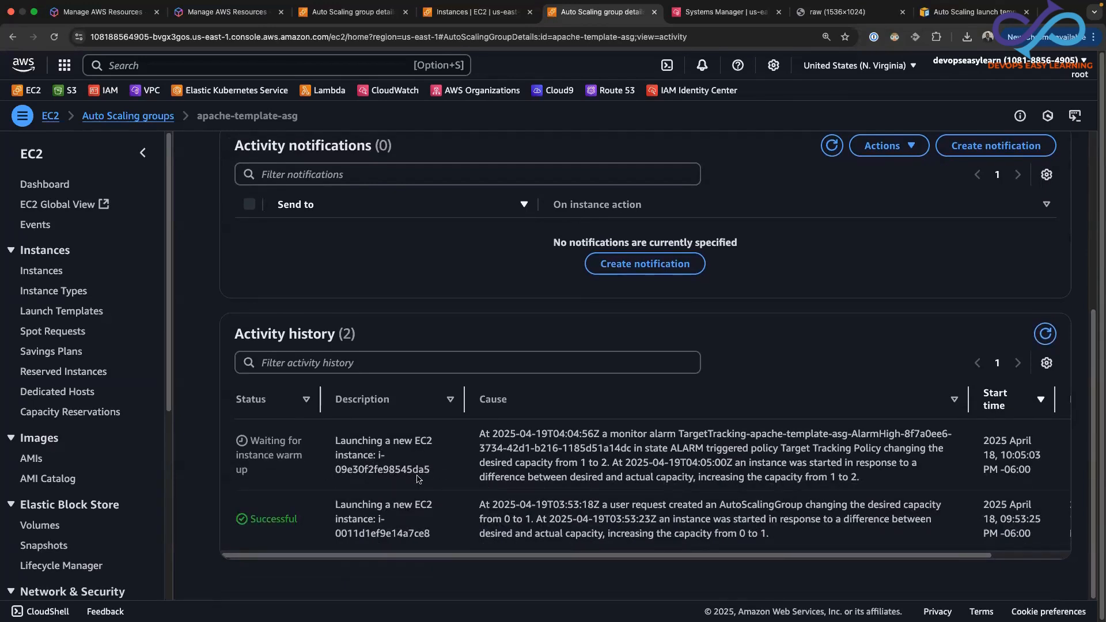
pyautogui.moveTo(431, 469); pyautogui.dragTo(327, 439)
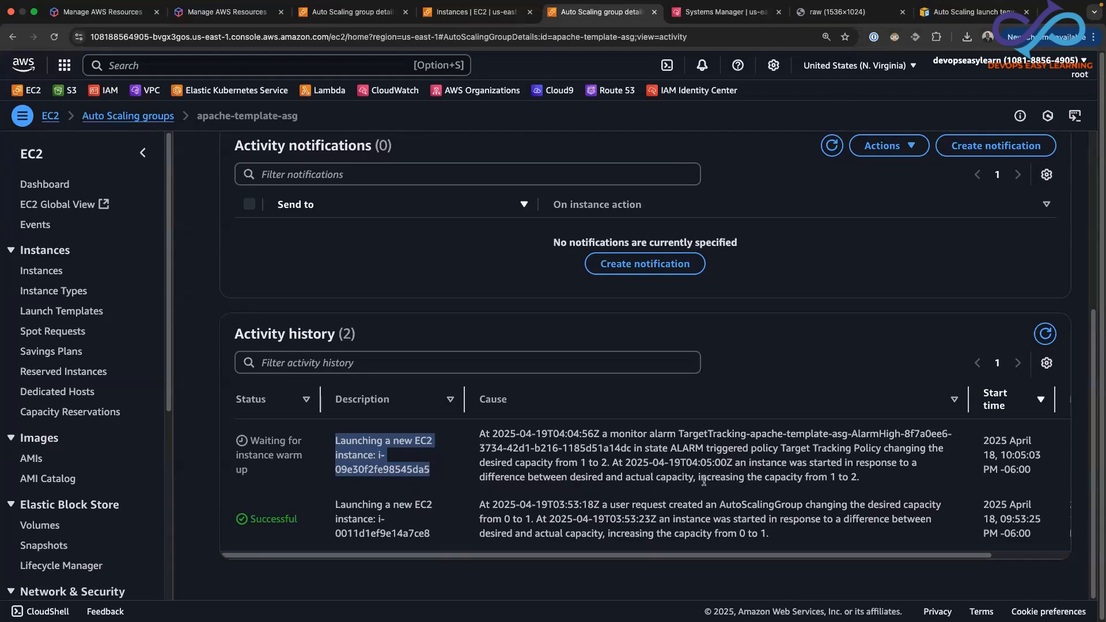
pyautogui.moveTo(869, 480); pyautogui.dragTo(481, 436)
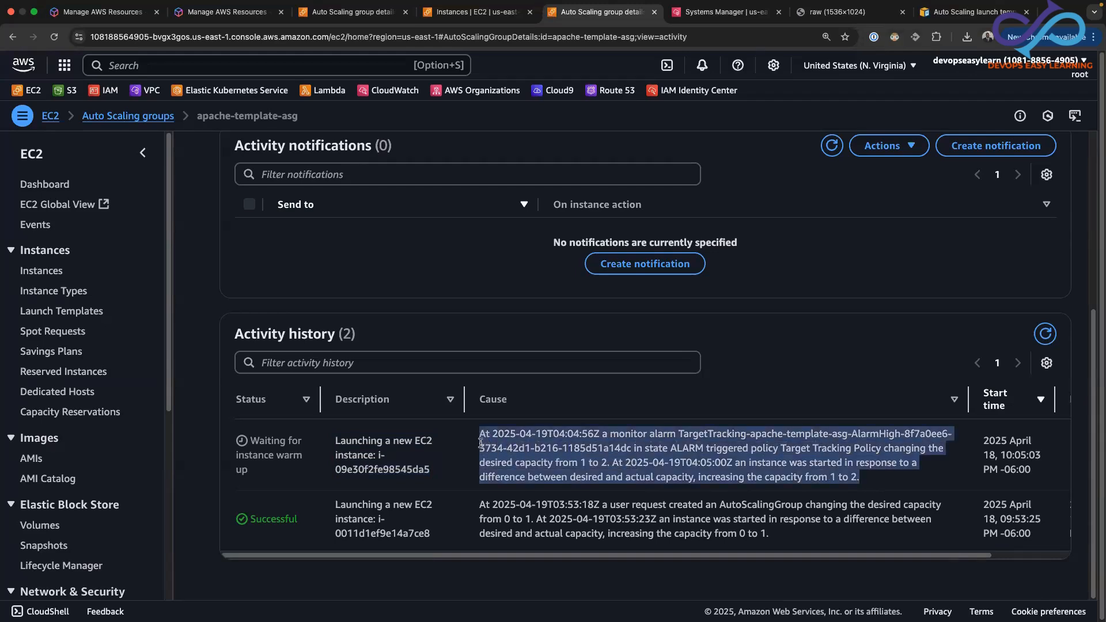
pyautogui.moveTo(432, 476); pyautogui.dragTo(333, 453)
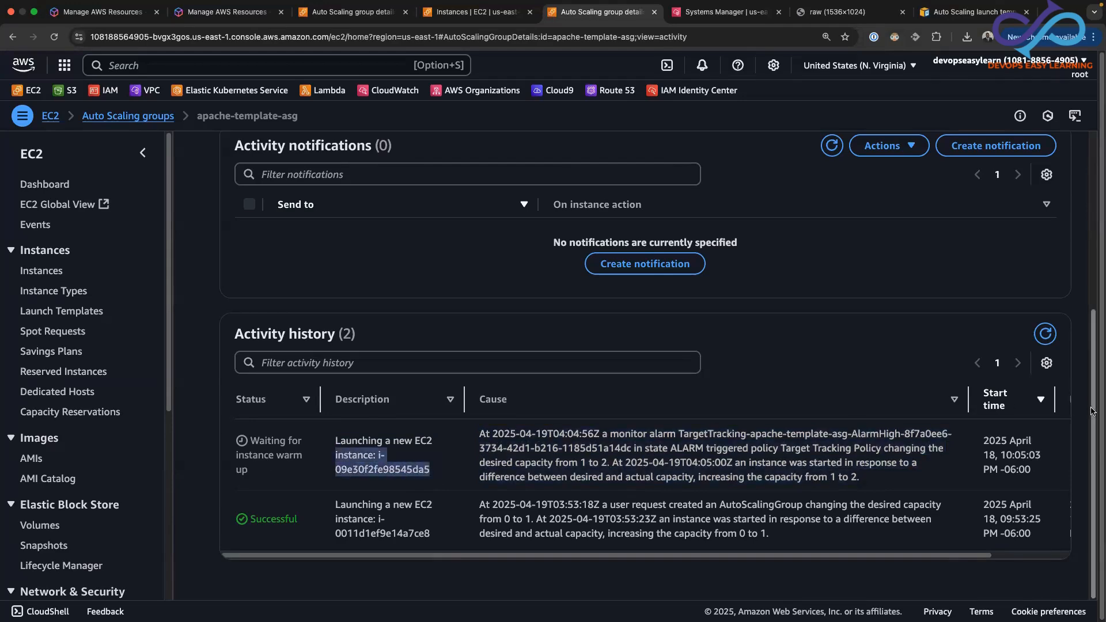
pyautogui.moveTo(1094, 407); pyautogui.dragTo(1067, 256)
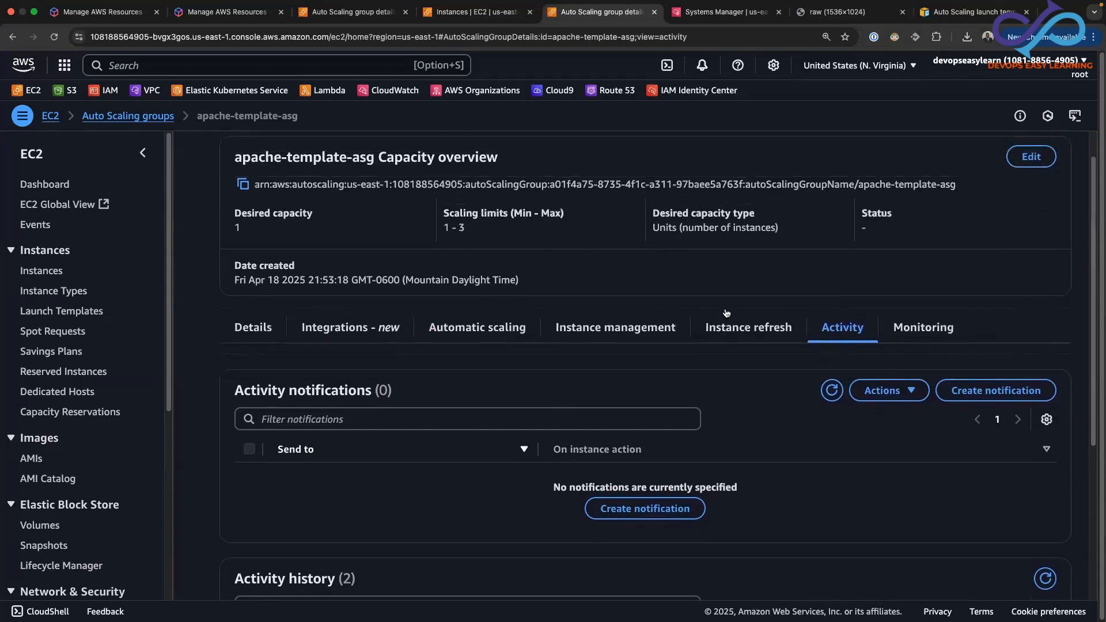
# Examine the lifecycle and health status of the instances in the instance management view of apache-template-asg
pyautogui.click(649, 329)
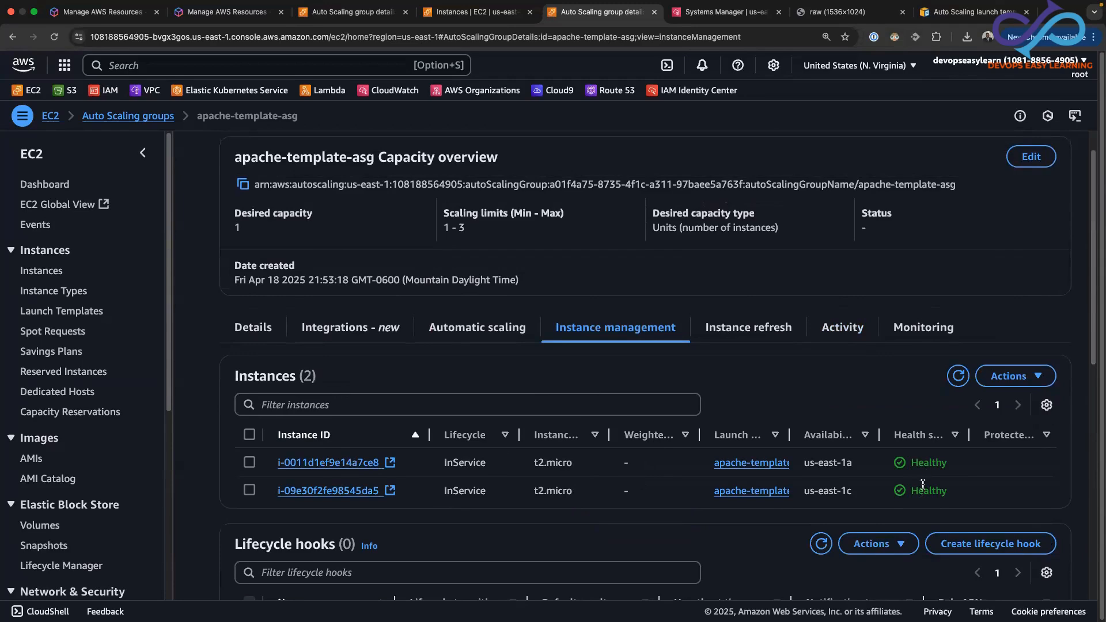
pyautogui.click(249, 462)
pyautogui.click(250, 490)
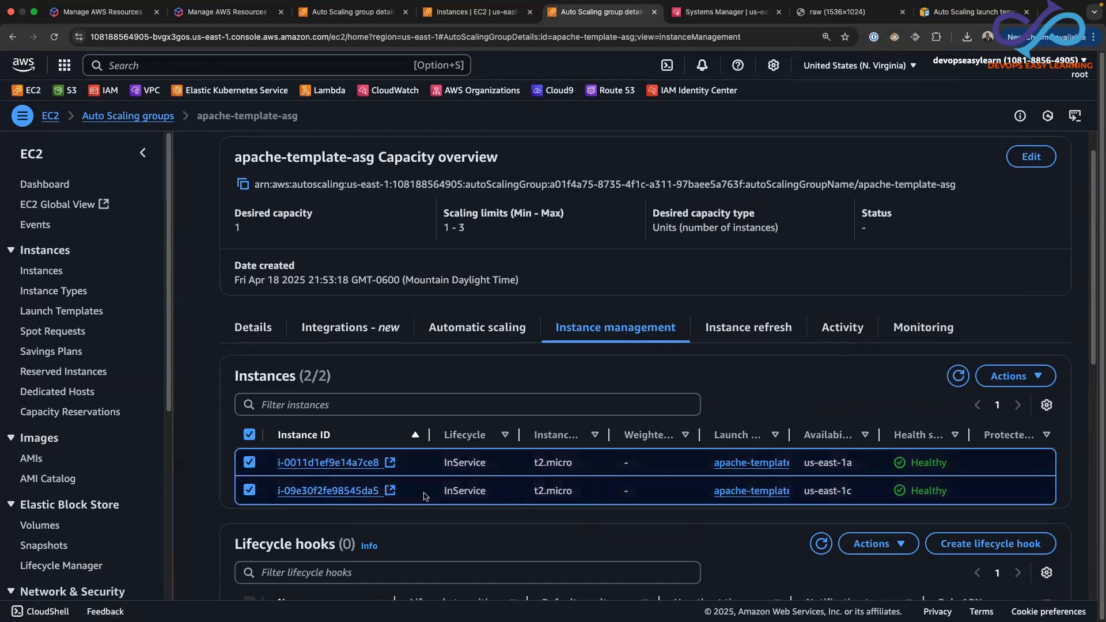
pyautogui.click(249, 463)
pyautogui.click(250, 491)
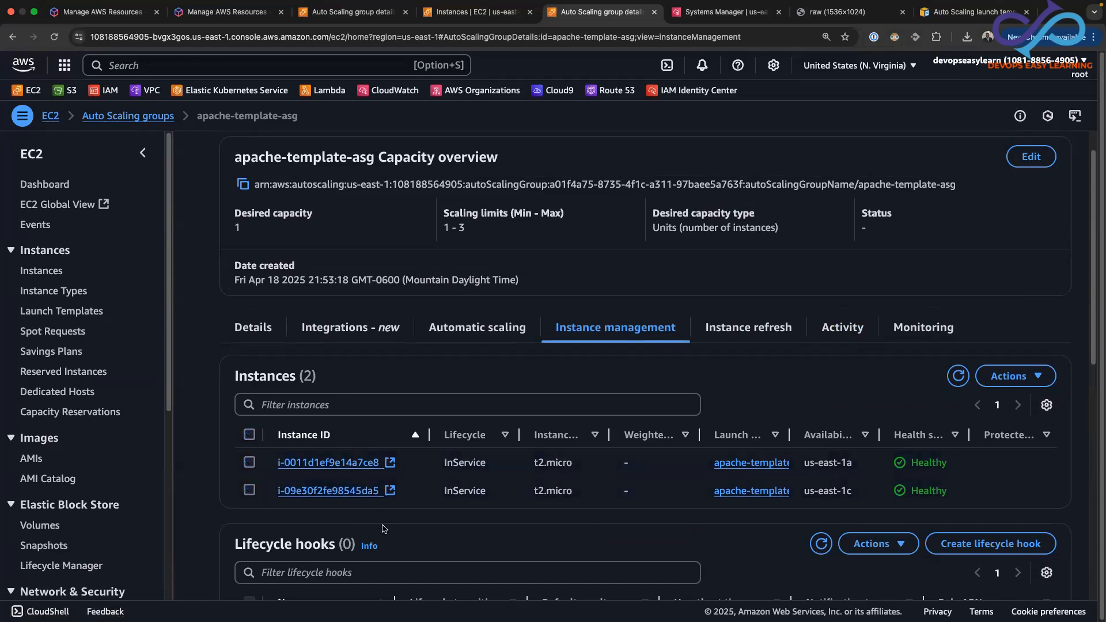
# Refresh the instances list, copy the public IPv4 address of i-09e30f2fe98545da5 and open 3.90.144.160 in a new browser tab to check its web page
pyautogui.click(467, 12)
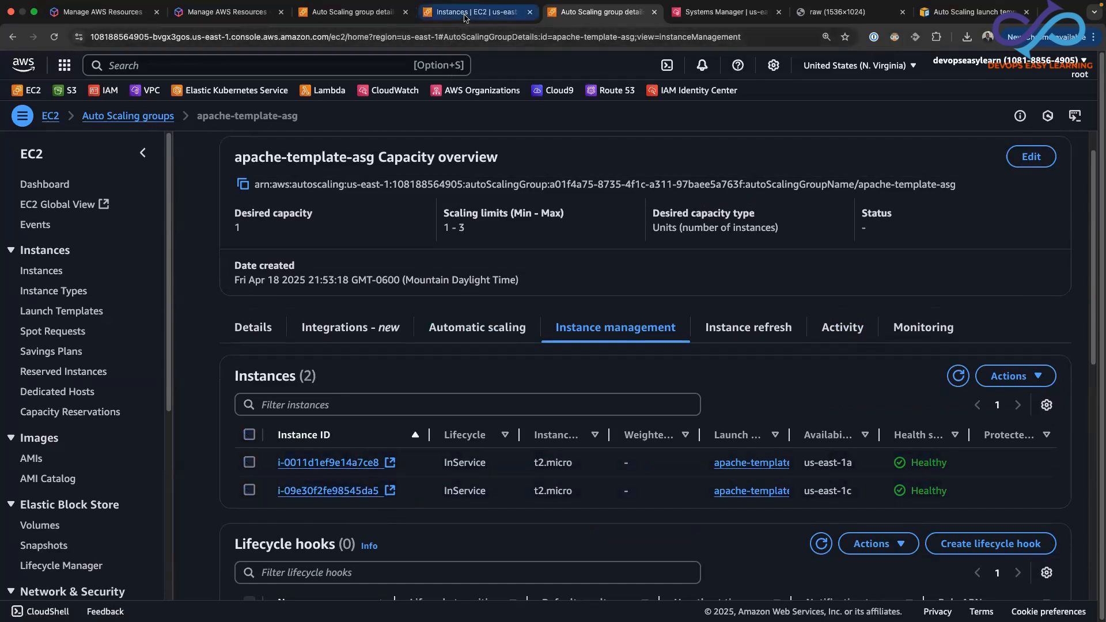
pyautogui.click(664, 147)
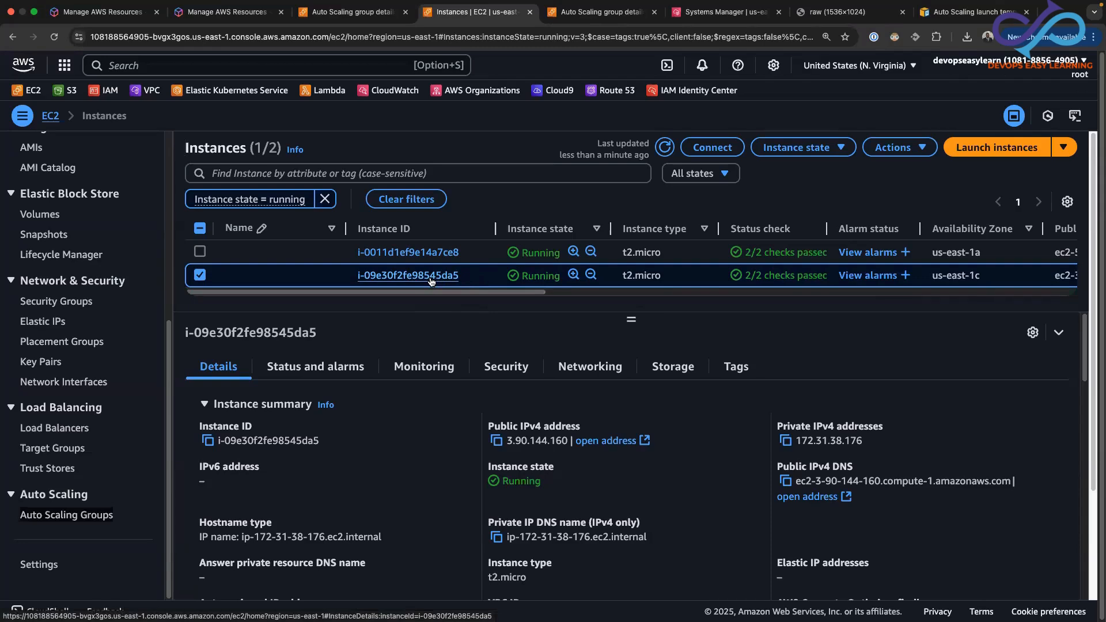
pyautogui.click(496, 441)
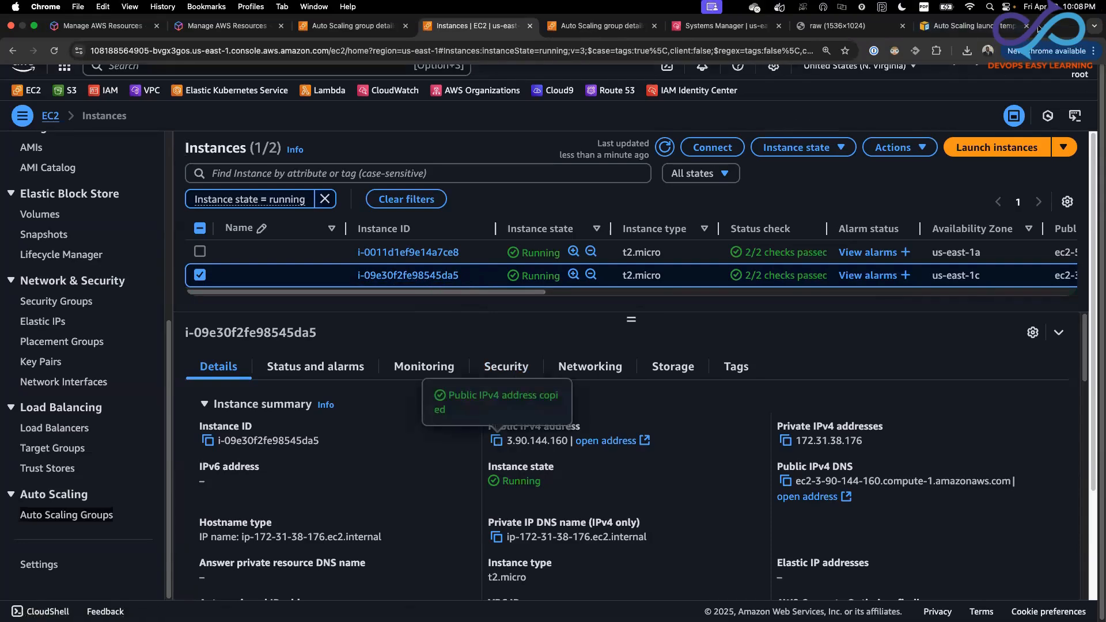
pyautogui.click(1049, 26)
pyautogui.rightClick(663, 49)
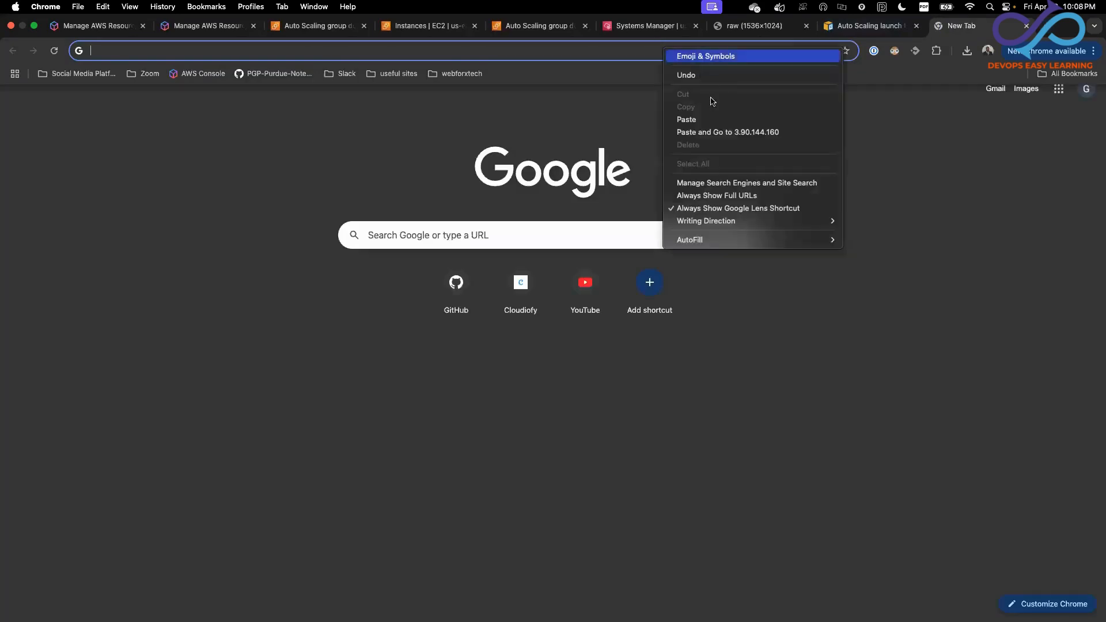
pyautogui.click(700, 119)
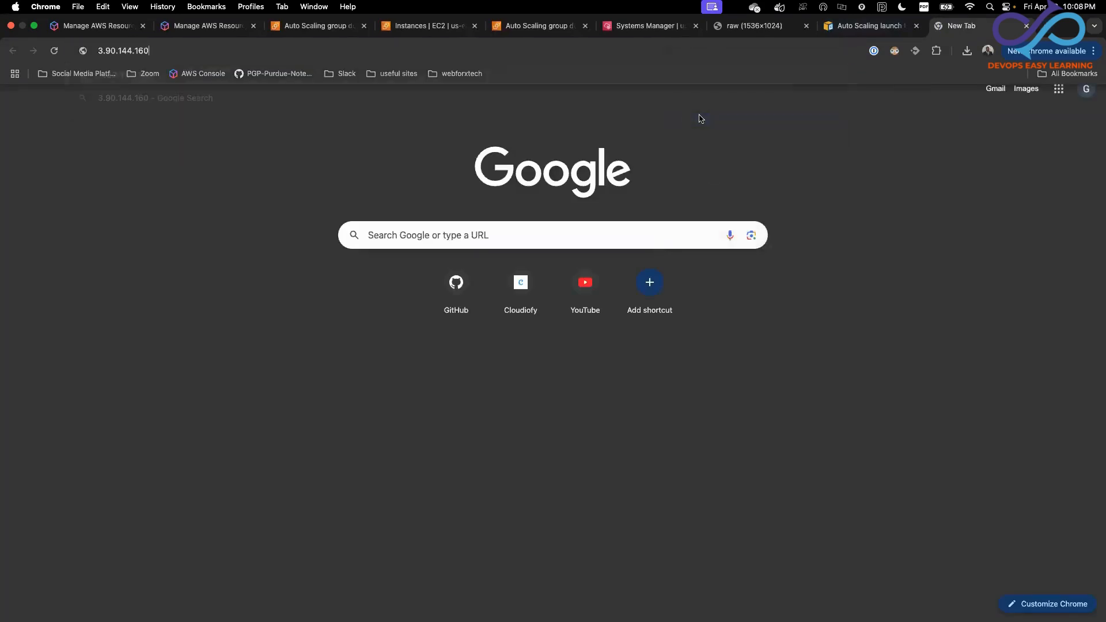
pyautogui.press('Return')
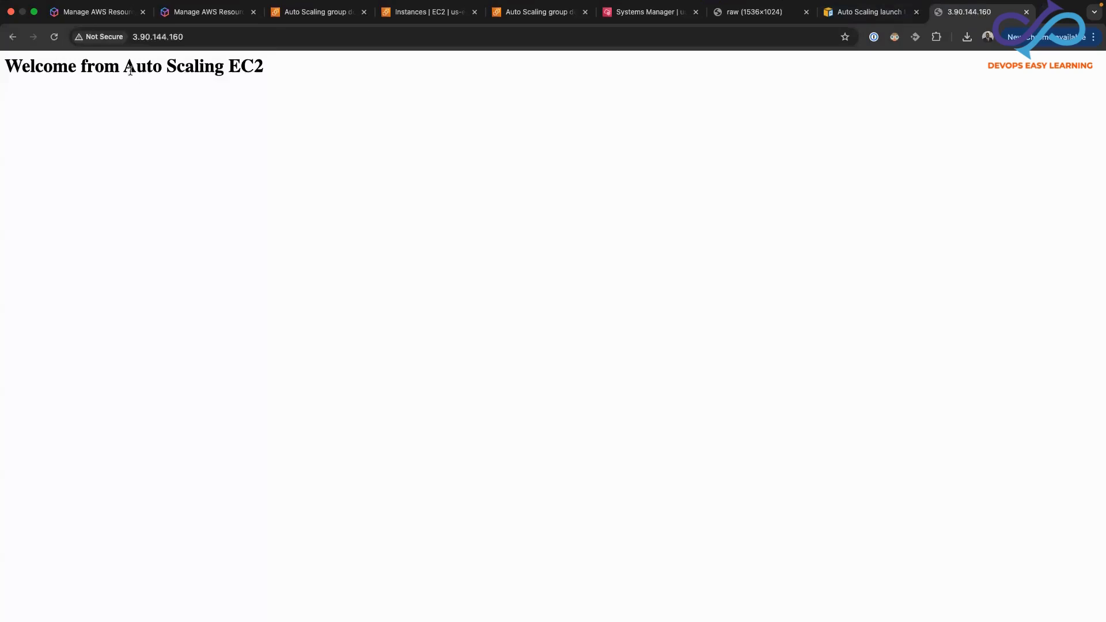
pyautogui.moveTo(6, 64); pyautogui.dragTo(260, 61)
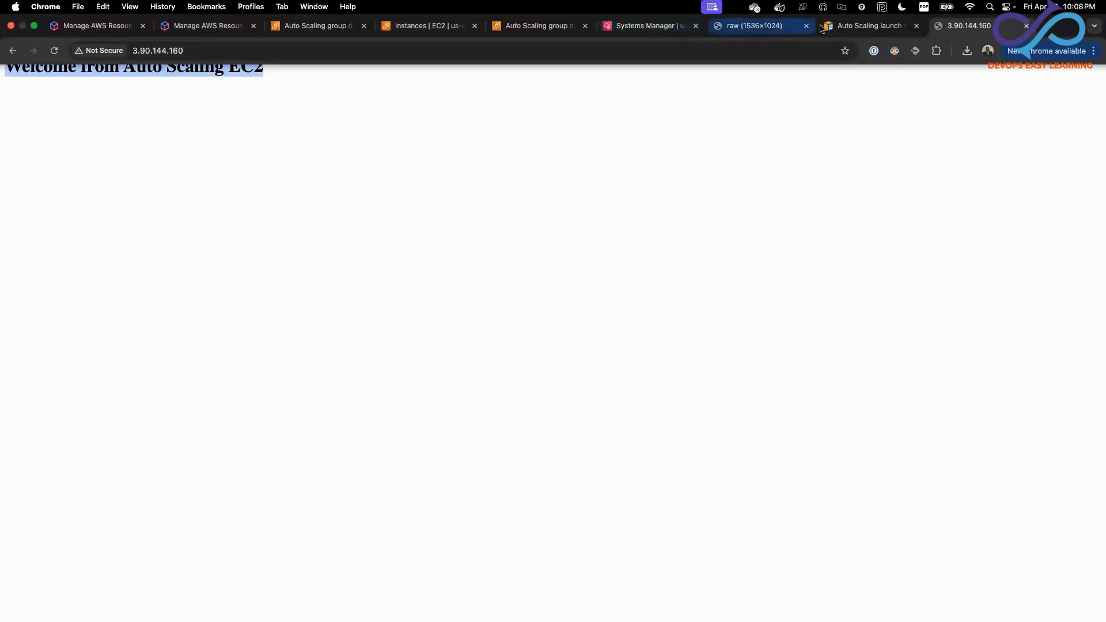
# Review the Launch Templates & Auto Scaling Groups diagram and the EC2 console's navigation entries
pyautogui.click(758, 26)
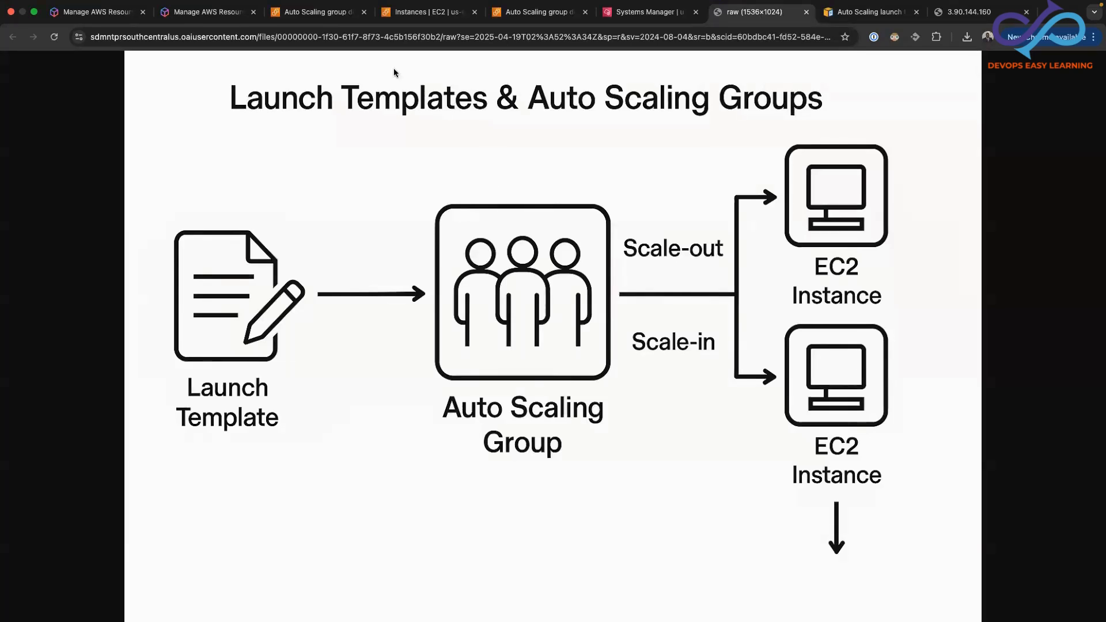
pyautogui.click(334, 24)
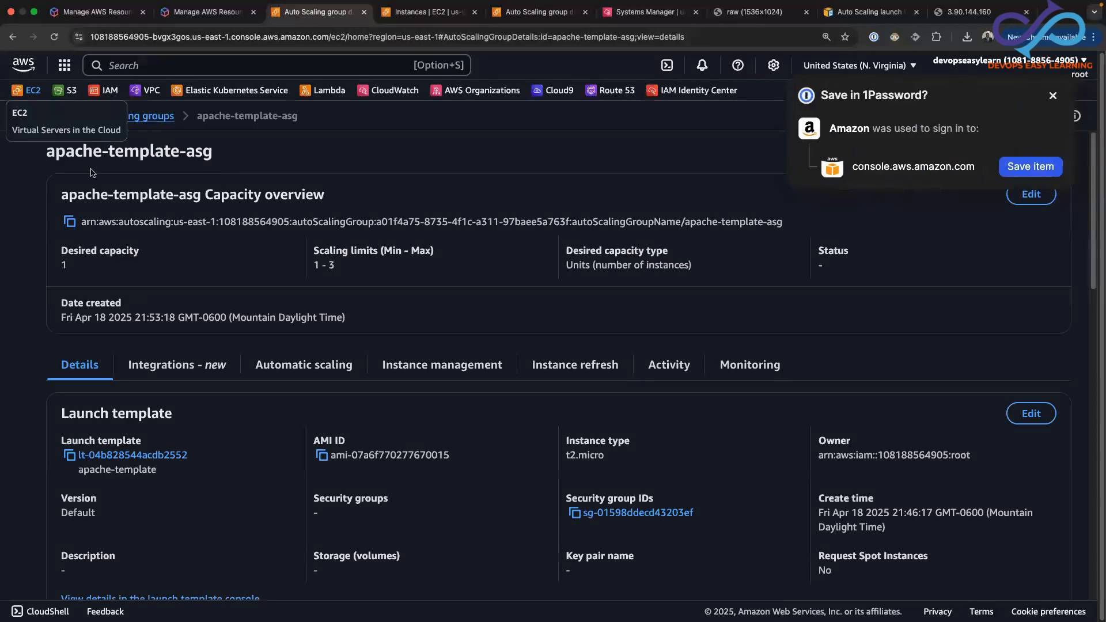
pyautogui.click(429, 12)
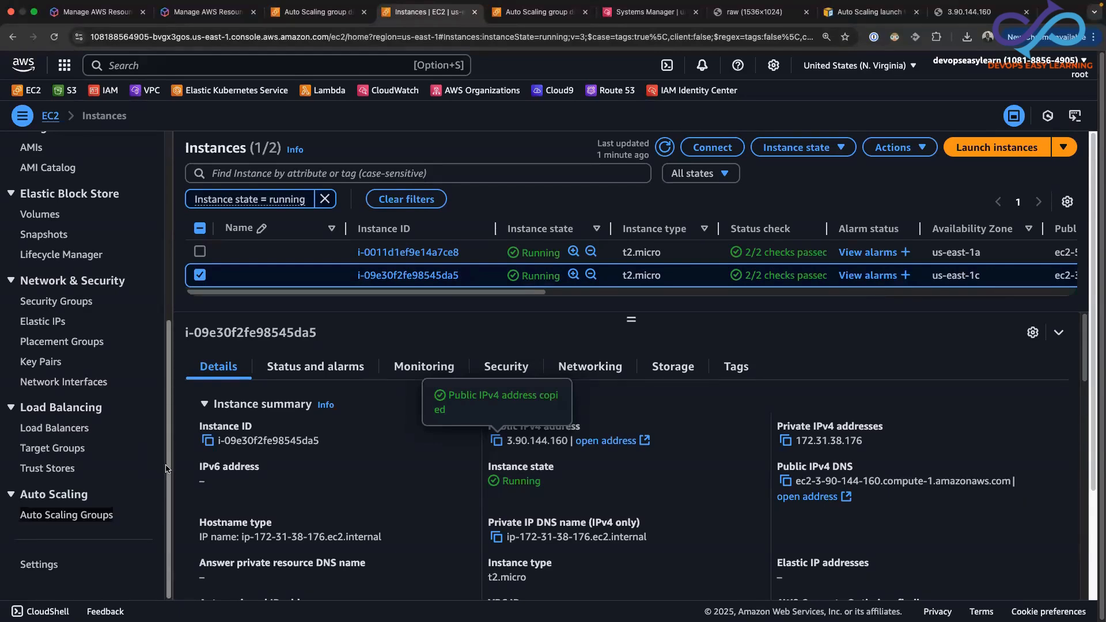
pyautogui.moveTo(166, 468); pyautogui.dragTo(171, 334)
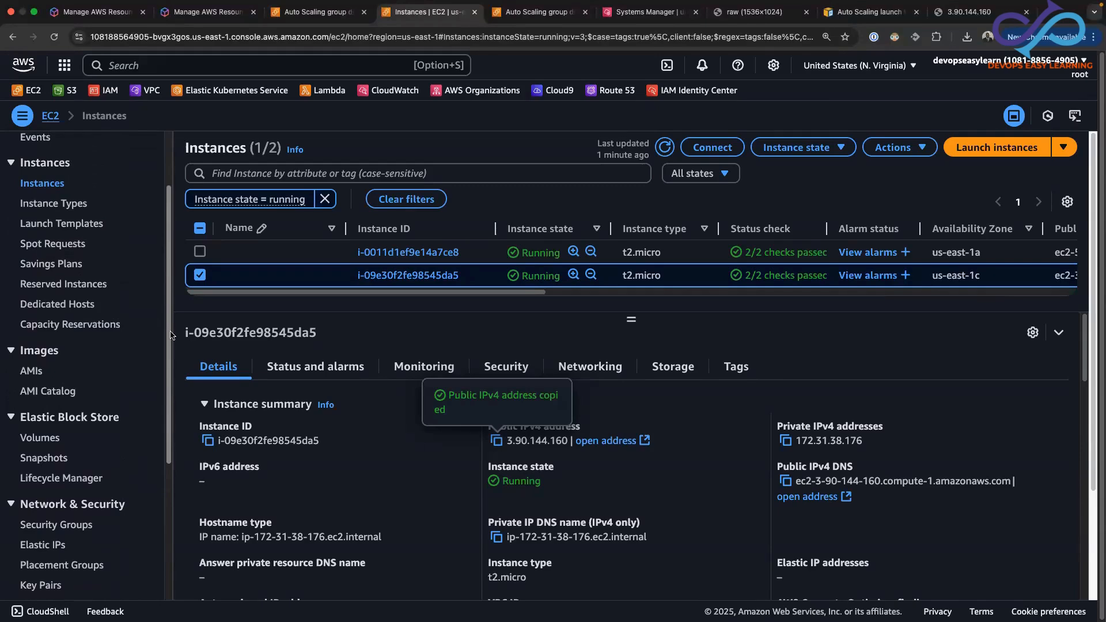
pyautogui.moveTo(170, 335); pyautogui.dragTo(165, 478)
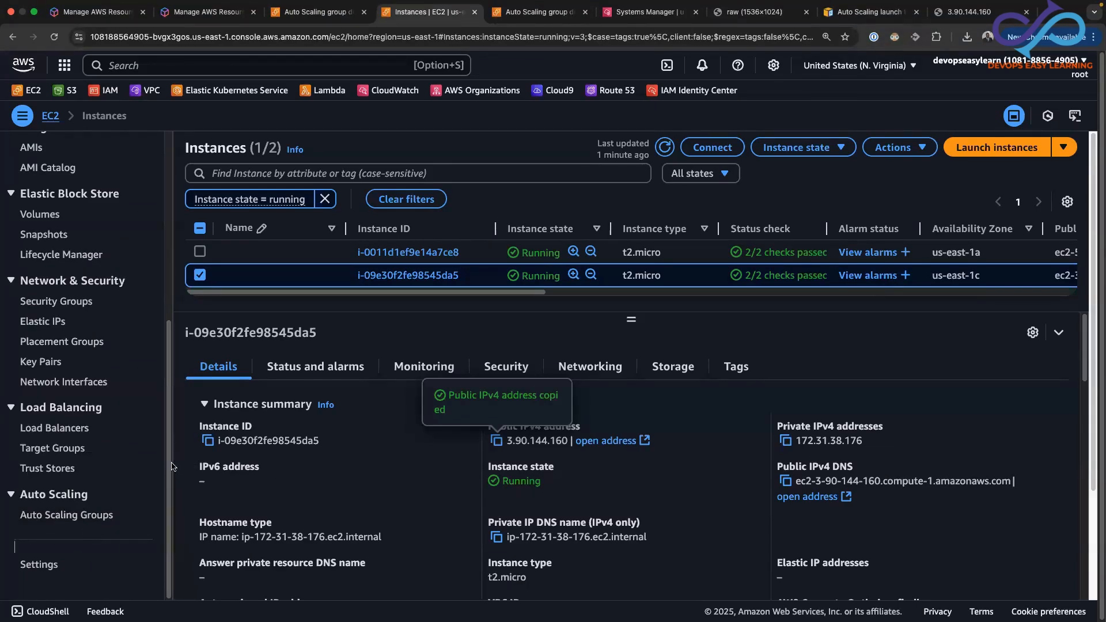
pyautogui.scroll(5, 169, 465)
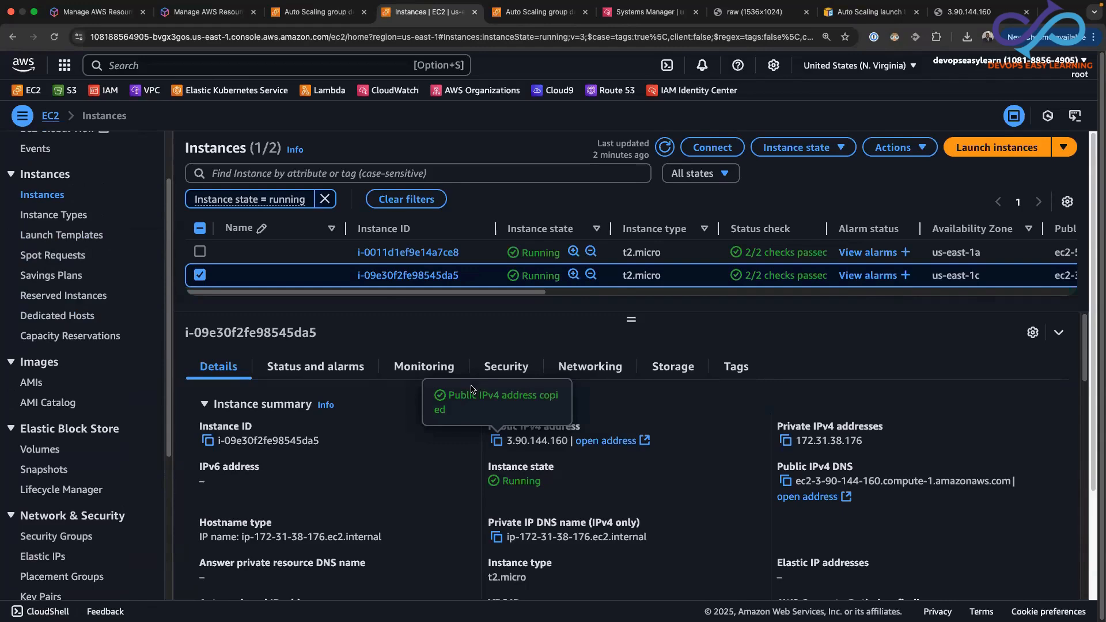
# Open the details of apache-template-asg and examine the Availability Zones in its network settings
pyautogui.click(333, 13)
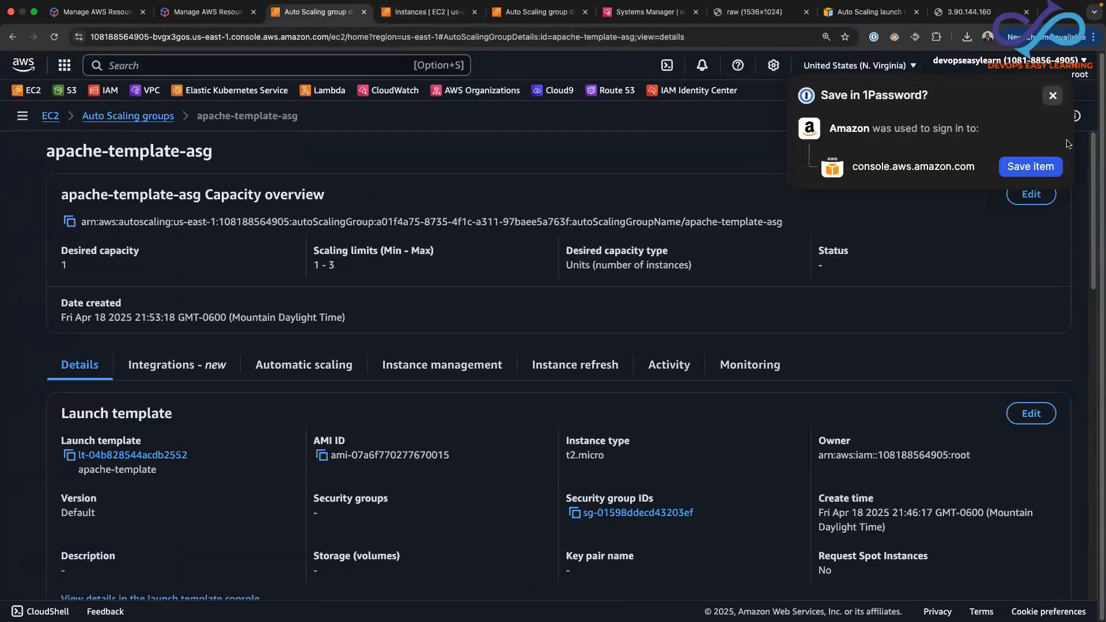
pyautogui.scroll(-5, 1093, 288)
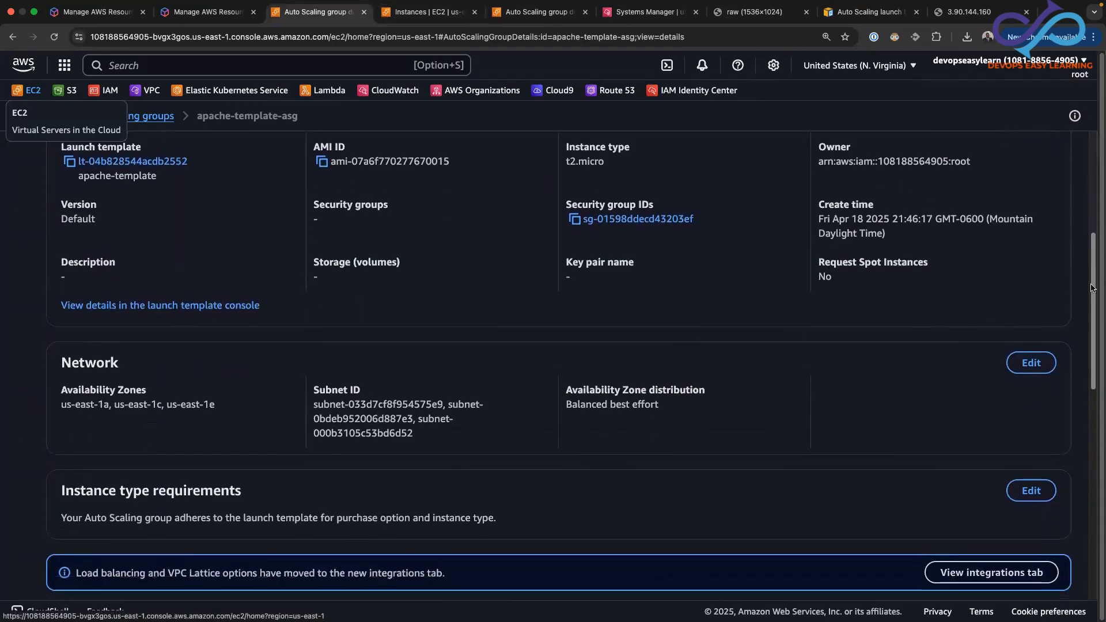
pyautogui.scroll(-1, 1091, 289)
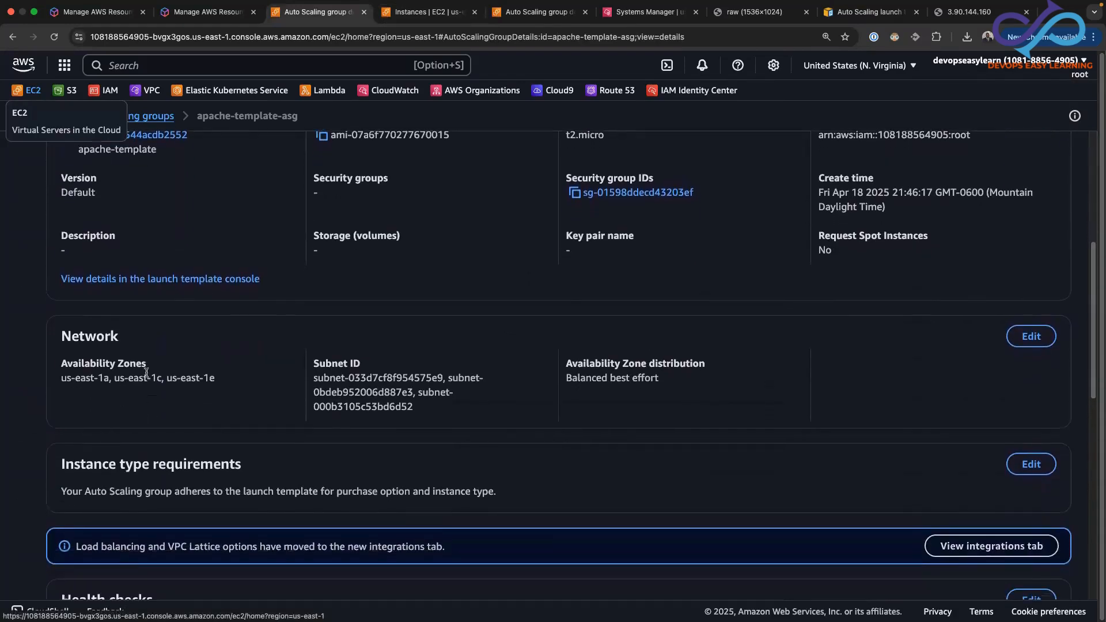
pyautogui.moveTo(217, 383); pyautogui.dragTo(61, 382)
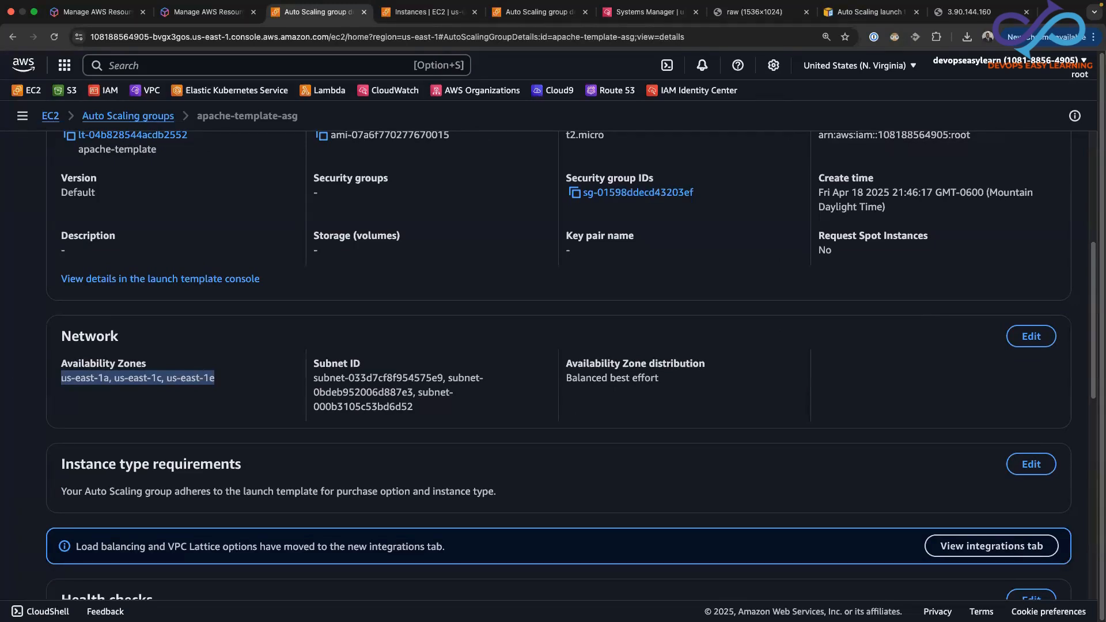
pyautogui.press('super+Tab')
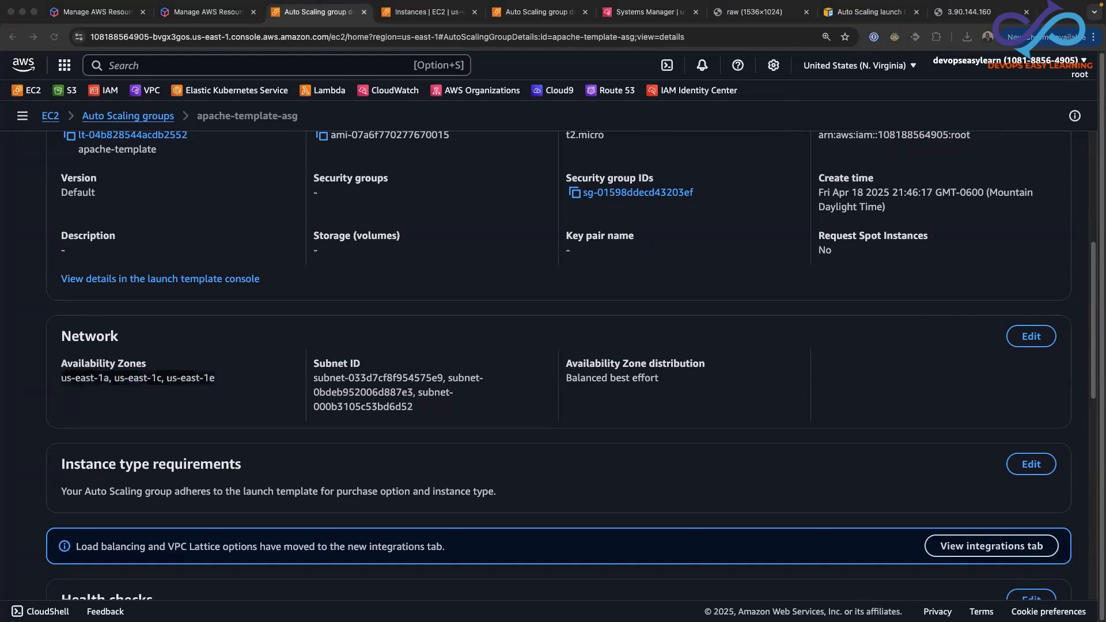